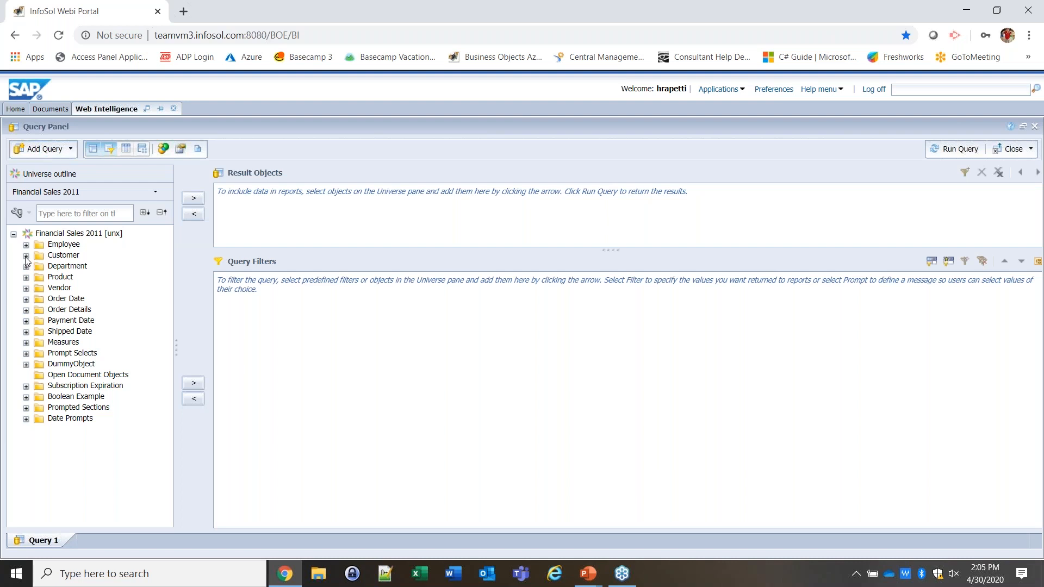
Step: Add Customer State and Revenue to the query's result objects and run the query
{"action": "double_click", "coordinate": [86, 267]}
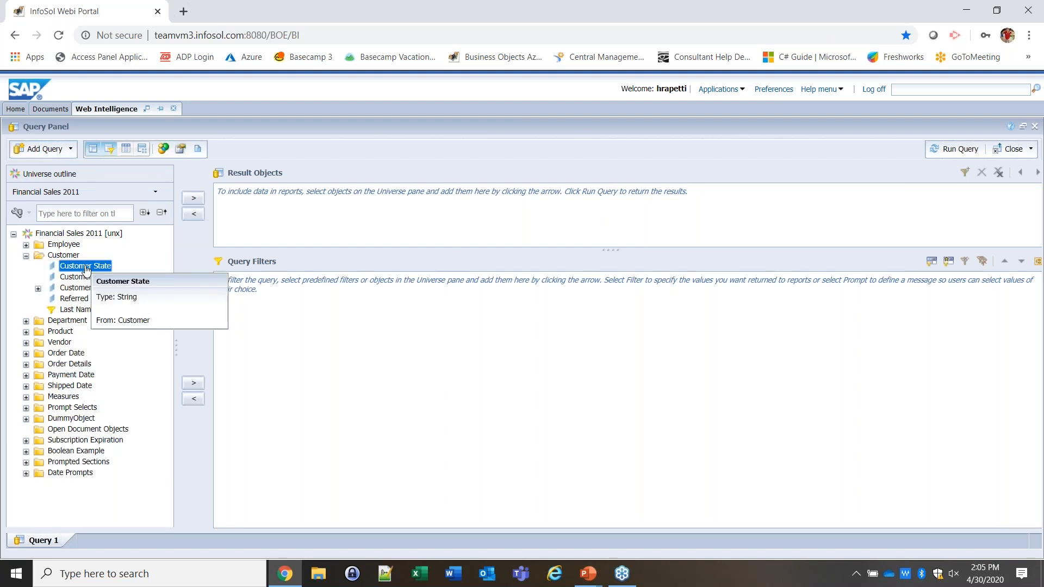
{"action": "left_click", "coordinate": [26, 398]}
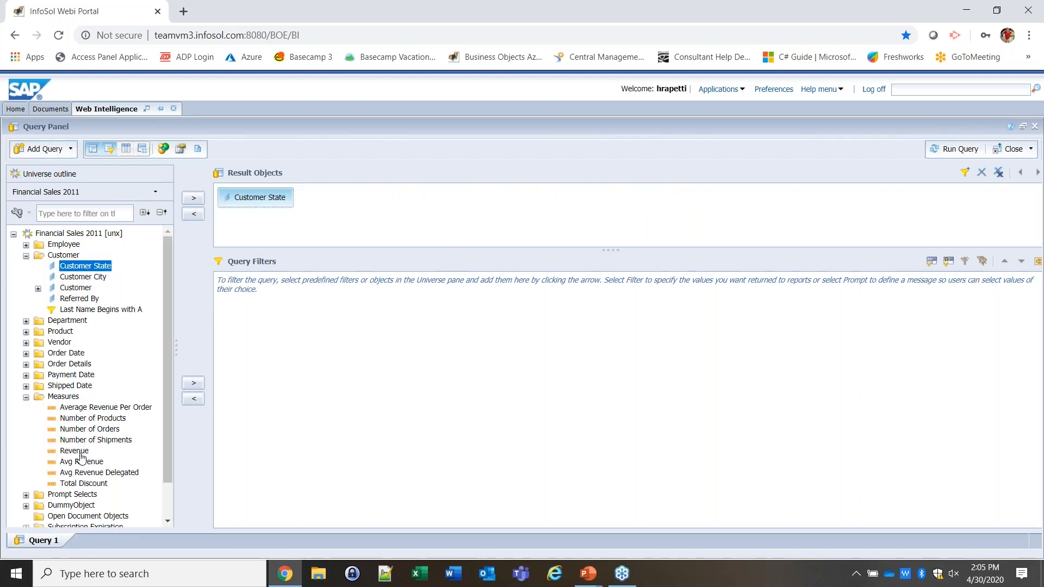
{"action": "double_click", "coordinate": [74, 451]}
{"action": "left_click", "coordinate": [946, 158]}
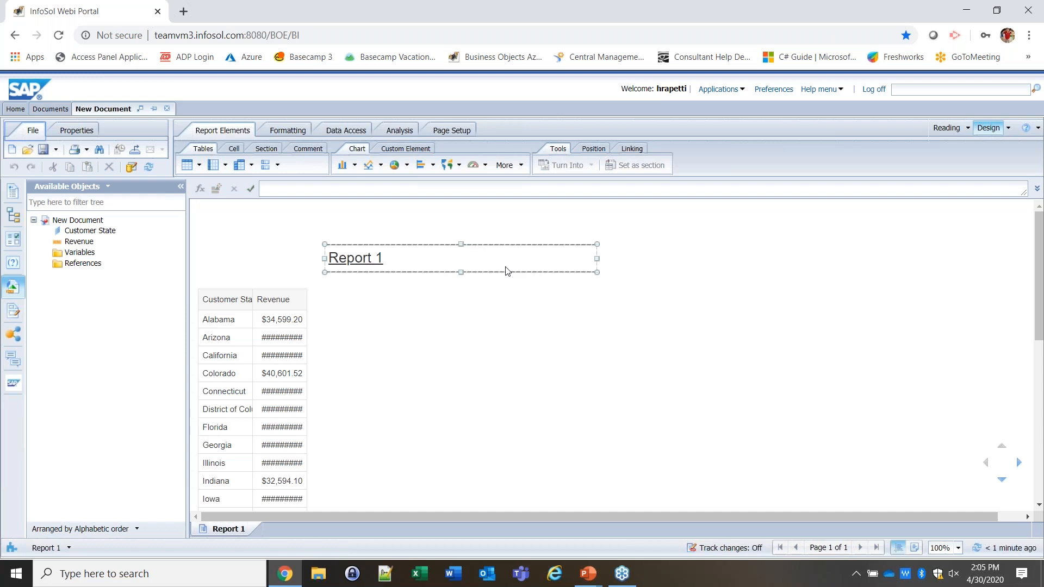
Step: Delete the Report 1 title cell and hide the page header
{"action": "left_click", "coordinate": [518, 260]}
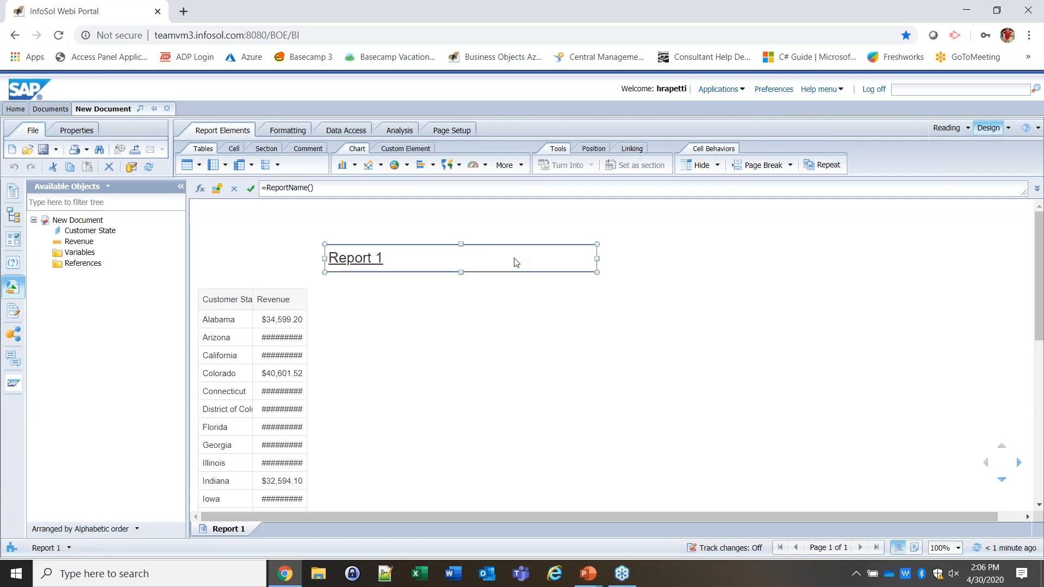
{"action": "right_click", "coordinate": [516, 263]}
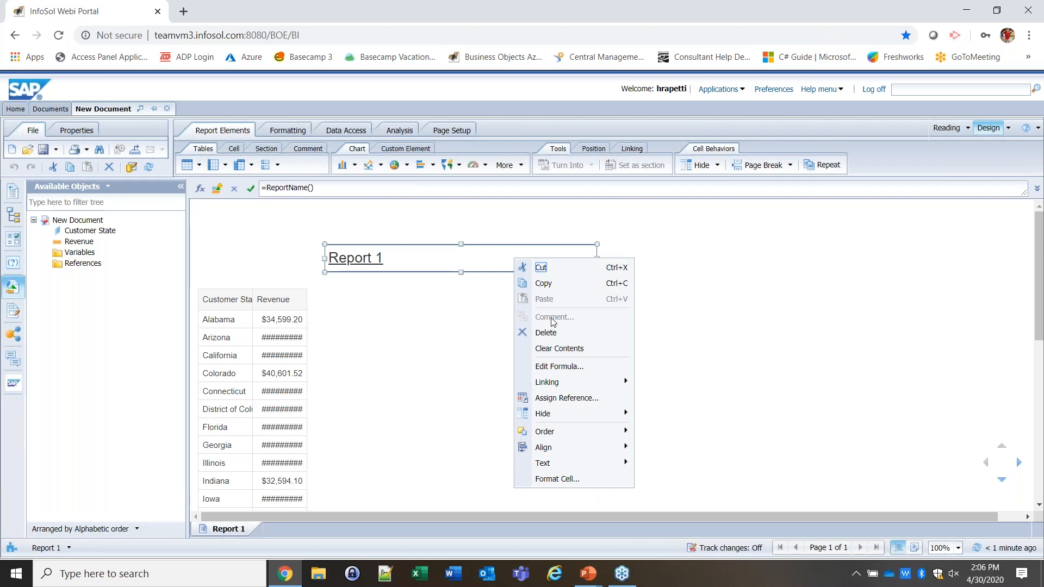
{"action": "left_click", "coordinate": [552, 334]}
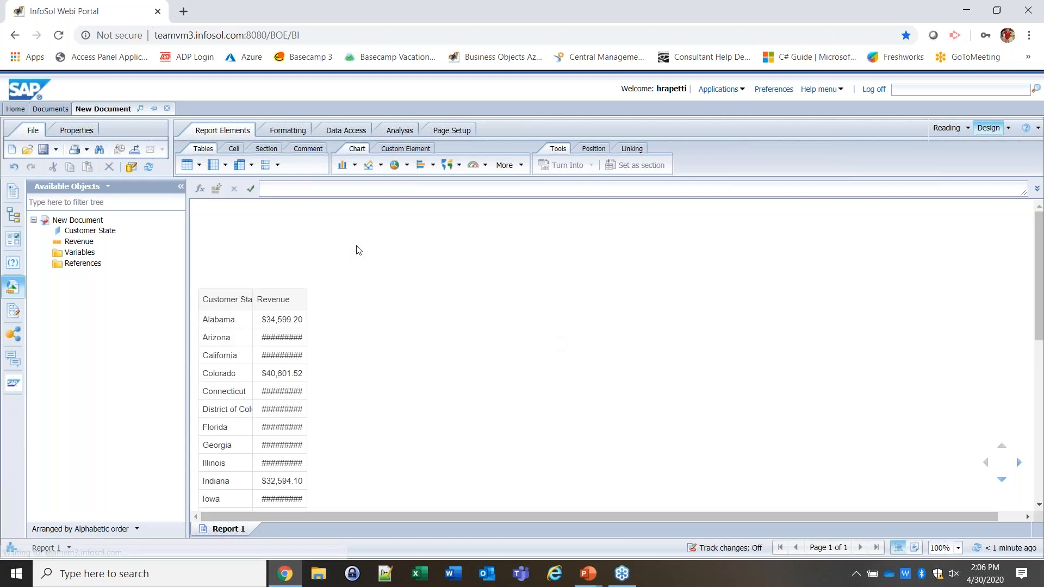
{"action": "right_click", "coordinate": [375, 216]}
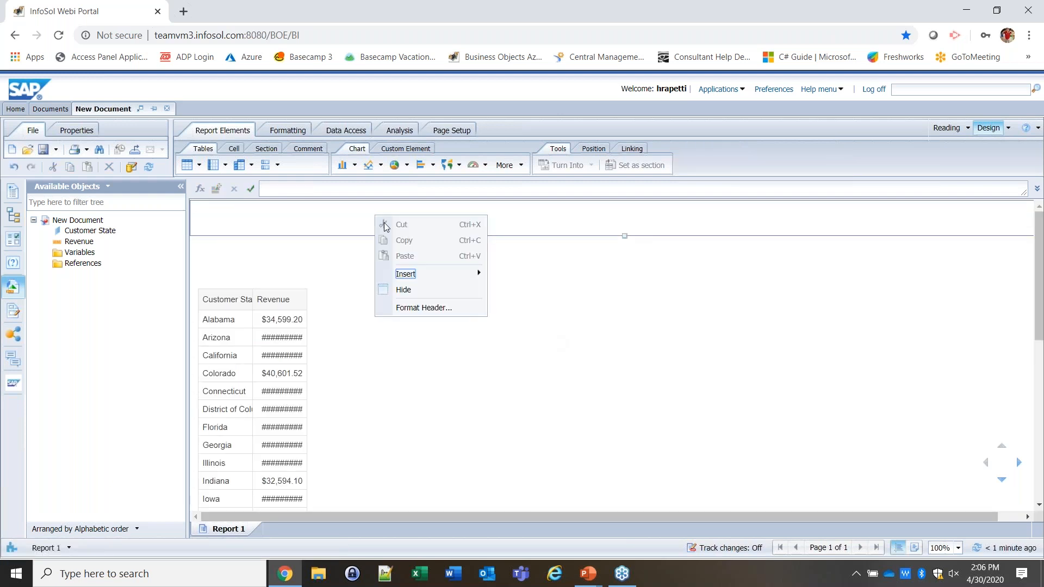
{"action": "left_click", "coordinate": [414, 294]}
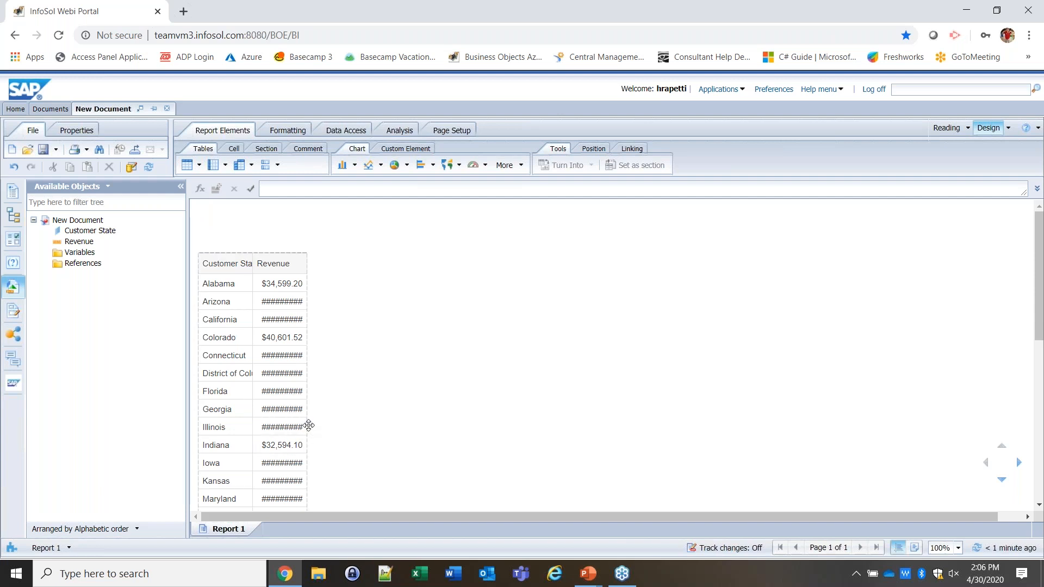
Step: Move the table up to the upper-left corner of the report body
{"action": "left_click_drag", "start_coordinate": [309, 425], "coordinate": [276, 309]}
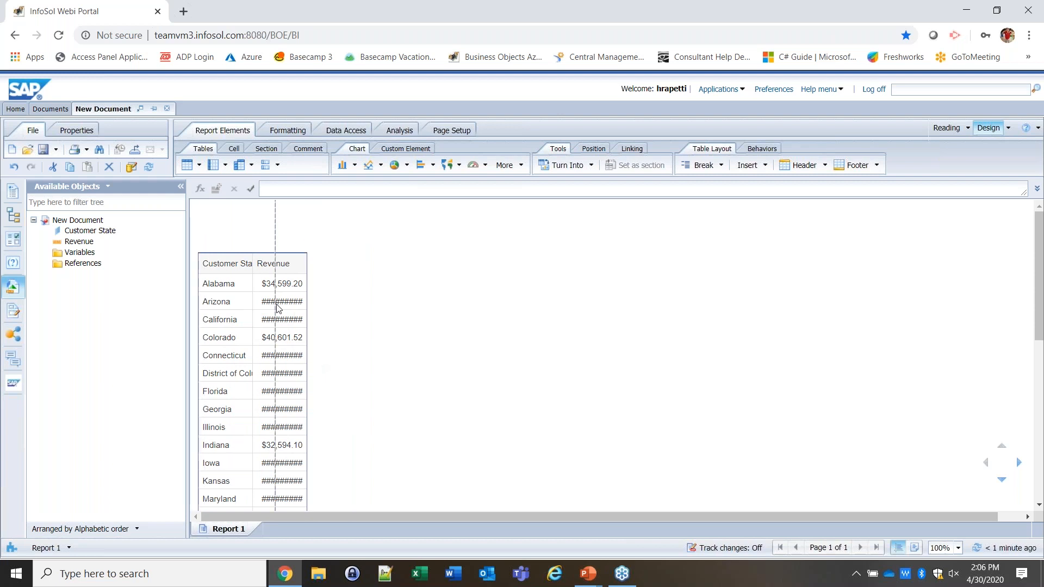
{"action": "left_click_drag", "start_coordinate": [277, 308], "coordinate": [277, 308]}
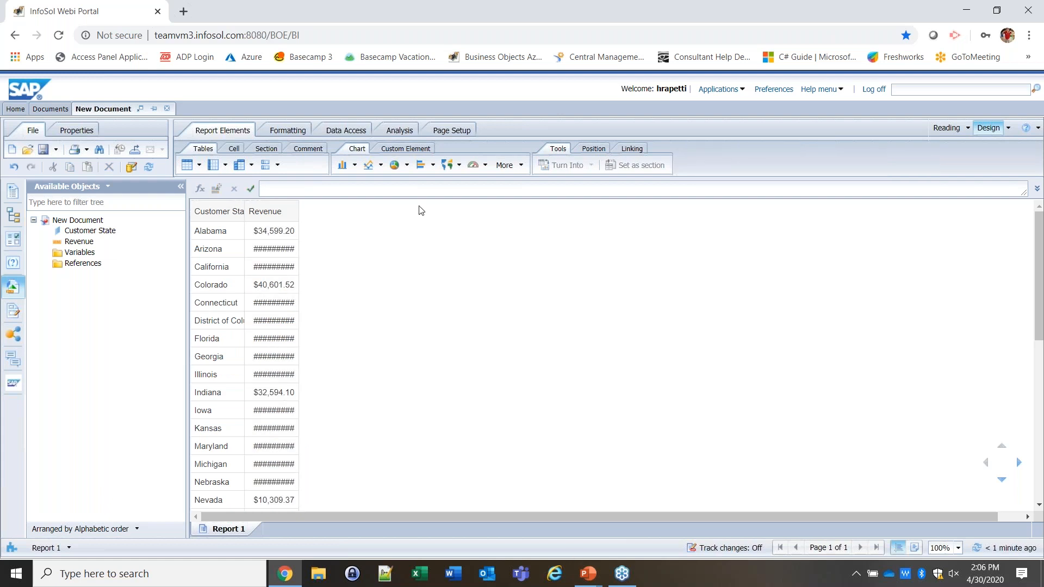
{"action": "left_click", "coordinate": [299, 379]}
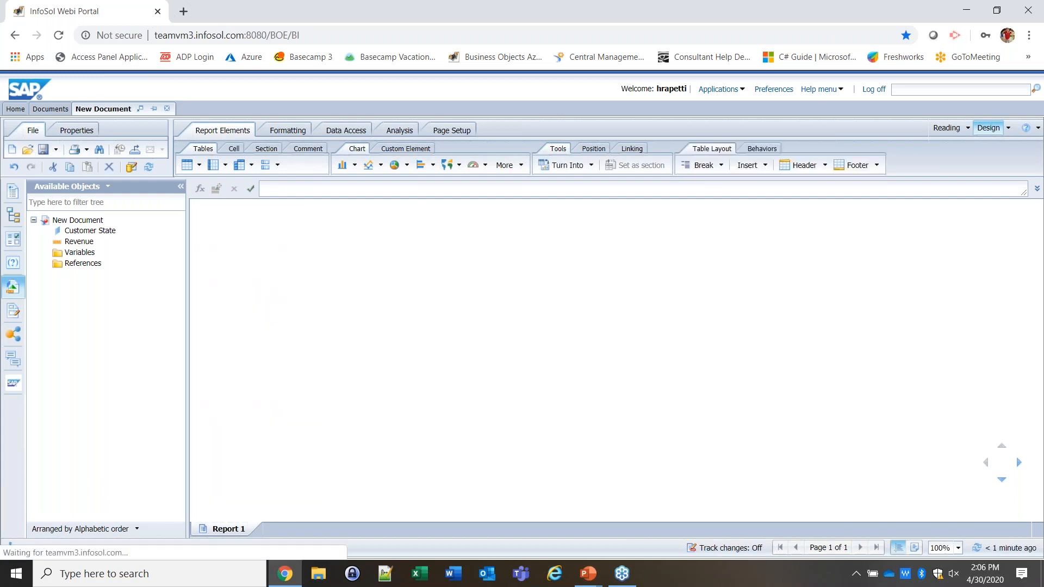
{"action": "left_click_drag", "start_coordinate": [296, 354], "coordinate": [267, 352]}
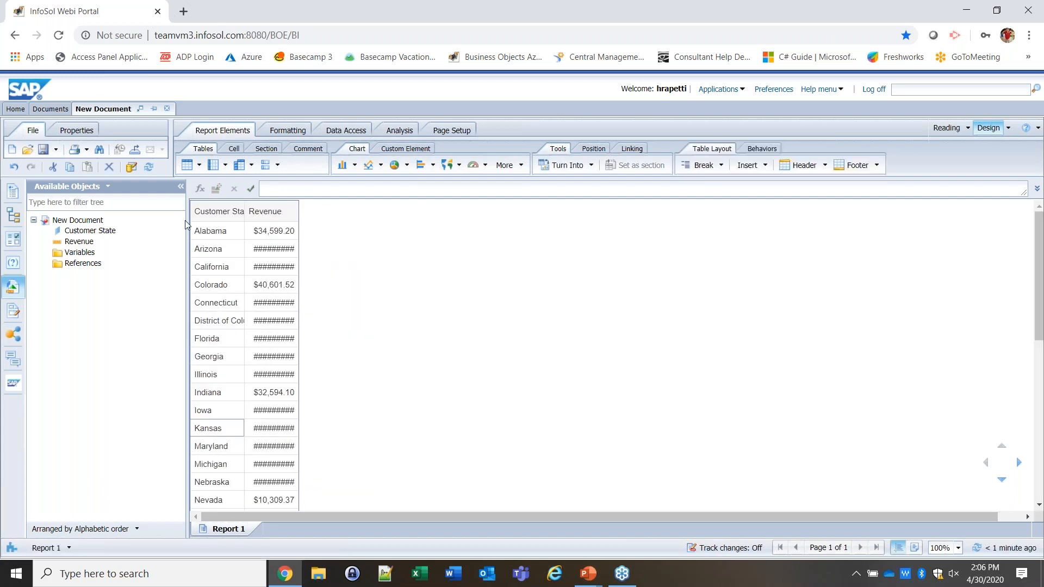
Step: Set the header and body cells of the Customer State and Revenue columns to autofit width to content
{"action": "left_click", "coordinate": [234, 217]}
{"action": "left_click", "coordinate": [224, 232], "text": "ctrl"}
{"action": "left_click", "coordinate": [260, 216], "text": "ctrl"}
{"action": "left_click", "coordinate": [256, 234], "text": "ctrl"}
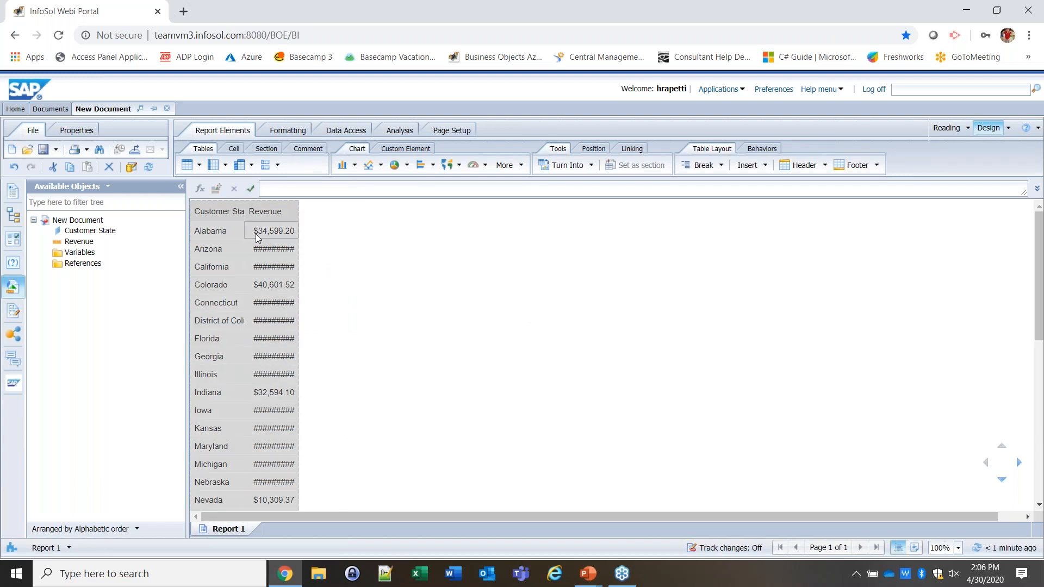
{"action": "right_click", "coordinate": [257, 234]}
{"action": "left_click", "coordinate": [321, 408]}
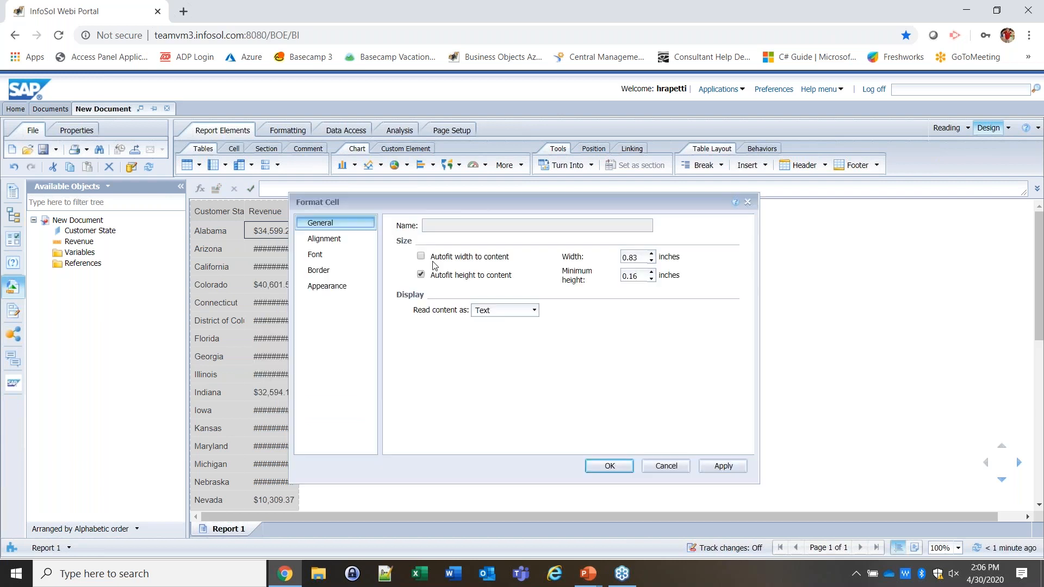
{"action": "left_click", "coordinate": [430, 258]}
{"action": "left_click", "coordinate": [614, 469]}
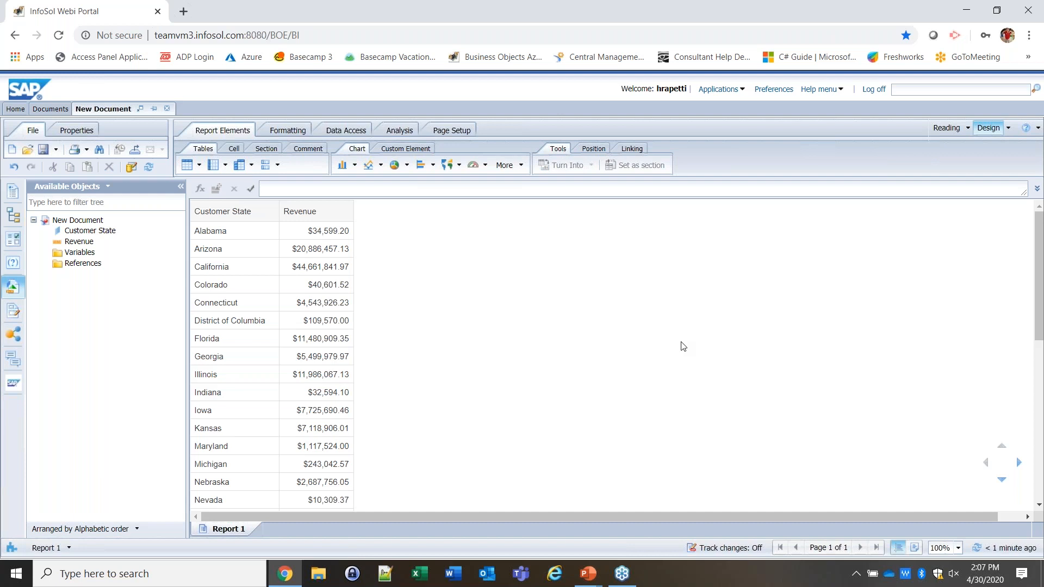
Step: Create a measure variable named Revenue Percentage with the formula =percentage([Revenue])
{"action": "left_click", "coordinate": [389, 130]}
{"action": "left_click", "coordinate": [346, 130]}
{"action": "left_click", "coordinate": [363, 165]}
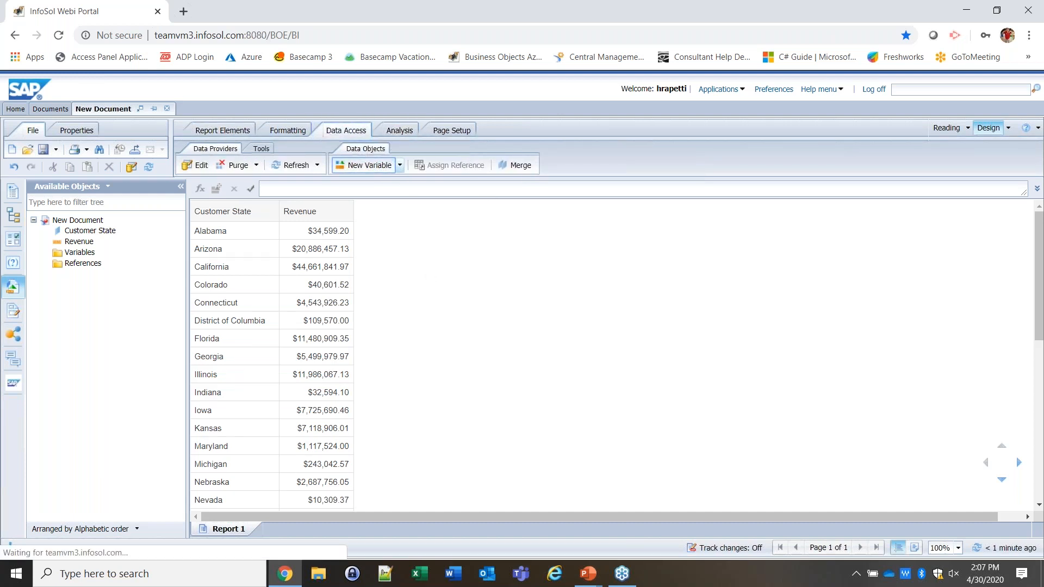
{"action": "type", "text": "Revenue Percentage"}
{"action": "left_click", "coordinate": [462, 305]}
{"action": "type", "text": "=perc"}
{"action": "key", "text": "BackSpace"}
{"action": "type", "text": "cen"}
{"action": "key", "text": "BackSpace"}
{"action": "key", "text": "BackSpace"}
{"action": "type", "text": "entage("}
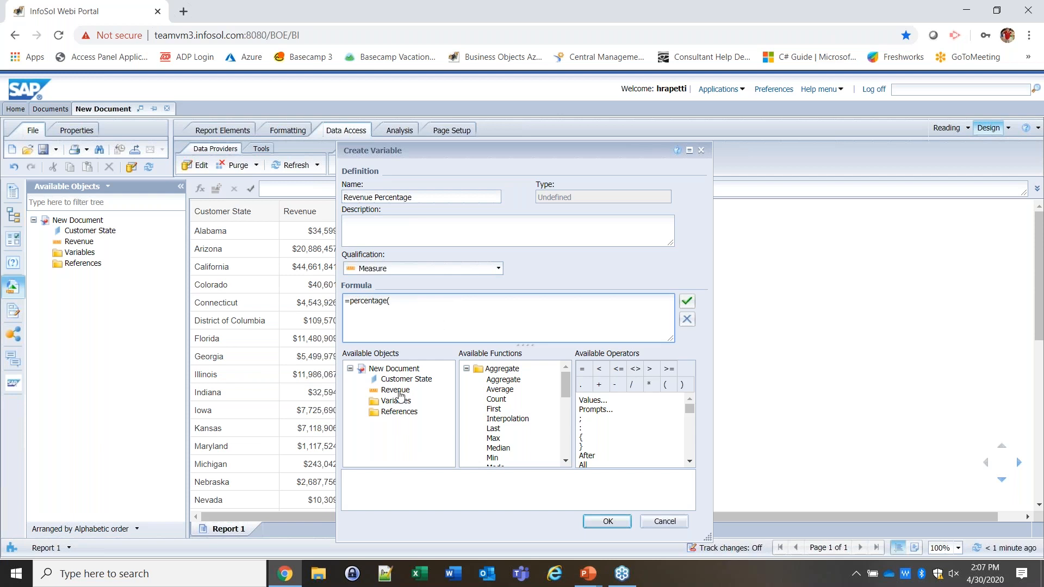
{"action": "double_click", "coordinate": [395, 390]}
{"action": "type", "text": ")"}
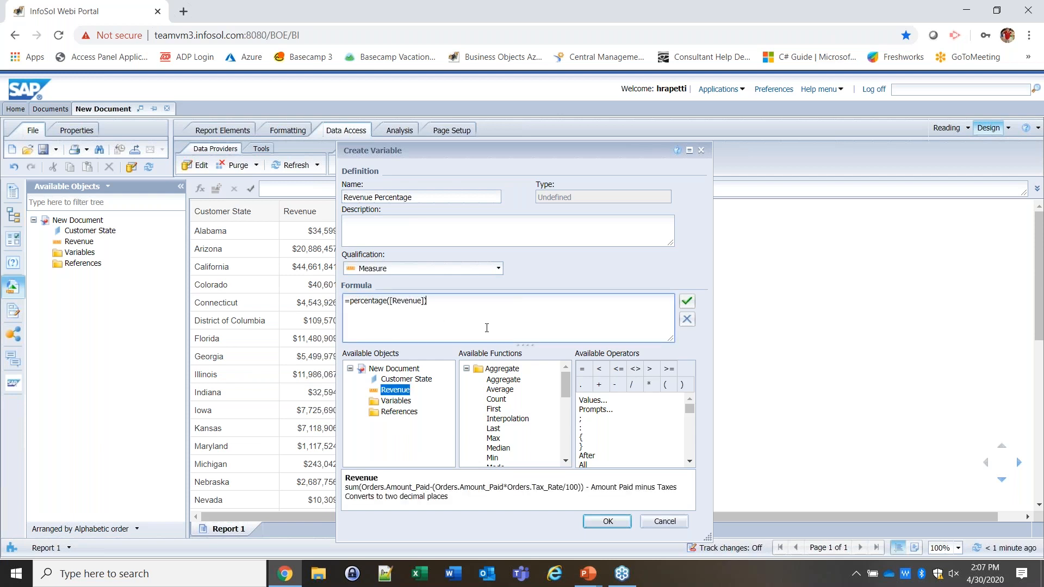
{"action": "left_click", "coordinate": [598, 521]}
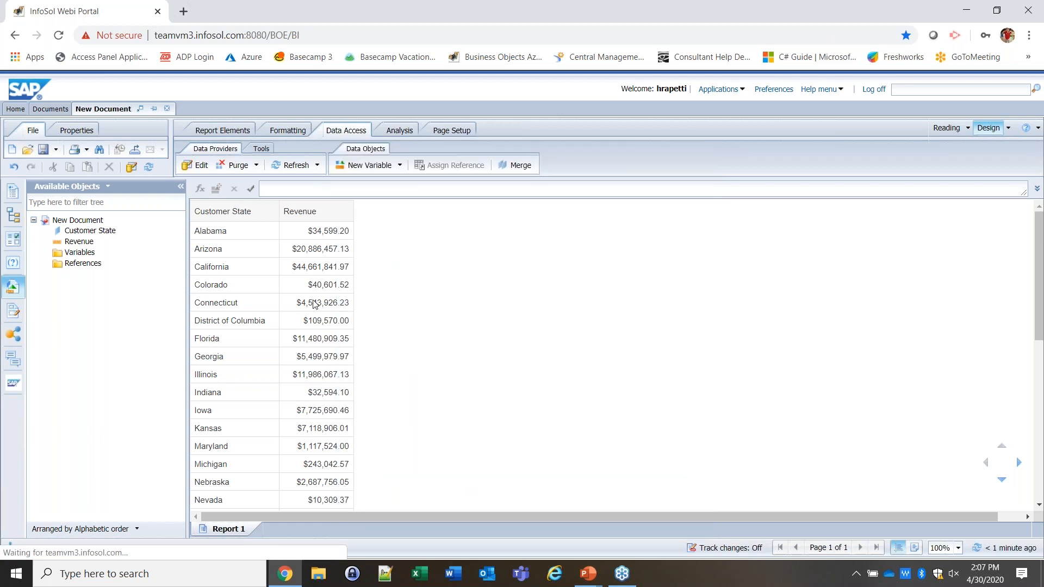
Step: Add Revenue Percentage as a column after Revenue and format its values with the 123,456.70% percentage format
{"action": "left_click_drag", "start_coordinate": [101, 266], "coordinate": [353, 308]}
{"action": "right_click", "coordinate": [424, 279]}
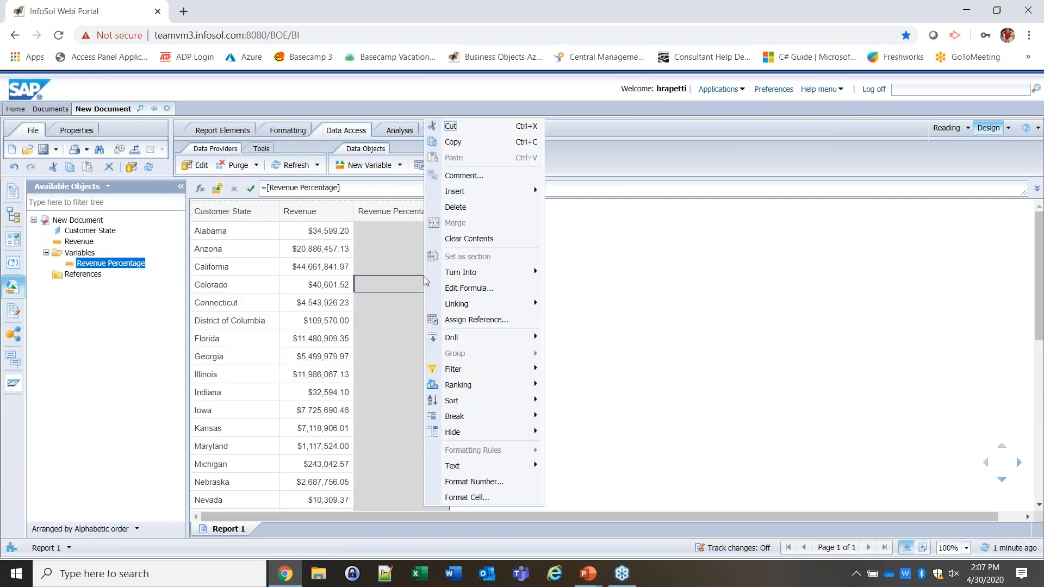
{"action": "left_click", "coordinate": [586, 274]}
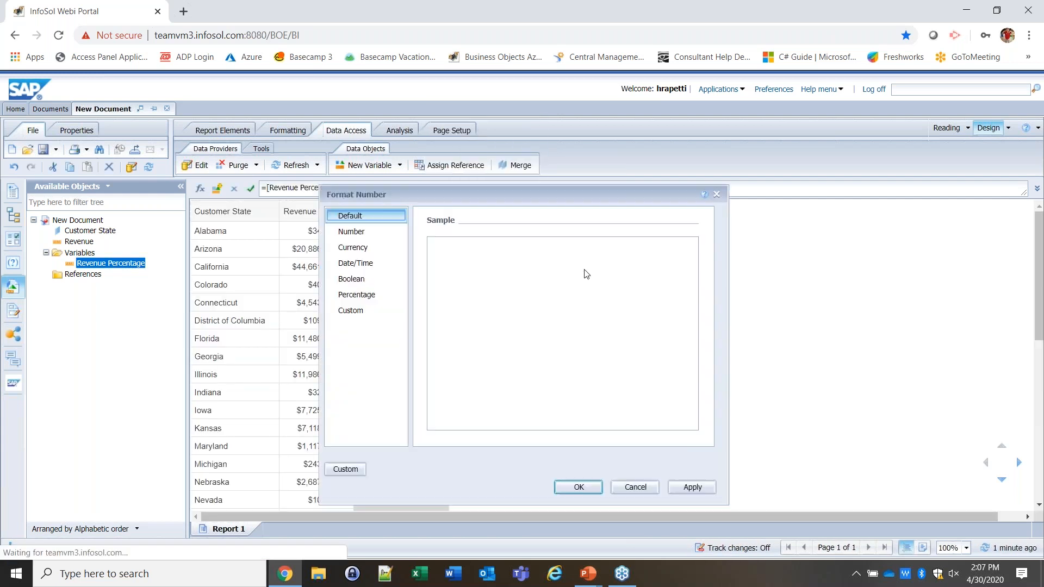
{"action": "left_click", "coordinate": [355, 295]}
{"action": "left_click", "coordinate": [454, 243]}
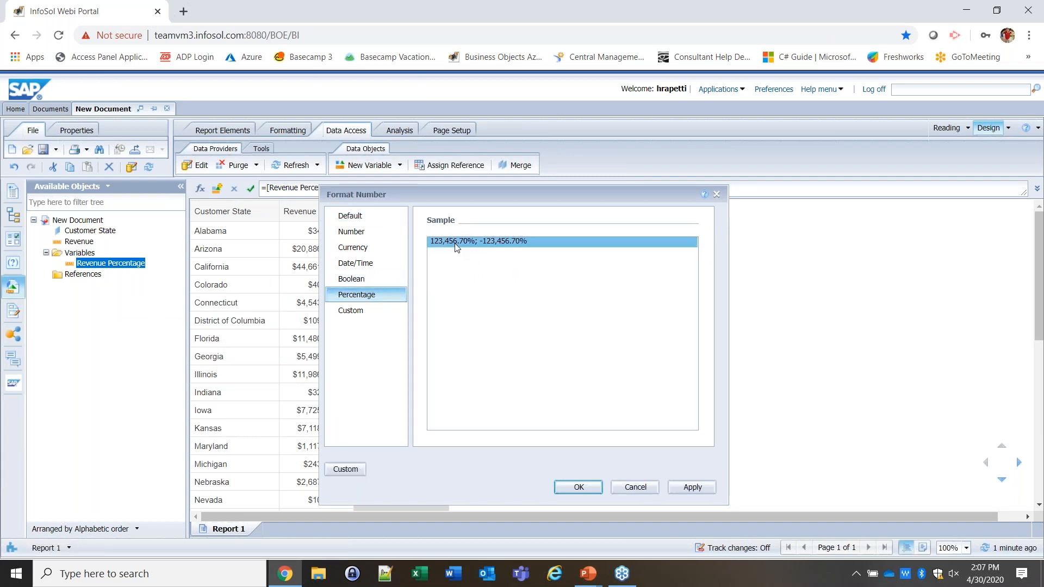
{"action": "left_click", "coordinate": [578, 487]}
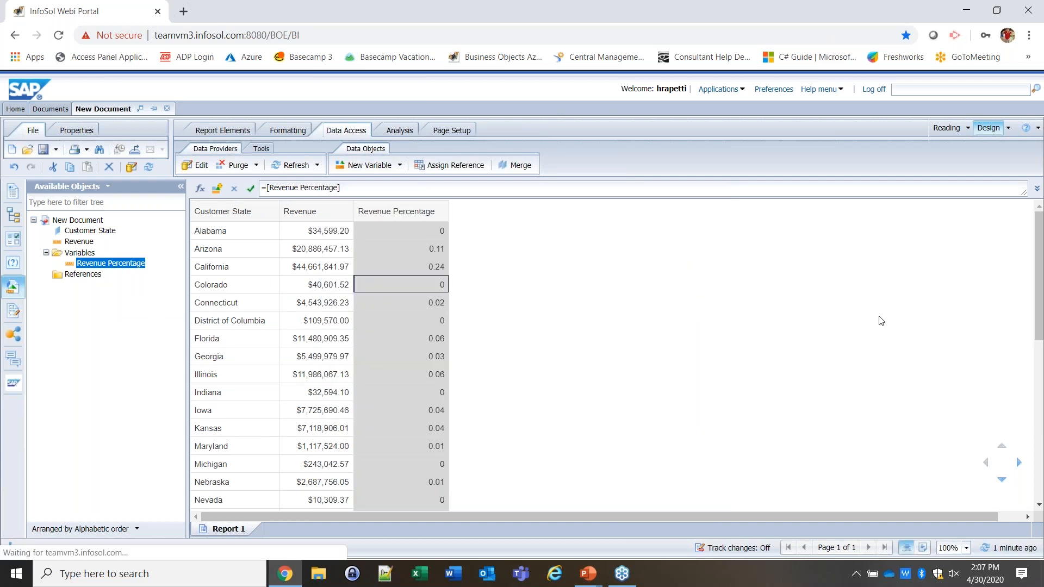
{"action": "left_click", "coordinate": [851, 327]}
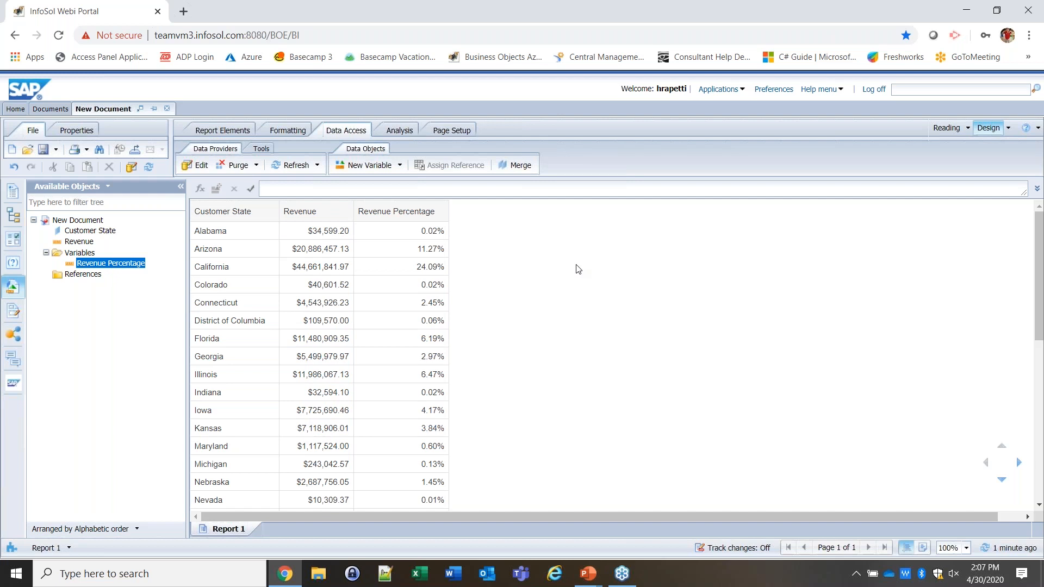
Step: Create a dimension variable named Chart with the formula =fill(char(9608);[Revenue Percentage]) and add it as a column after Revenue Percentage
{"action": "left_click", "coordinate": [358, 173]}
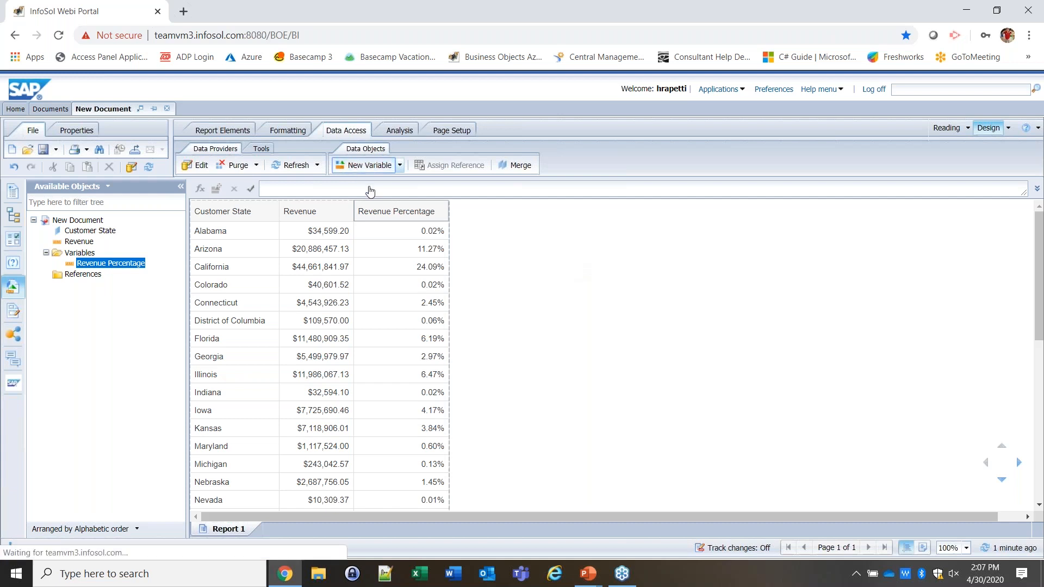
{"action": "type", "text": "=fill("}
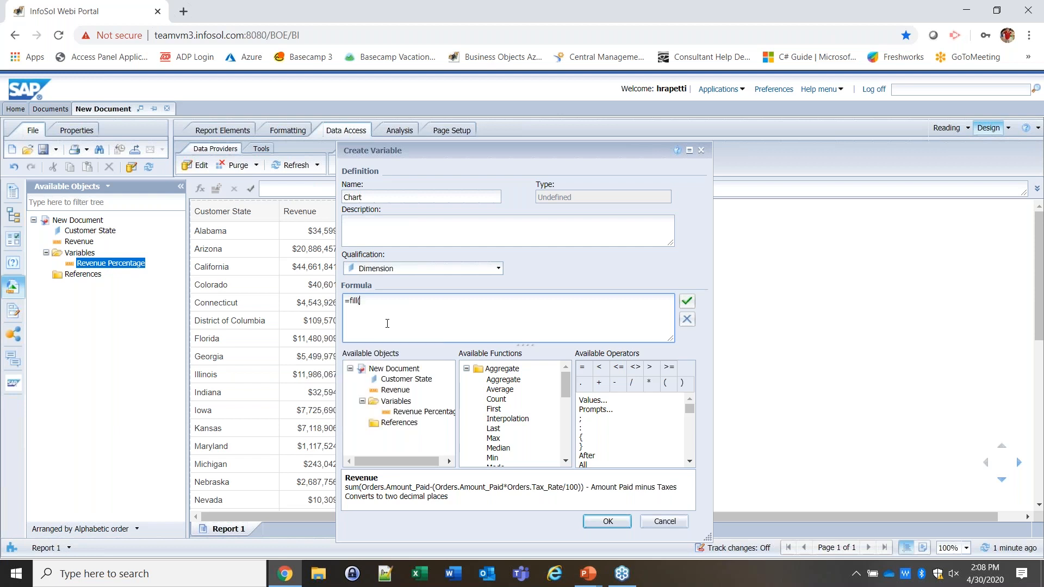
{"action": "type", "text": "char(9608);"}
{"action": "double_click", "coordinate": [427, 412]}
{"action": "type", "text": ")"}
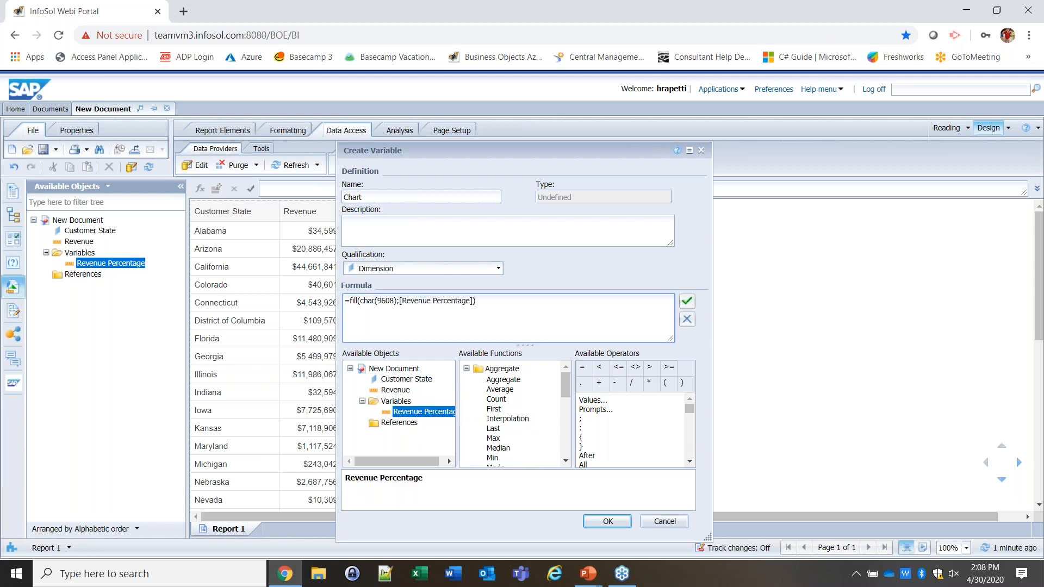
{"action": "left_click", "coordinate": [588, 525]}
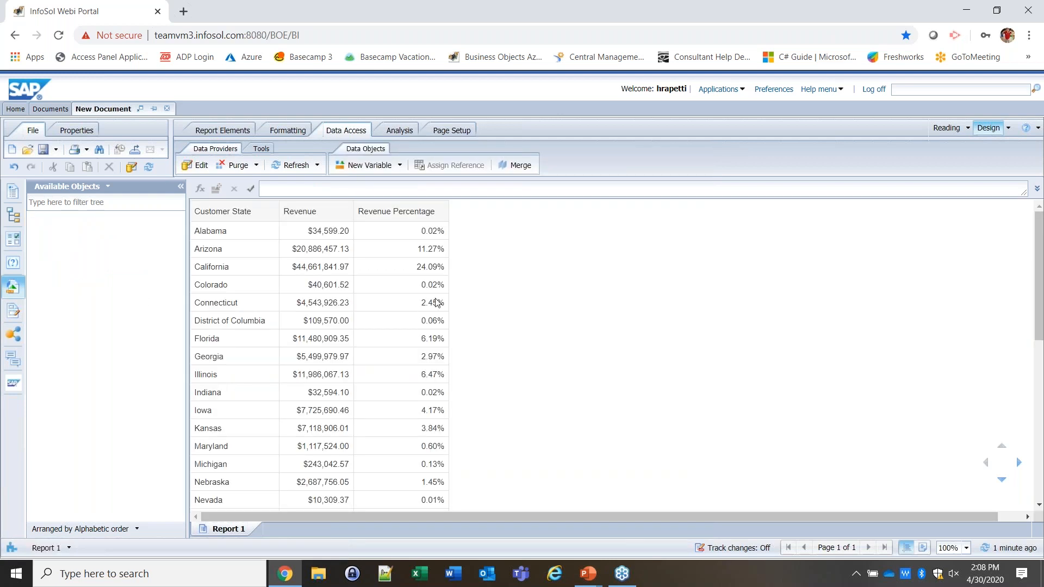
{"action": "left_click", "coordinate": [84, 264]}
{"action": "left_click_drag", "start_coordinate": [85, 266], "coordinate": [449, 292]}
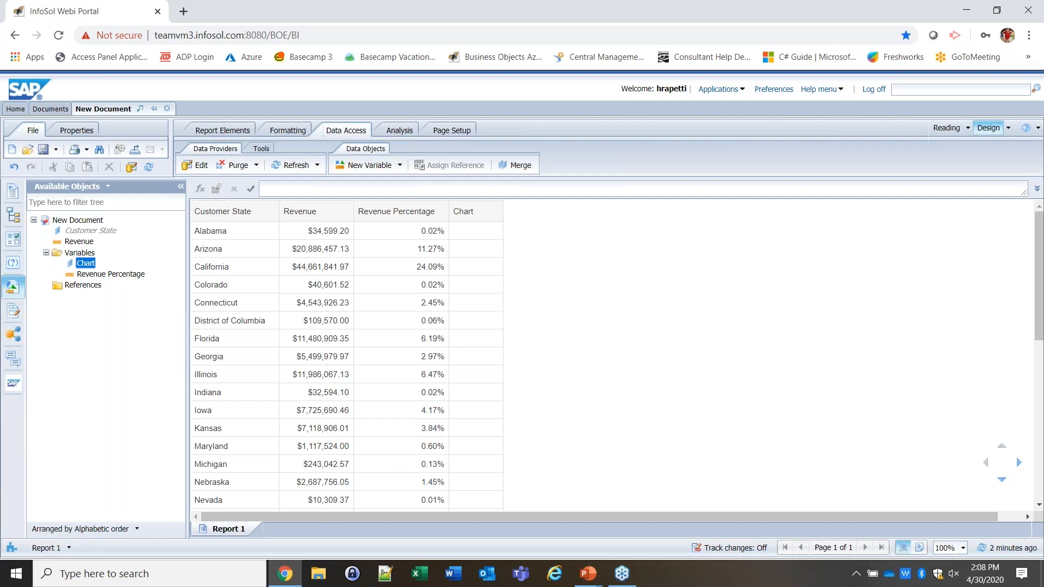
Step: Change the Chart variable's formula to =Fill(Char(9608);[Revenue Percentage]*100) and look through the table's rows
{"action": "double_click", "coordinate": [86, 263]}
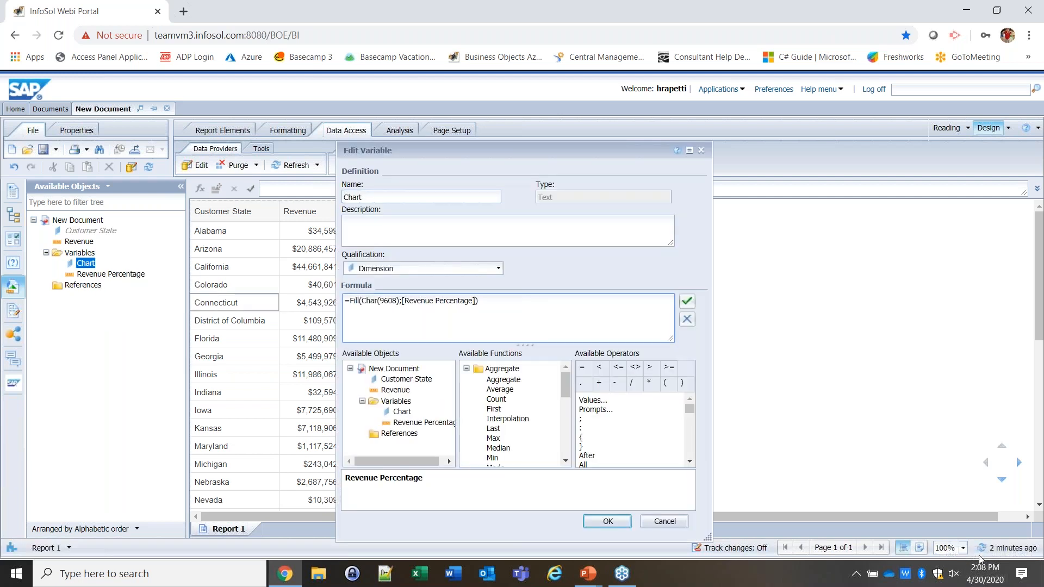
{"action": "type", "text": "*100"}
{"action": "left_click", "coordinate": [607, 521]}
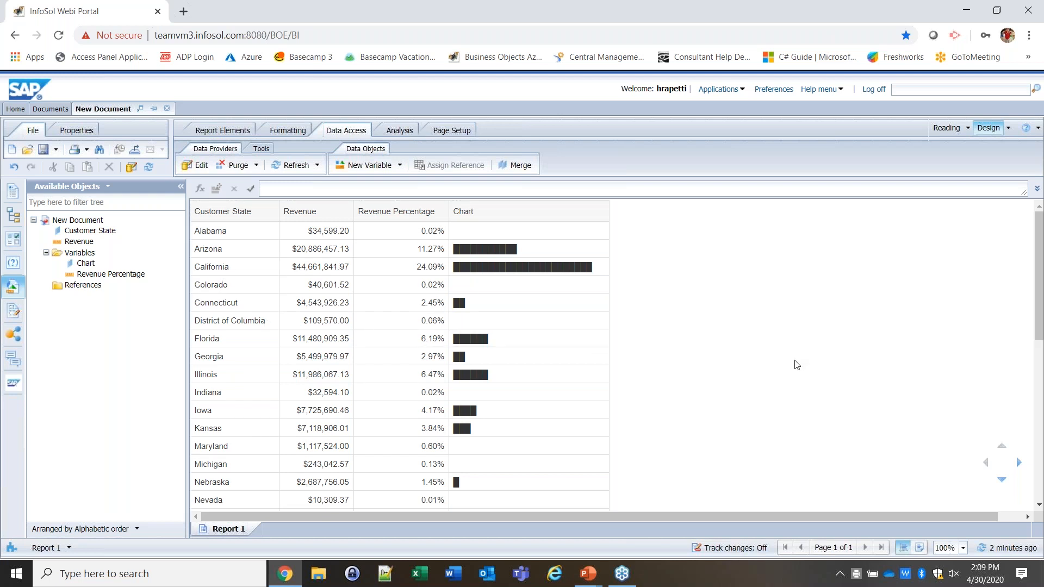
{"action": "scroll", "coordinate": [797, 364], "scroll_direction": "down", "scroll_amount": 5}
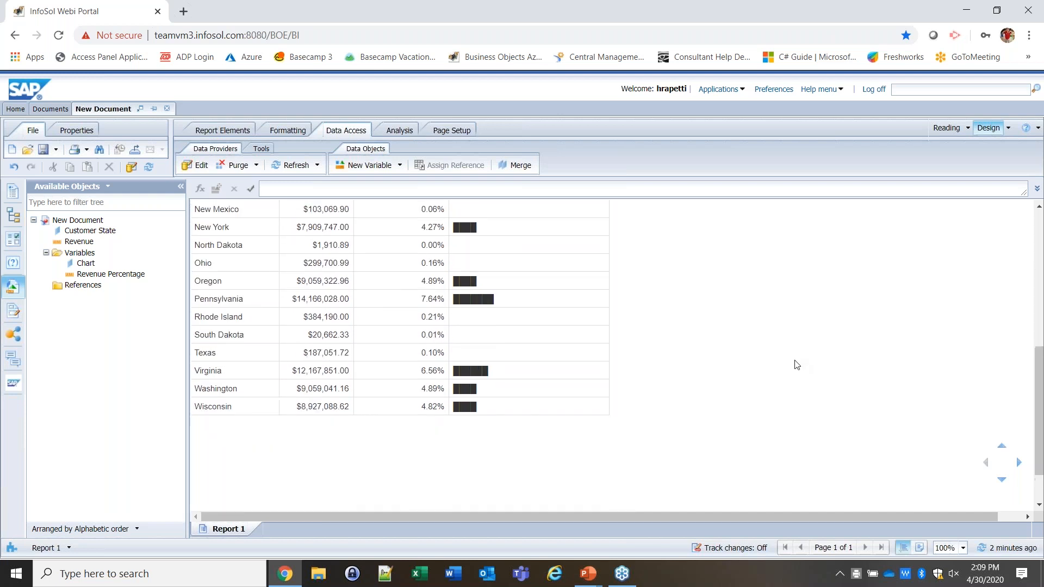
{"action": "scroll", "coordinate": [796, 364], "scroll_direction": "up", "scroll_amount": 5}
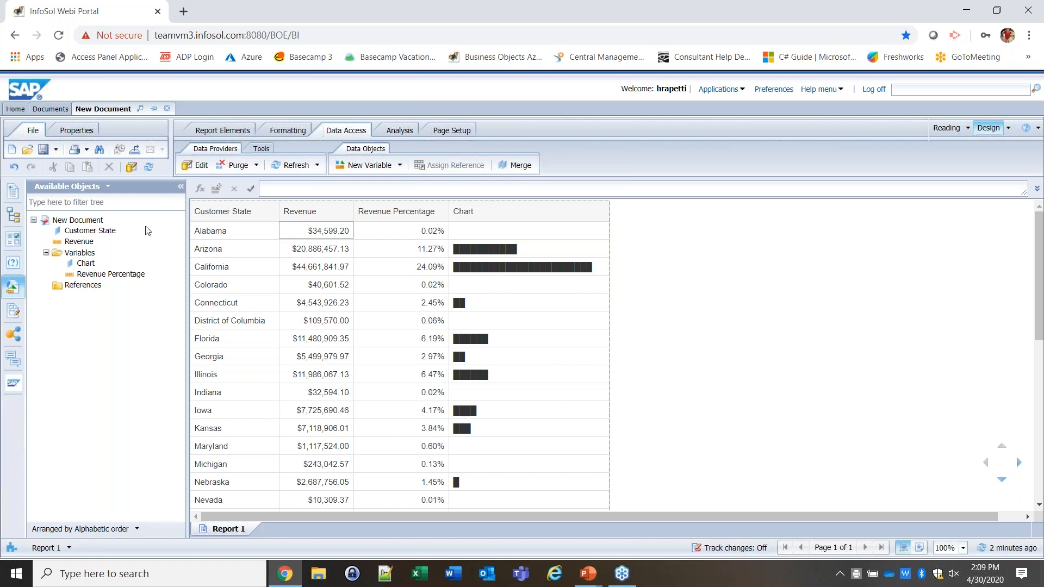
Step: Change the Chart variable's formula to =Fill(Char(9608);[Revenue Percentage]*100+1) and look through the table's rows
{"action": "left_click", "coordinate": [86, 263]}
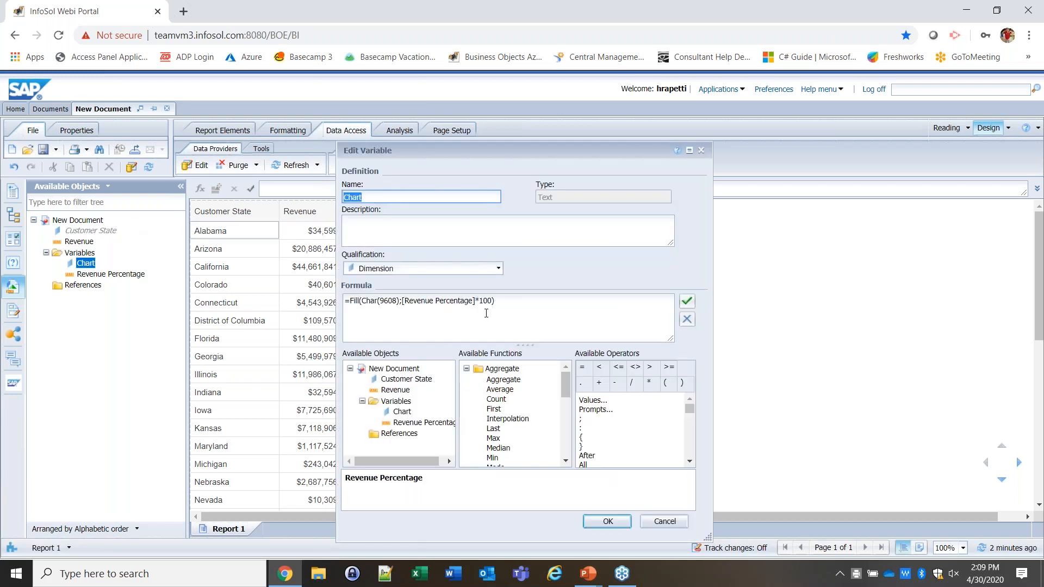
{"action": "left_click", "coordinate": [492, 301]}
{"action": "type", "text": "+1"}
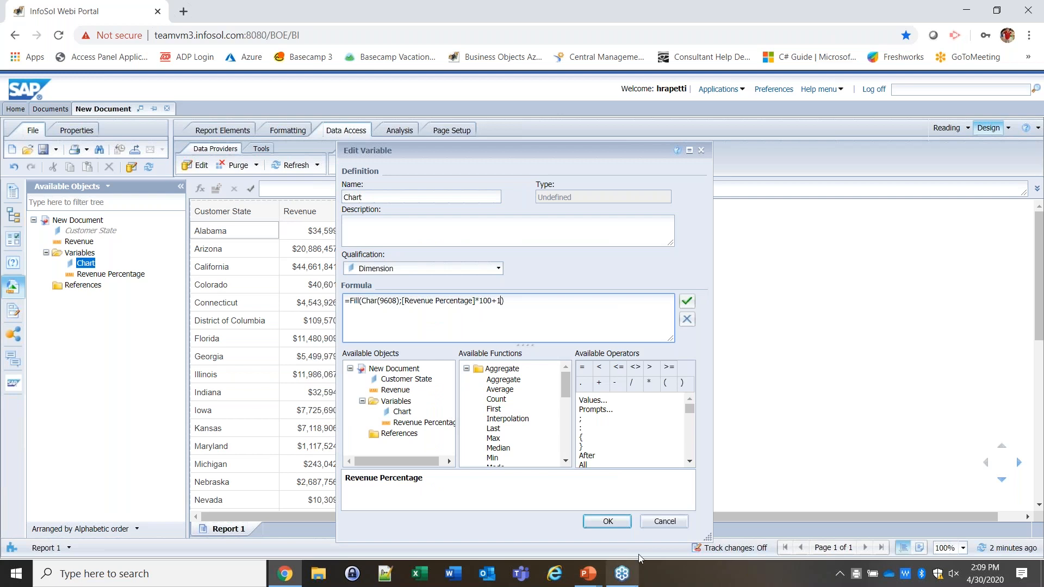
{"action": "left_click", "coordinate": [608, 521]}
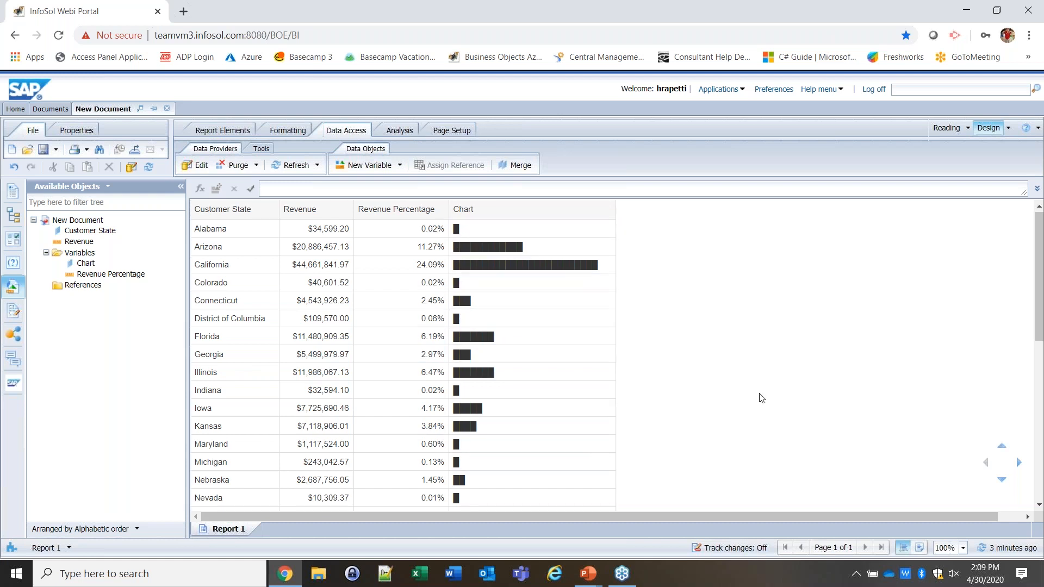
{"action": "scroll", "coordinate": [761, 398], "scroll_direction": "down", "scroll_amount": 5}
{"action": "scroll", "coordinate": [761, 398], "scroll_direction": "up", "scroll_amount": 5}
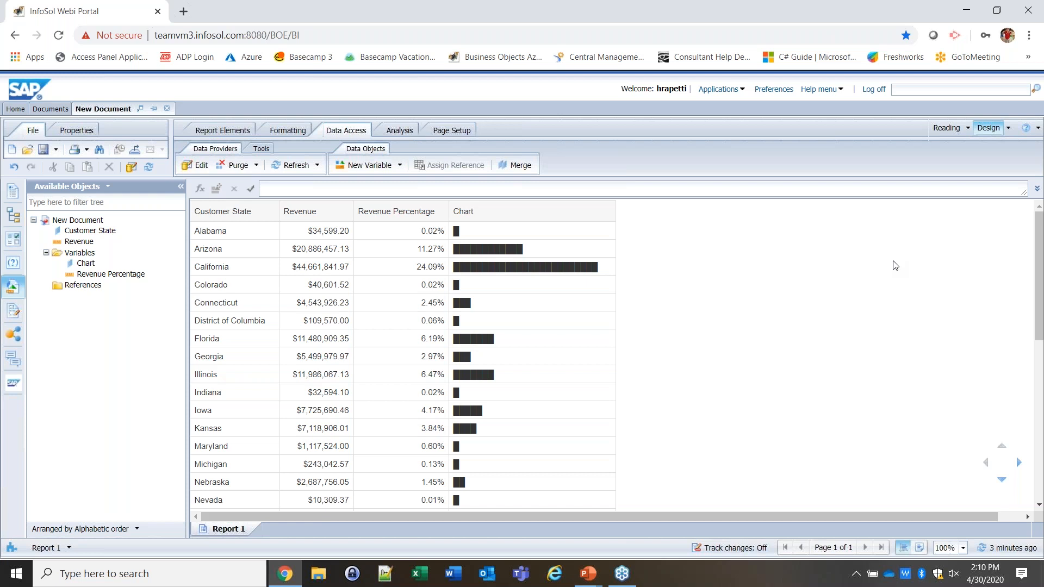
{"action": "scroll", "coordinate": [726, 331], "scroll_direction": "down", "scroll_amount": 1}
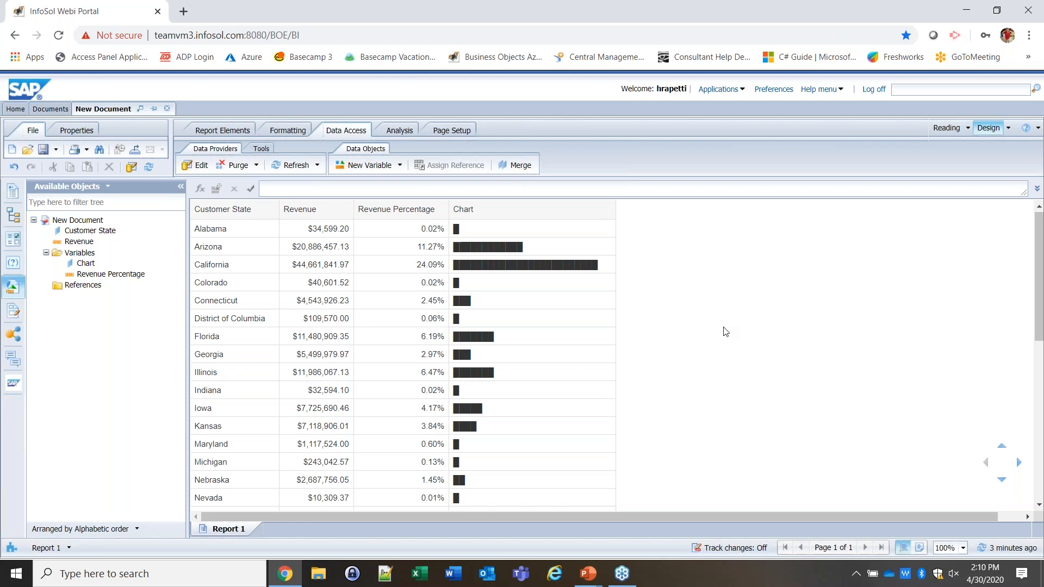
{"action": "scroll", "coordinate": [723, 331], "scroll_direction": "down", "scroll_amount": 5}
{"action": "scroll", "coordinate": [728, 375], "scroll_direction": "up", "scroll_amount": 6}
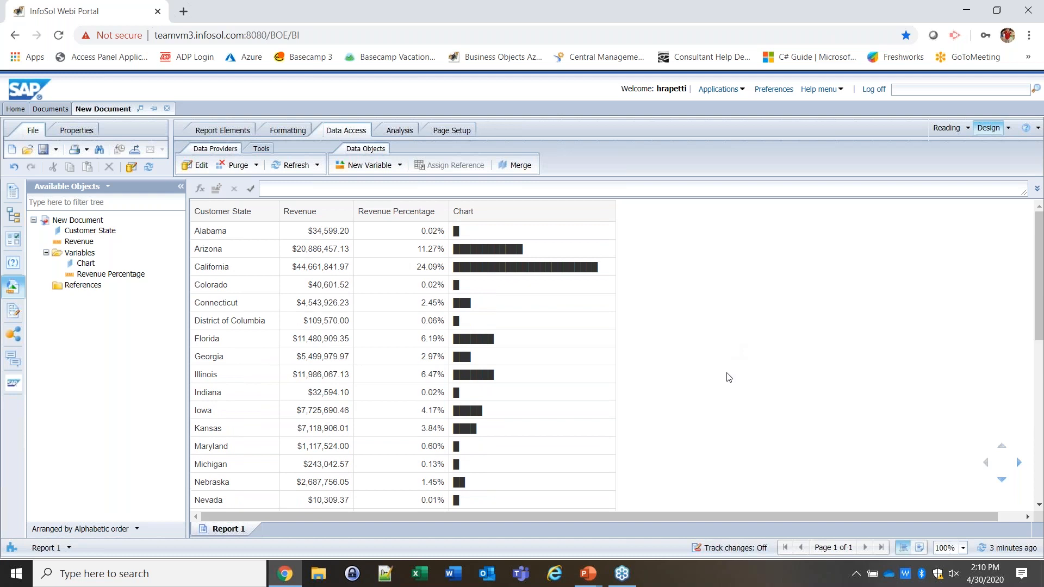
Step: Create a new conditional formatting rule for the Chart column's cells with Revenue Percentage as the filtered object
{"action": "left_click", "coordinate": [431, 268]}
{"action": "left_click", "coordinate": [673, 277]}
{"action": "left_click", "coordinate": [568, 320]}
{"action": "left_click", "coordinate": [398, 130]}
{"action": "left_click", "coordinate": [449, 149]}
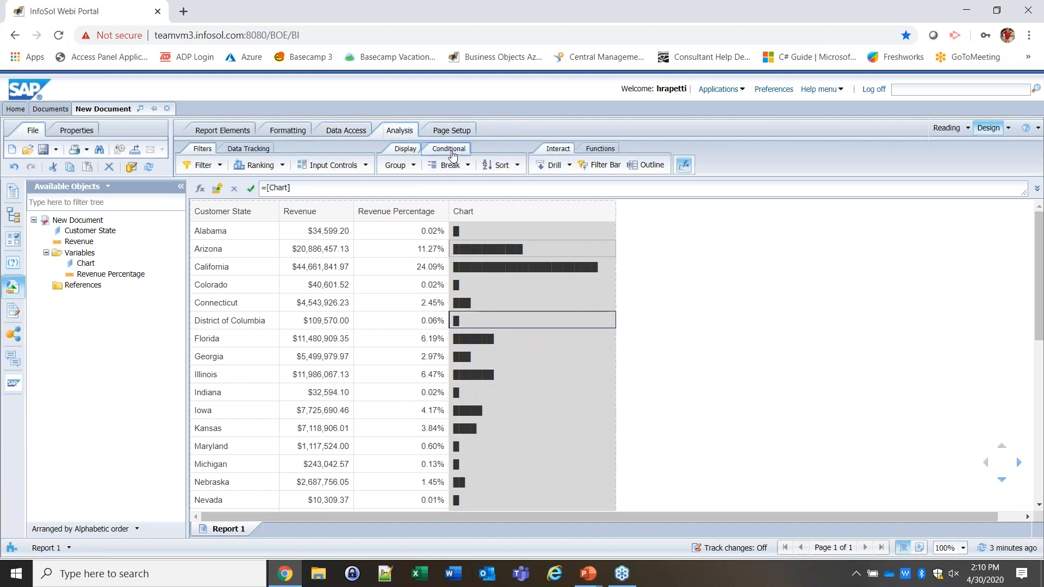
{"action": "left_click", "coordinate": [479, 165]}
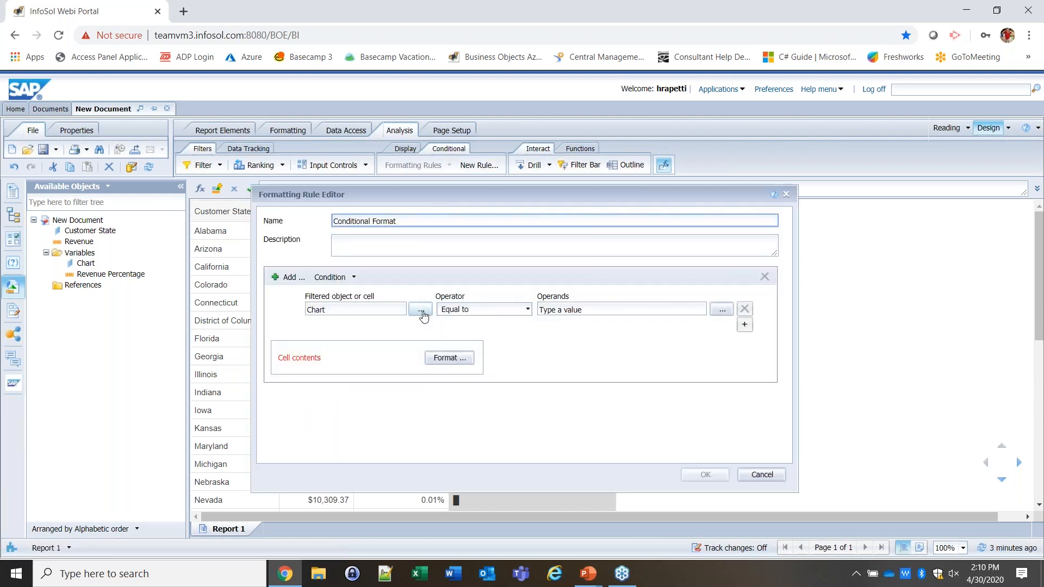
{"action": "left_click", "coordinate": [422, 312]}
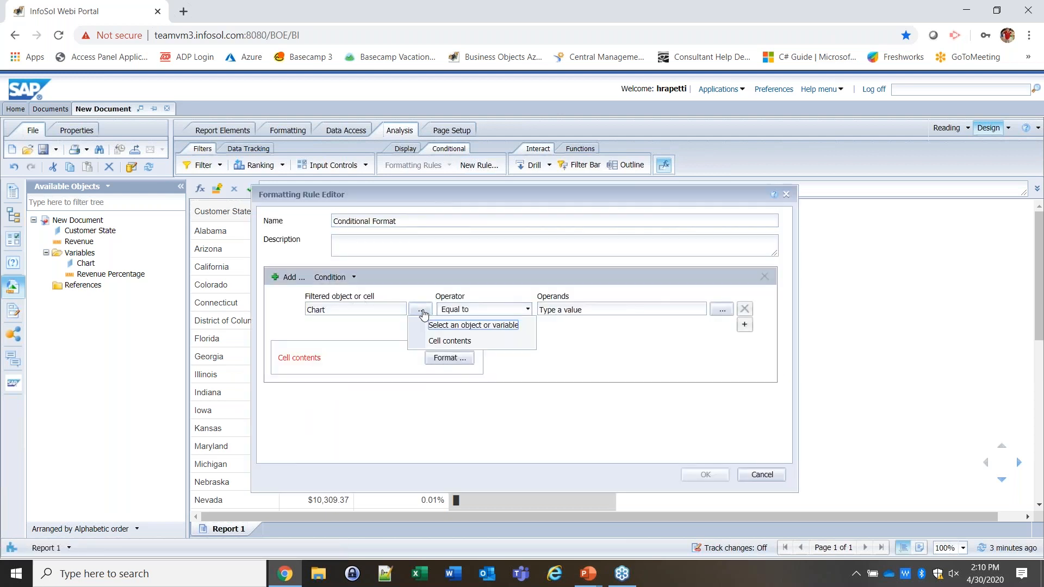
{"action": "left_click", "coordinate": [481, 325]}
{"action": "left_click", "coordinate": [493, 302]}
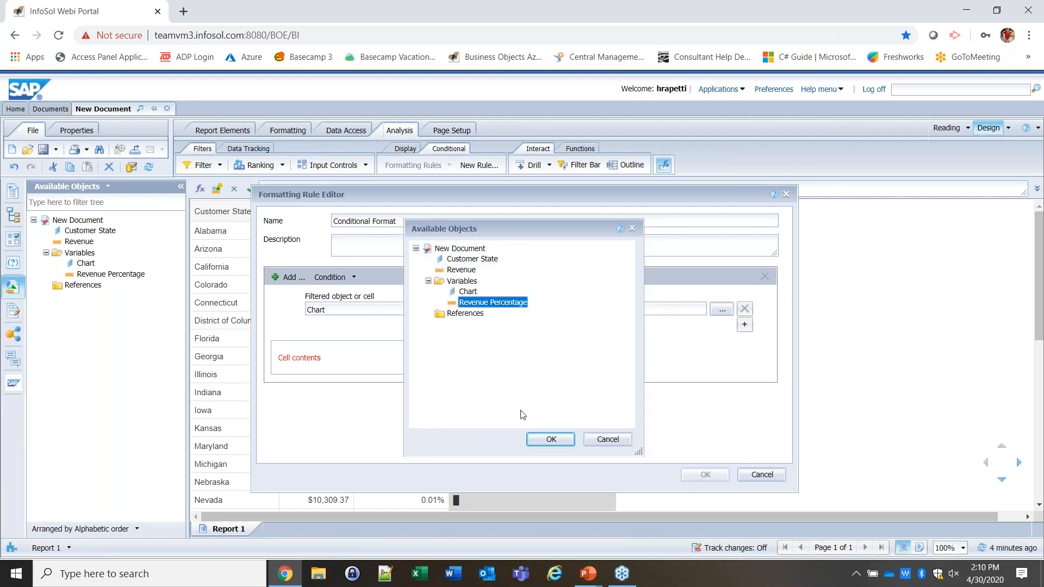
{"action": "left_click", "coordinate": [544, 441]}
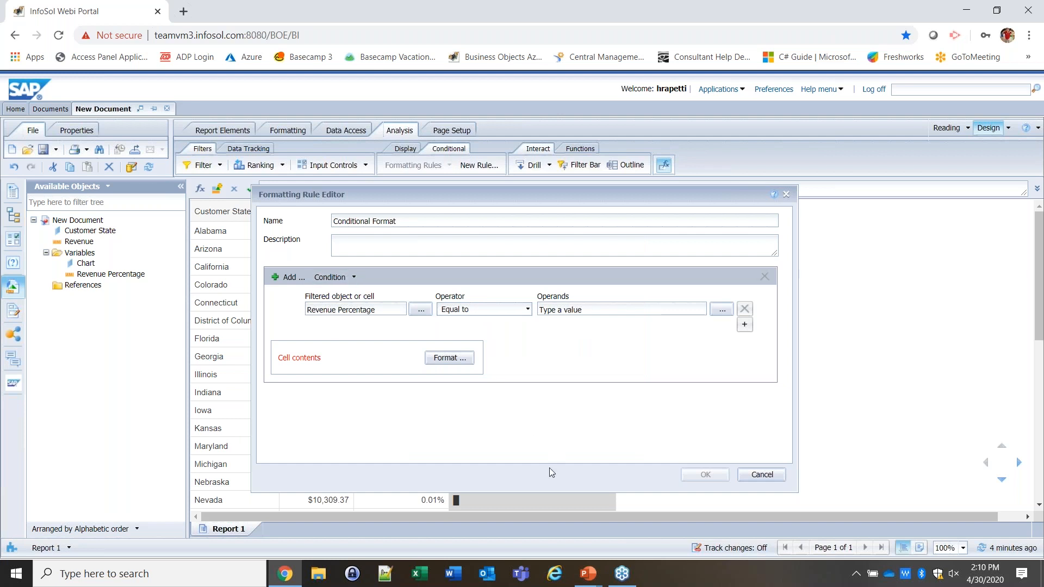
Step: Set the rule's condition to Less than or Equal to .01 with the default red text and apply it
{"action": "left_click", "coordinate": [527, 309]}
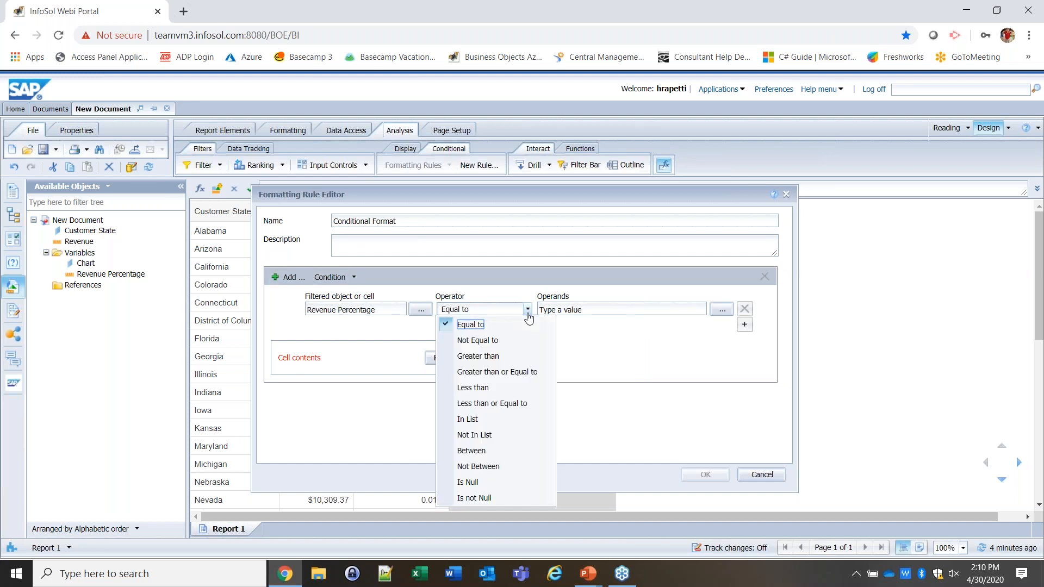
{"action": "left_click", "coordinate": [508, 404]}
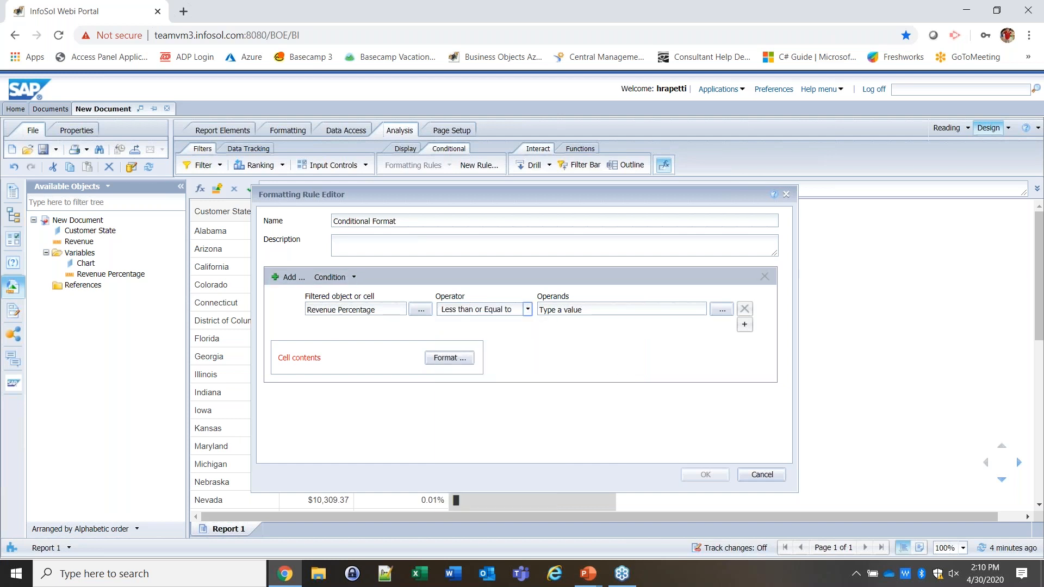
{"action": "left_click", "coordinate": [628, 313]}
{"action": "type", "text": ".01"}
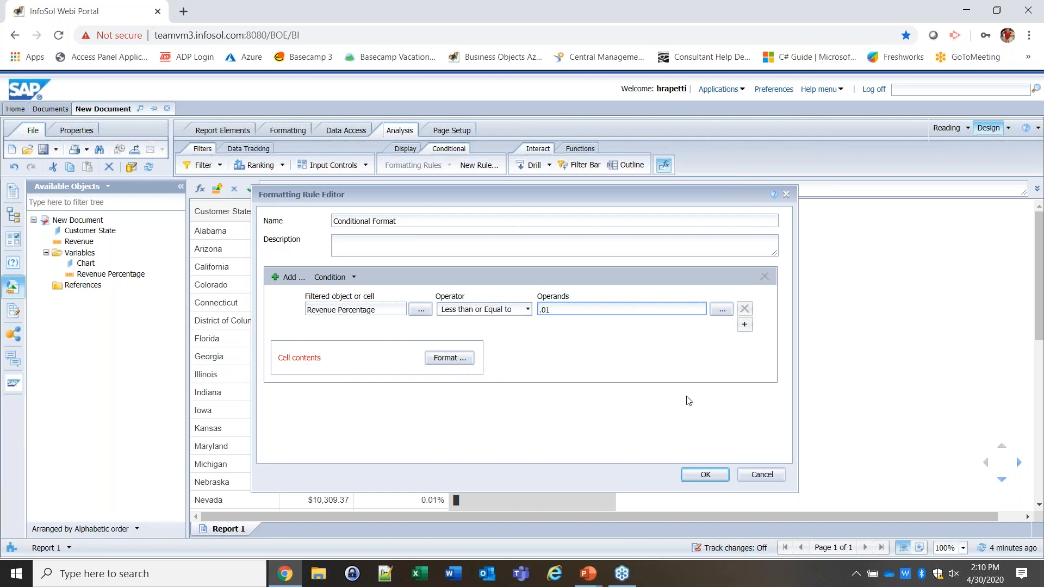
{"action": "left_click", "coordinate": [701, 473]}
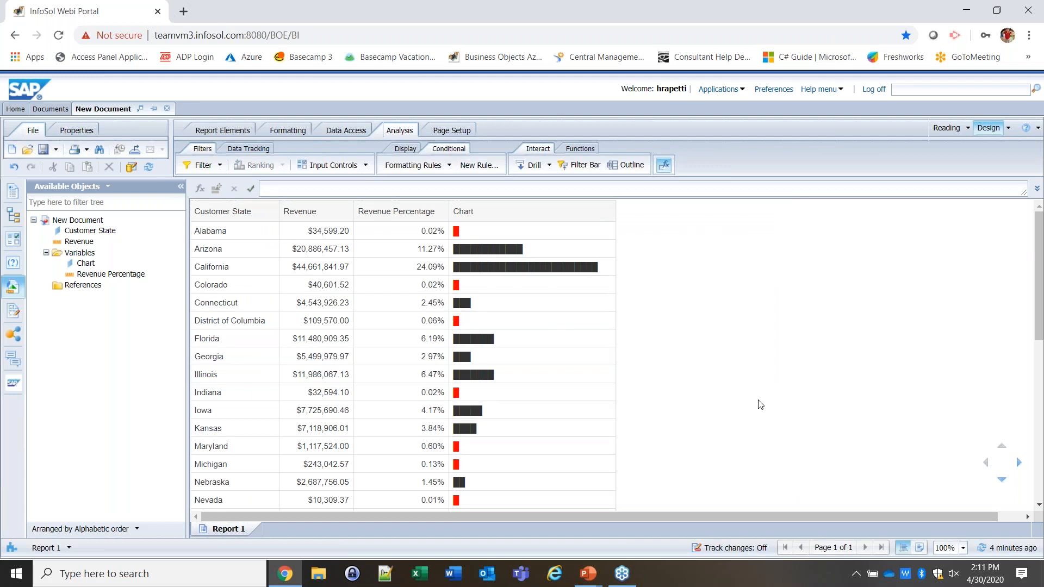
Step: Add a second condition block to the Chart column's Conditional Format rule with Revenue Percentage as its filtered object
{"action": "left_click", "coordinate": [582, 325]}
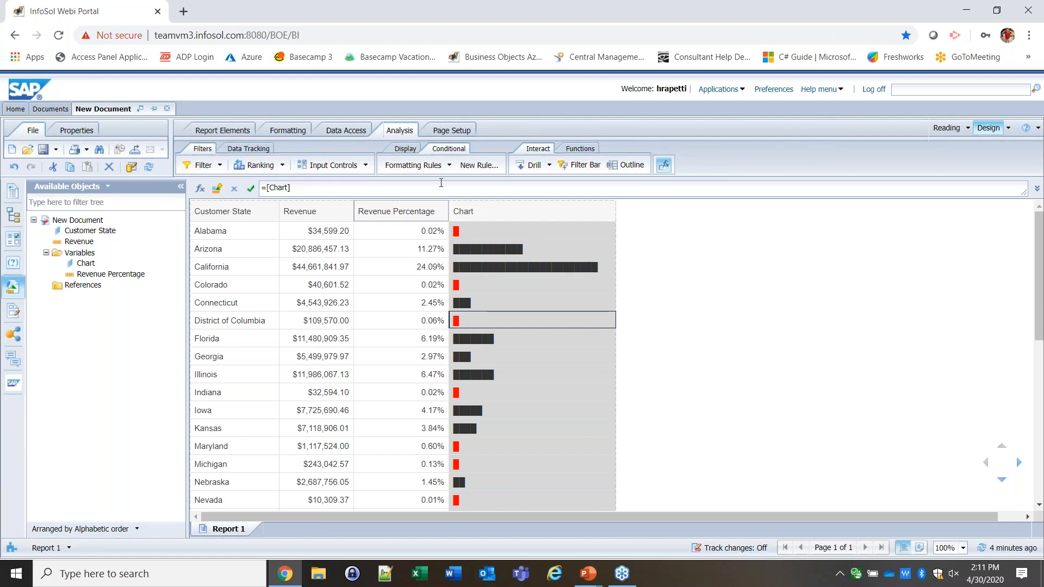
{"action": "left_click", "coordinate": [449, 165]}
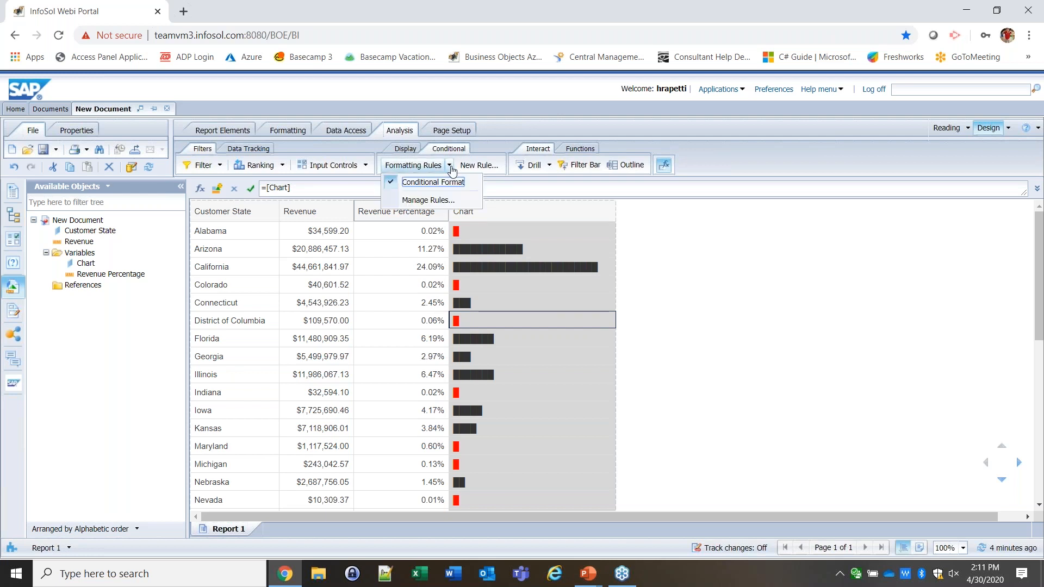
{"action": "left_click", "coordinate": [440, 201]}
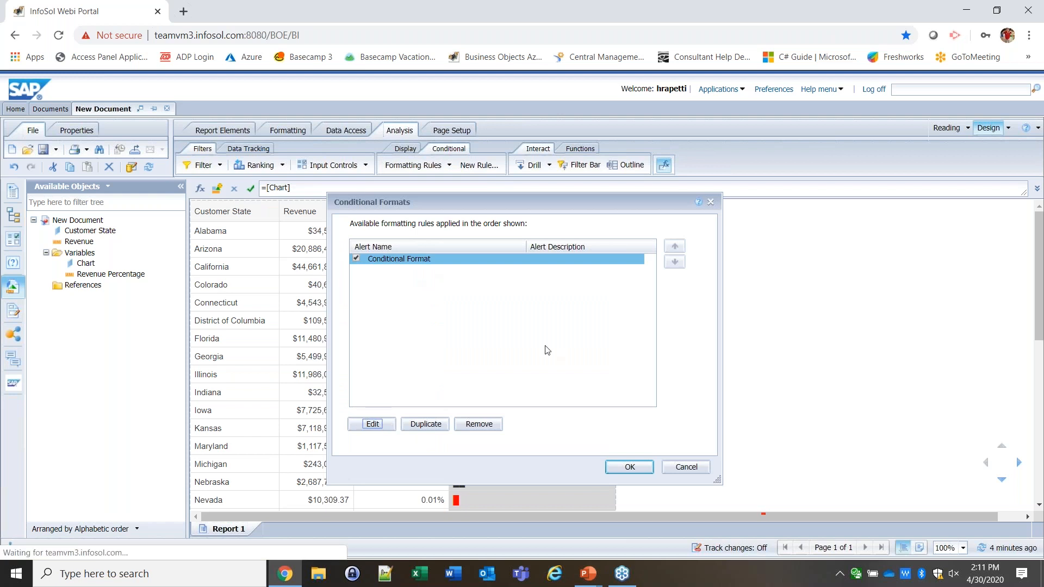
{"action": "left_click", "coordinate": [281, 274]}
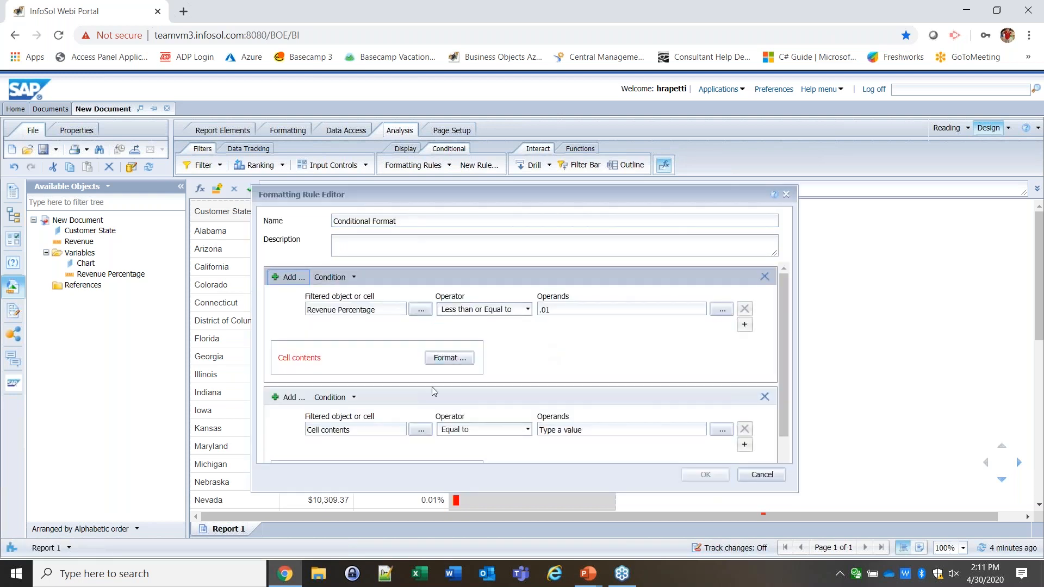
{"action": "scroll", "coordinate": [532, 392], "scroll_direction": "down", "scroll_amount": 1}
{"action": "left_click", "coordinate": [427, 402]}
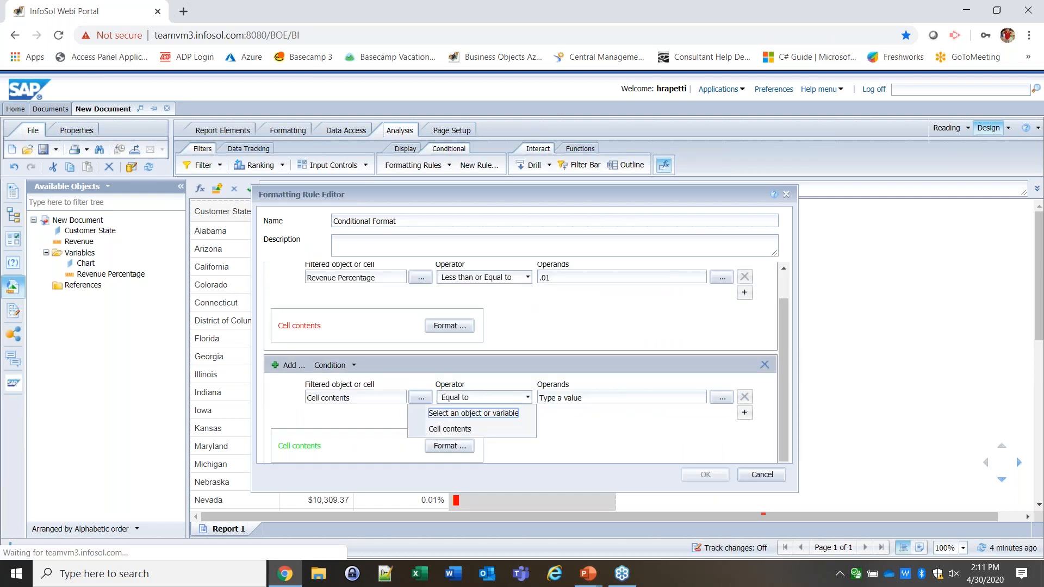
{"action": "left_click", "coordinate": [431, 413]}
{"action": "left_click", "coordinate": [505, 303]}
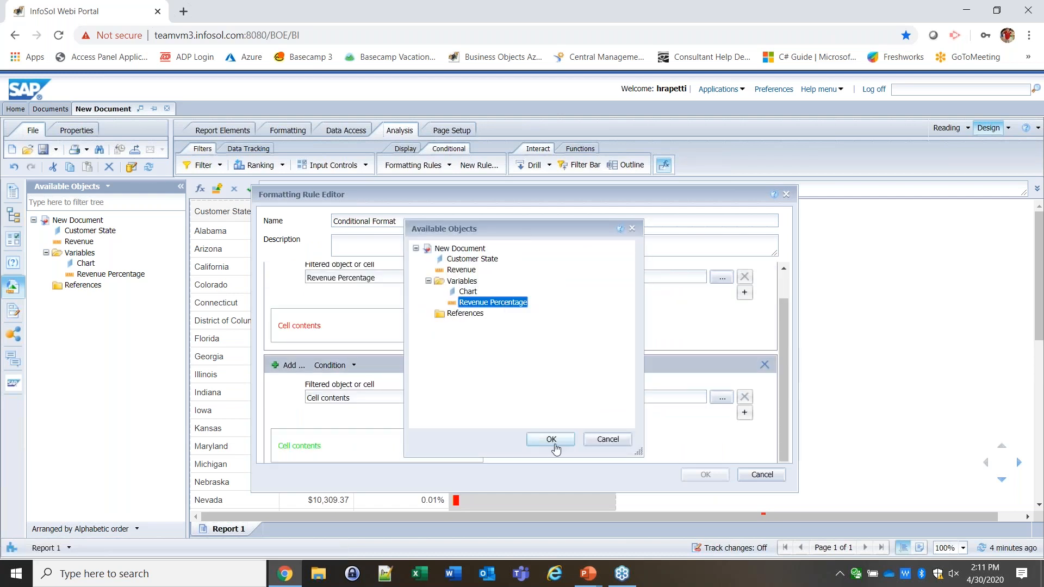
{"action": "left_click", "coordinate": [549, 440]}
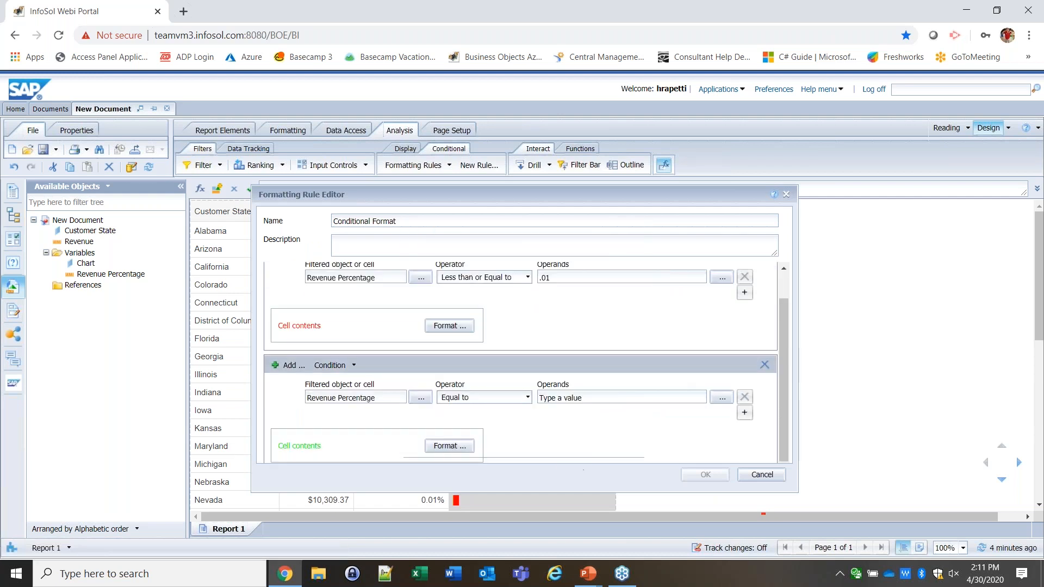
Step: Set the second condition's operator to Greater than or Equal to and its operand to .05
{"action": "left_click", "coordinate": [527, 398]}
{"action": "left_click", "coordinate": [530, 251]}
{"action": "left_click", "coordinate": [608, 399]}
{"action": "type", "text": ".05"}
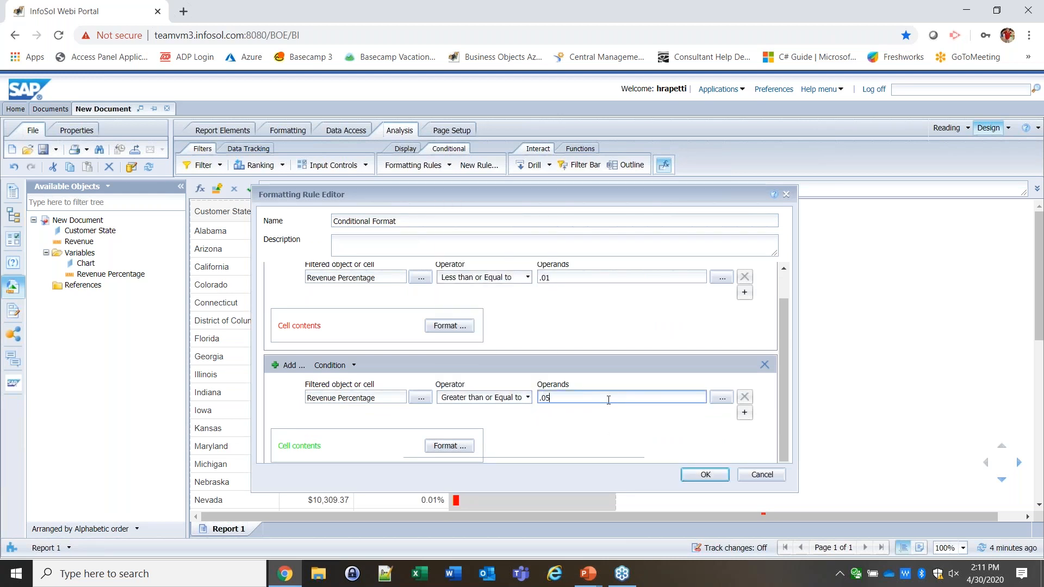
Step: Set the second condition's text color to light orange and apply the updated formatting rule
{"action": "left_click", "coordinate": [443, 447]}
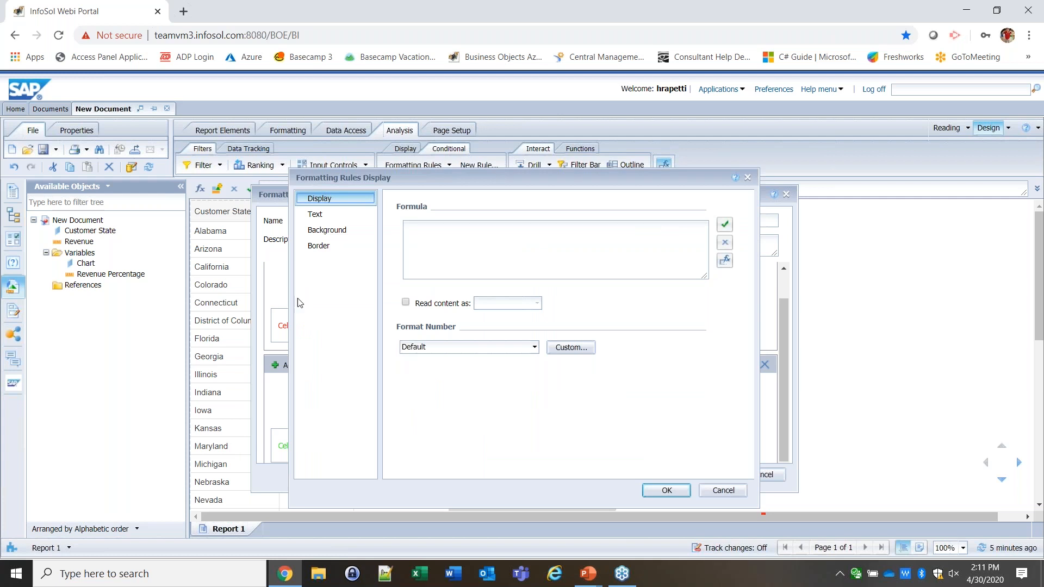
{"action": "left_click", "coordinate": [326, 215]}
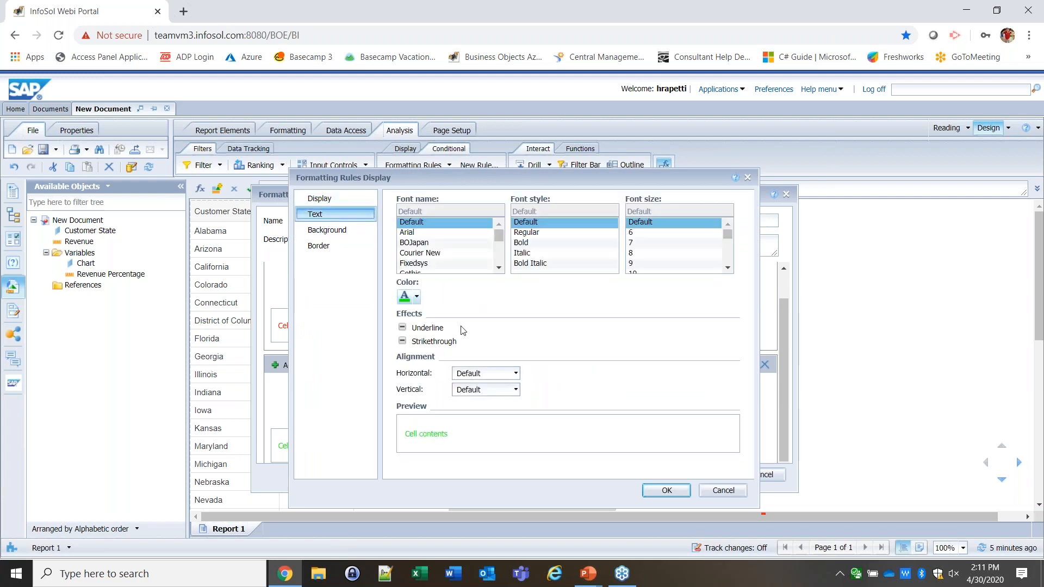
{"action": "left_click", "coordinate": [417, 299]}
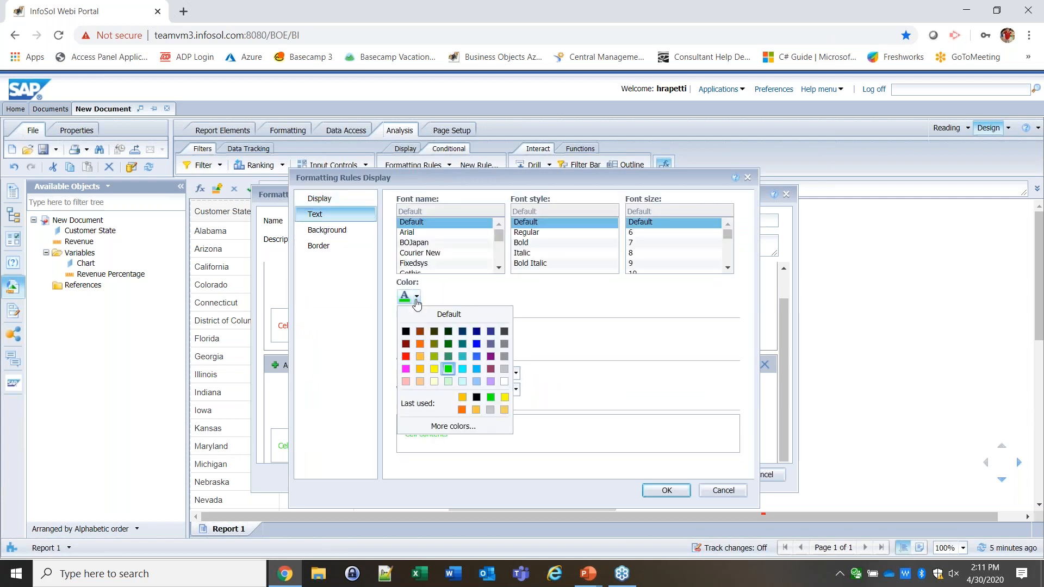
{"action": "left_click", "coordinate": [424, 358]}
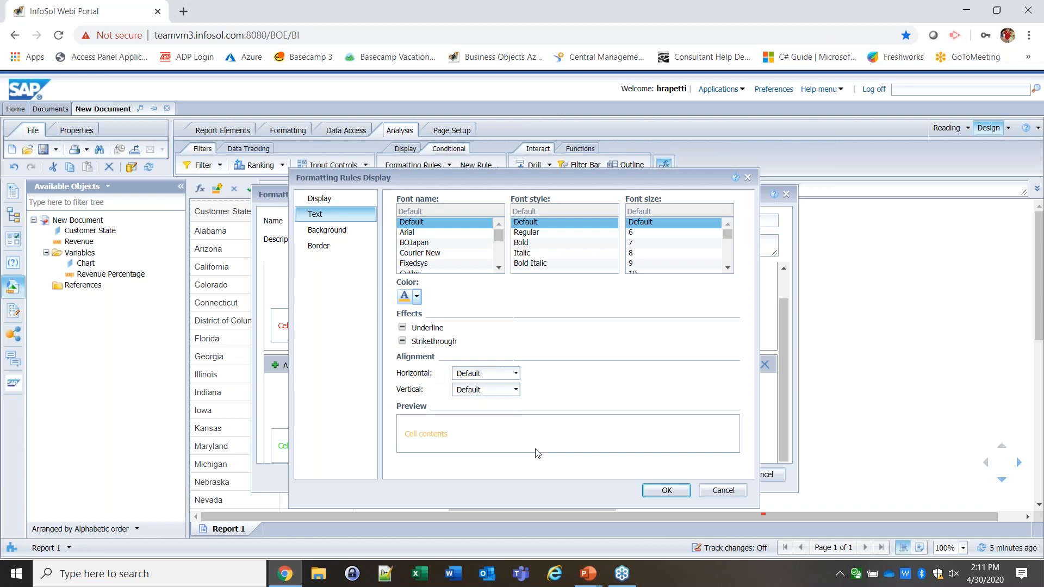
{"action": "left_click", "coordinate": [667, 490]}
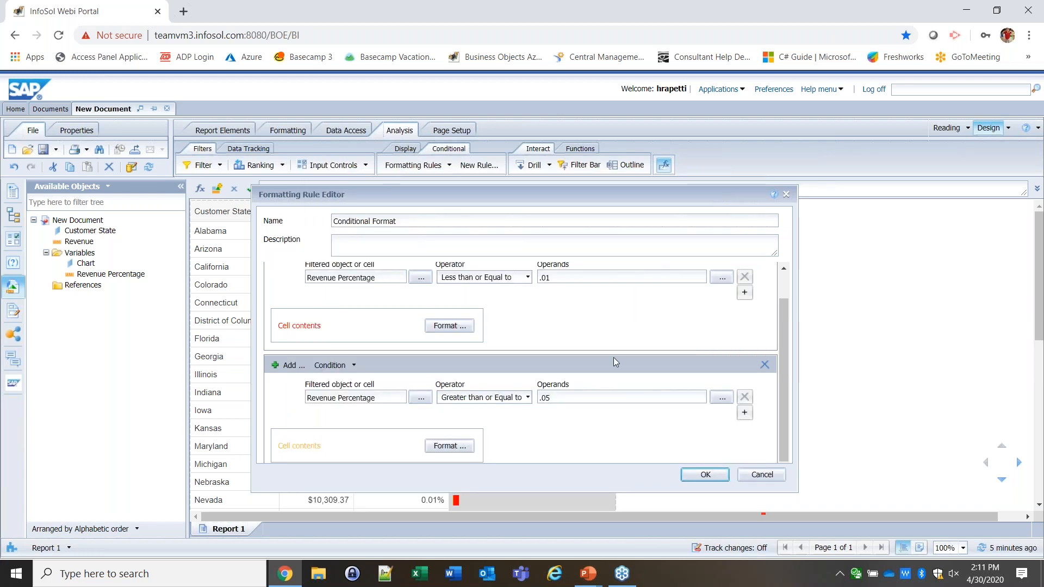
{"action": "left_click", "coordinate": [702, 474]}
{"action": "left_click", "coordinate": [629, 467]}
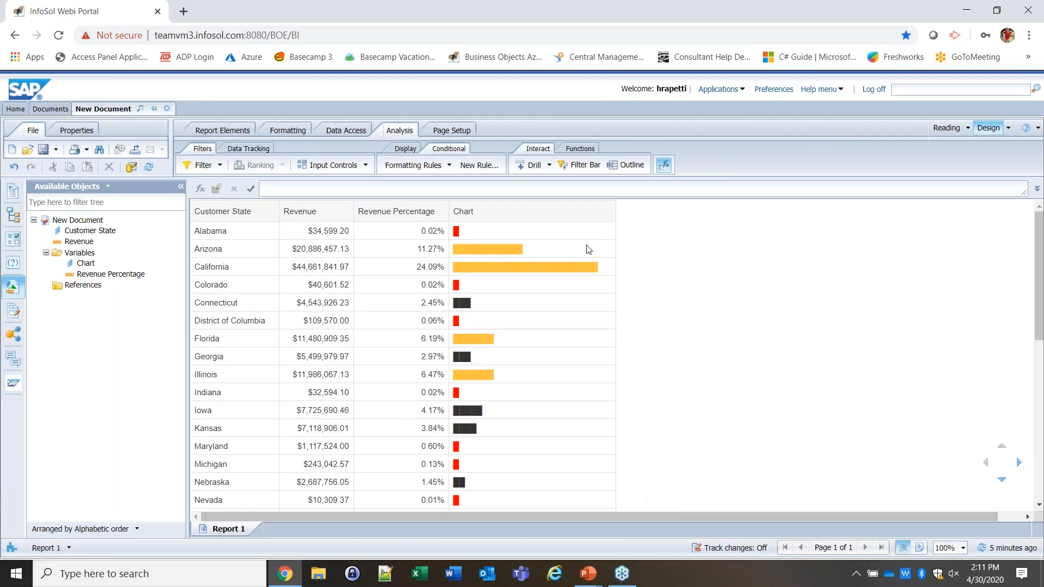
Step: Change the second condition's operator in the Conditional Format rule to Less than or Equal to and apply the rule
{"action": "left_click", "coordinate": [416, 165]}
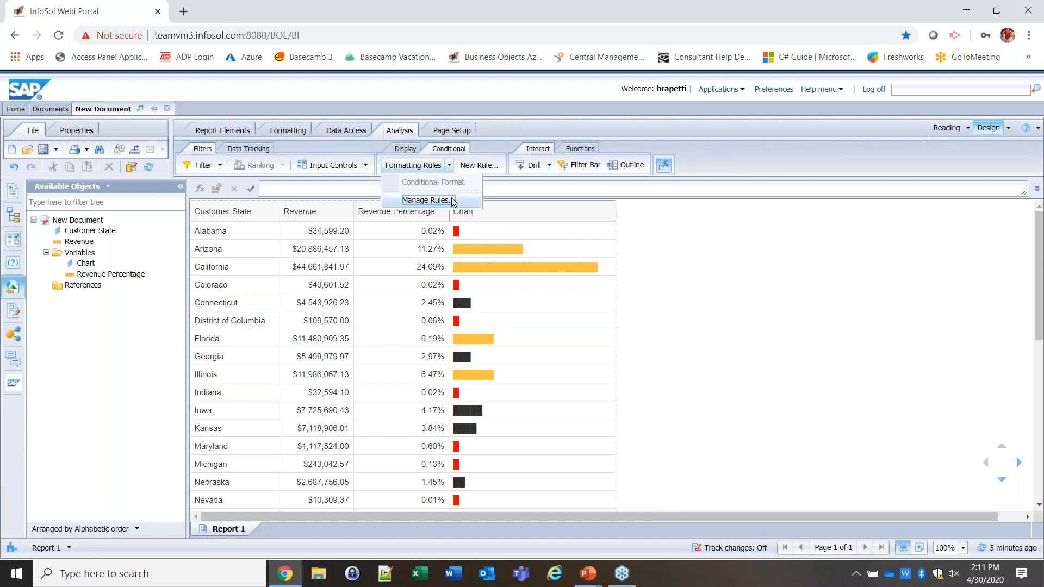
{"action": "left_click", "coordinate": [454, 203]}
{"action": "left_click", "coordinate": [370, 423]}
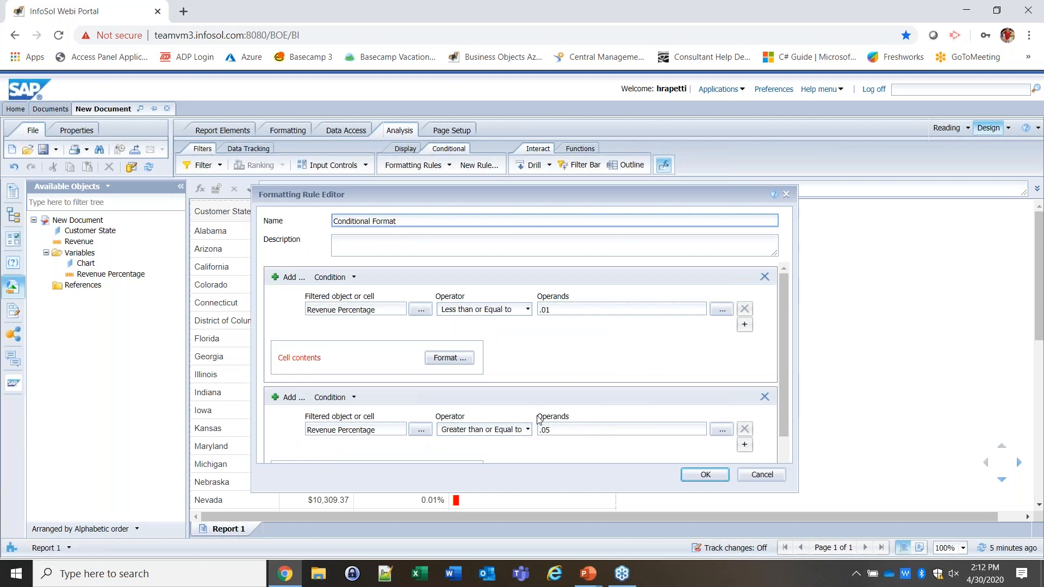
{"action": "left_click", "coordinate": [528, 430]}
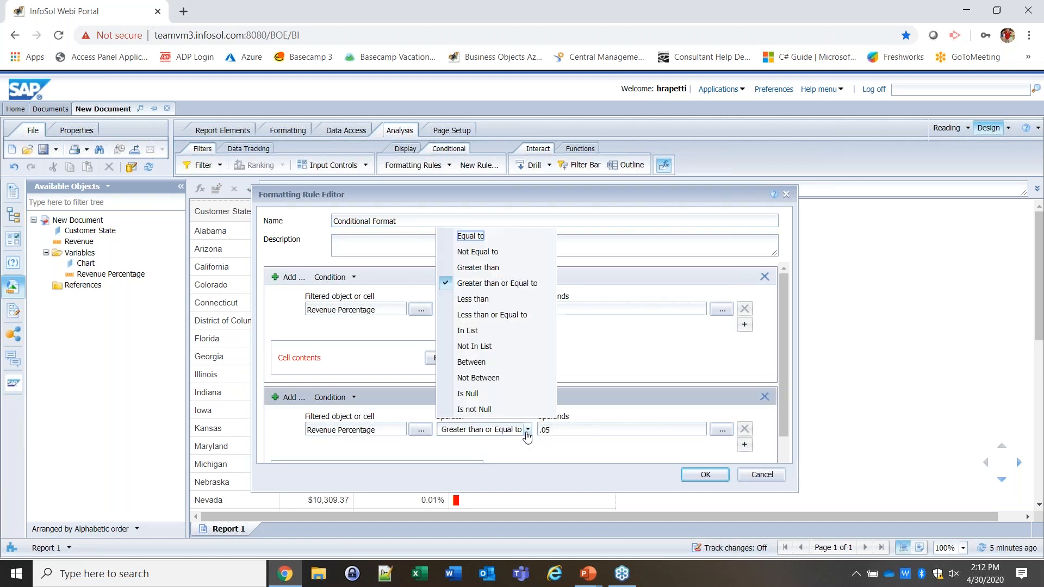
{"action": "left_click", "coordinate": [507, 318]}
{"action": "left_click", "coordinate": [711, 482]}
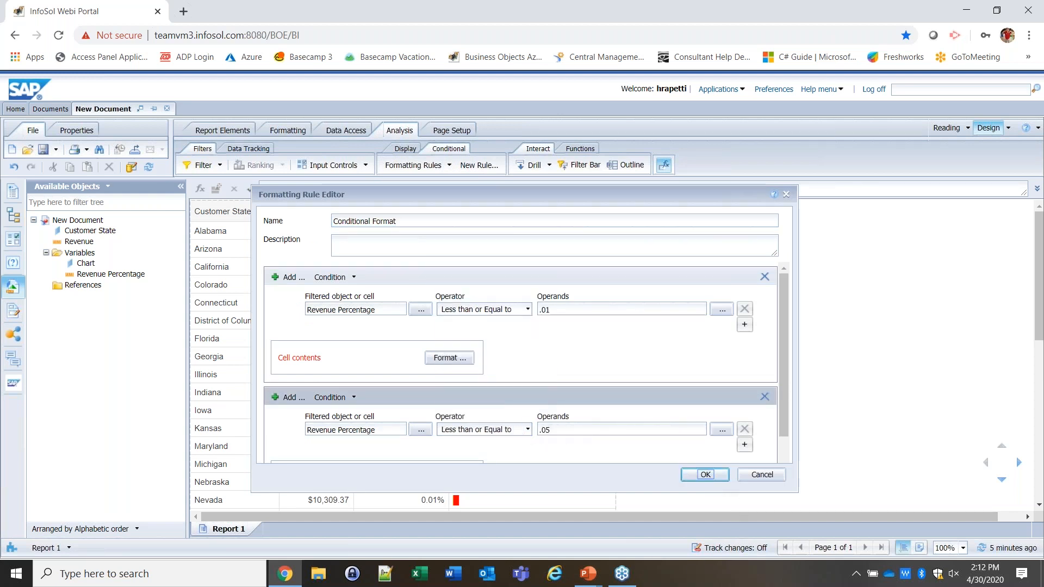
{"action": "left_click", "coordinate": [626, 470]}
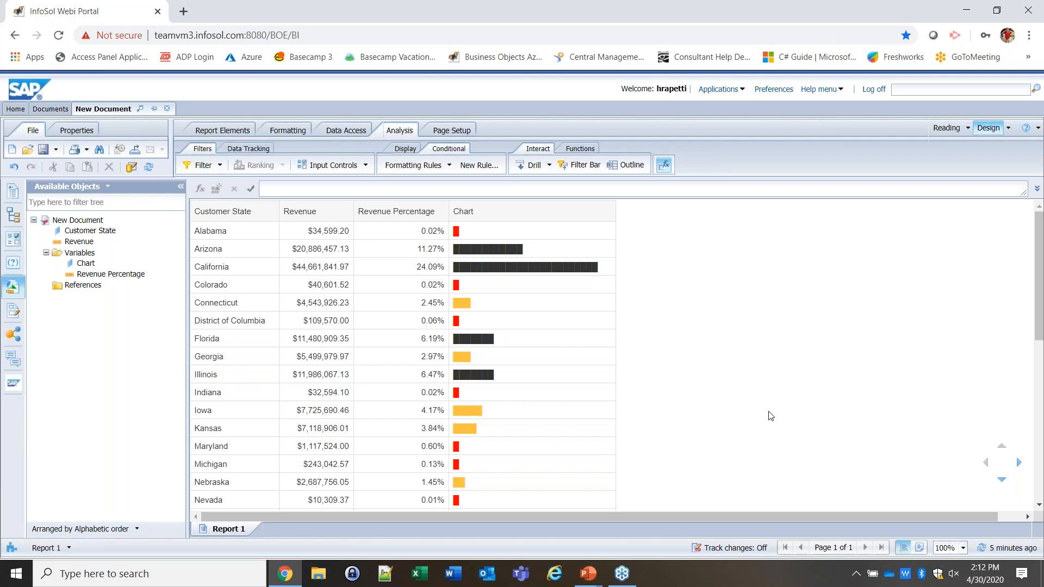
Step: Add a third condition block to the Conditional Format rule with Revenue Percentage as its filtered object
{"action": "left_click", "coordinate": [450, 165]}
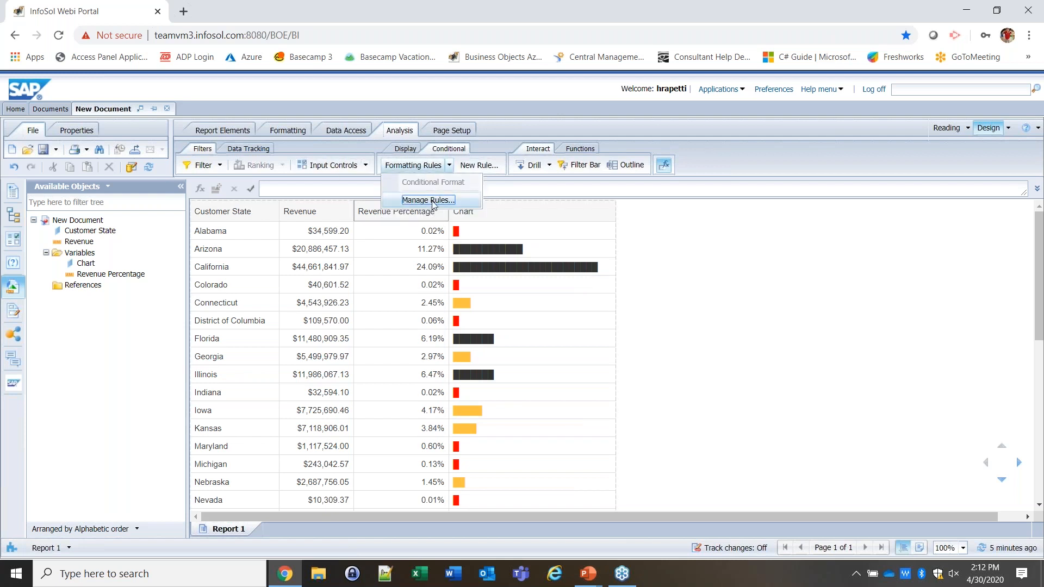
{"action": "left_click", "coordinate": [430, 200]}
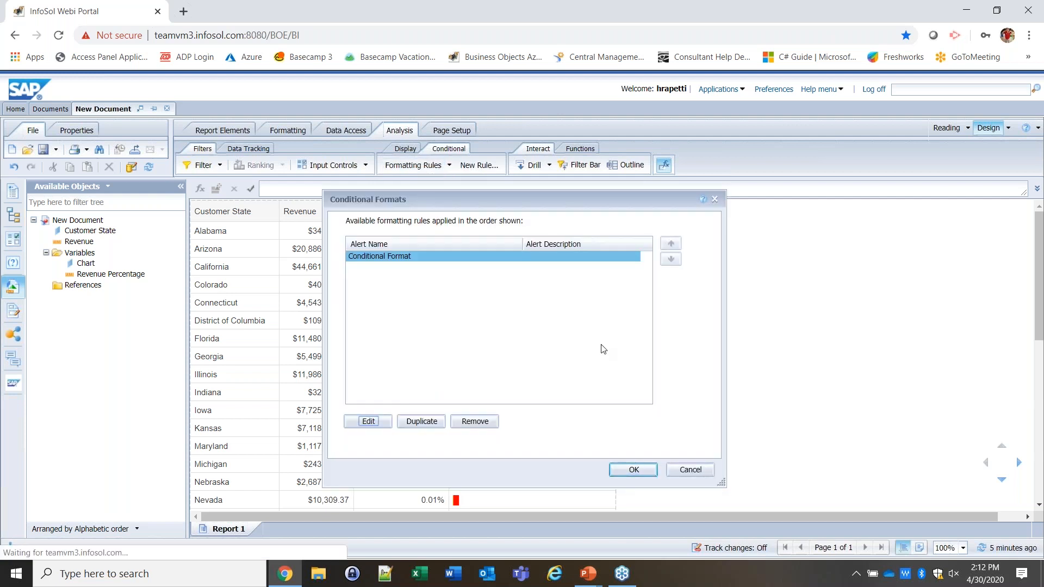
{"action": "scroll", "coordinate": [613, 371], "scroll_direction": "down", "scroll_amount": 2}
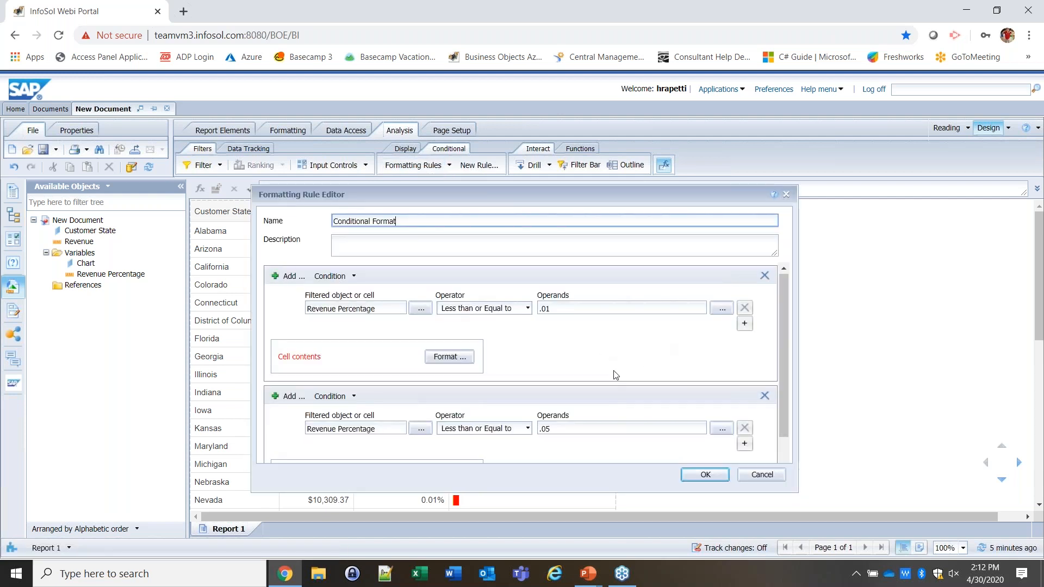
{"action": "left_click", "coordinate": [288, 365]}
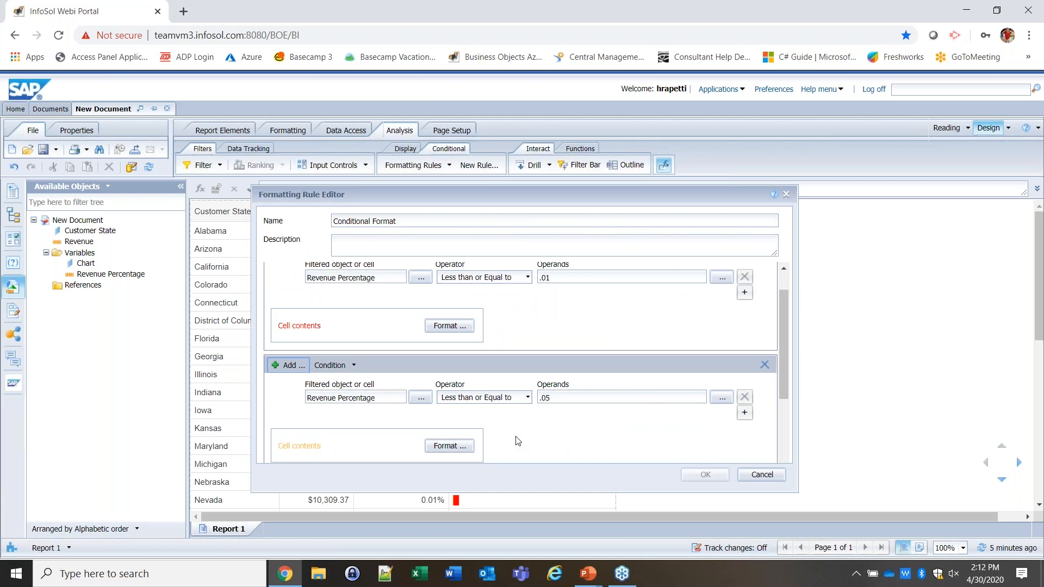
{"action": "left_click", "coordinate": [421, 398]}
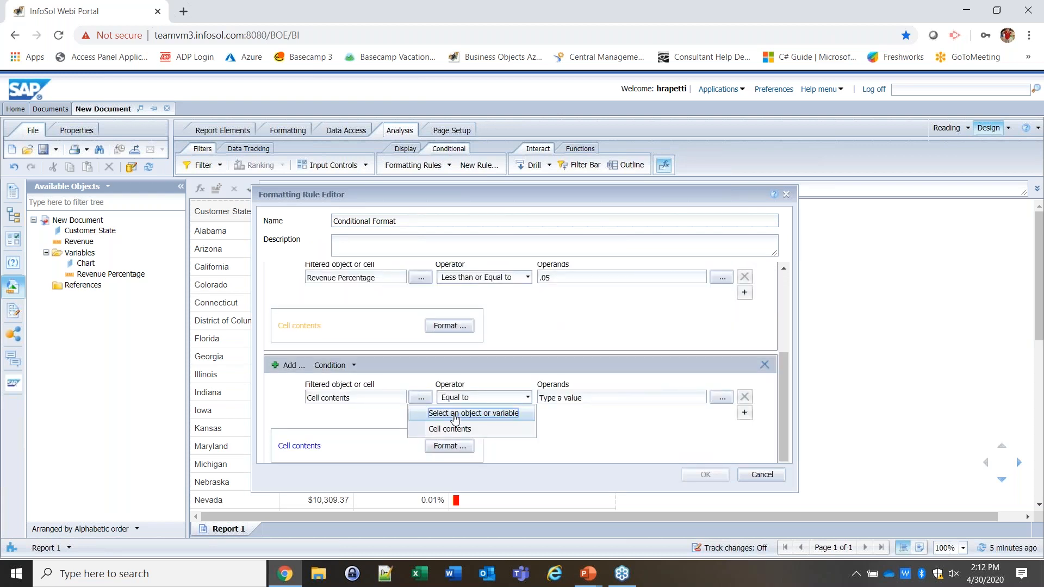
{"action": "left_click", "coordinate": [455, 413]}
{"action": "left_click", "coordinate": [474, 302]}
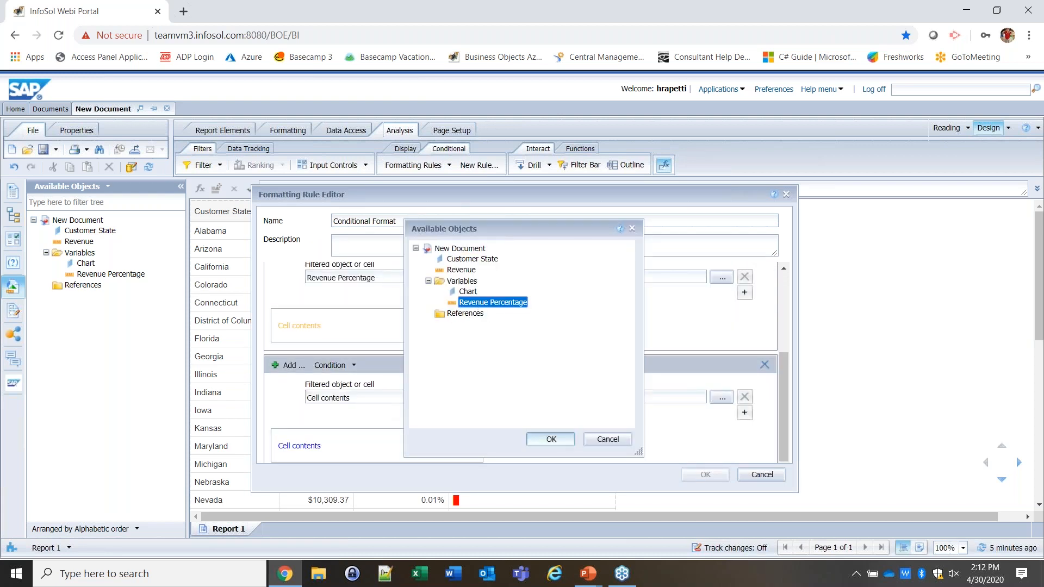
{"action": "left_click", "coordinate": [549, 440]}
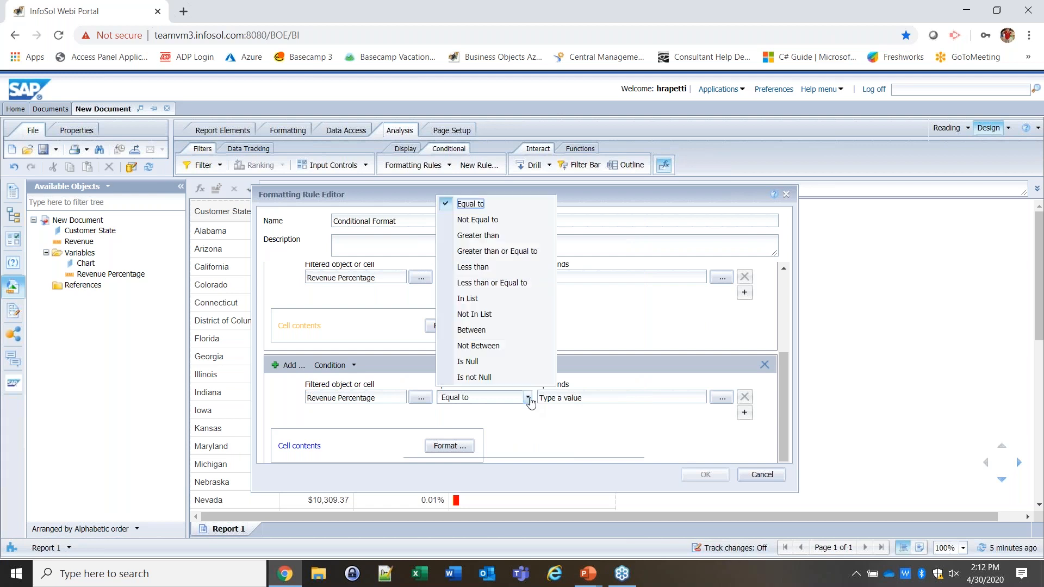
Step: Set the third condition's operator to Less than or Equal to and its operand to .1
{"action": "left_click", "coordinate": [496, 284]}
{"action": "left_click", "coordinate": [593, 398]}
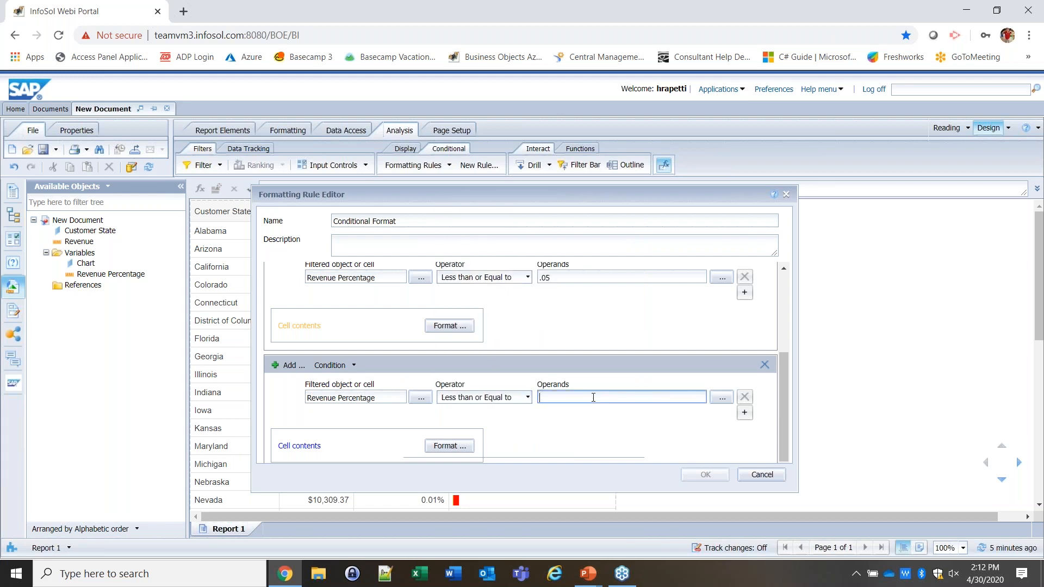
{"action": "type", "text": ".1"}
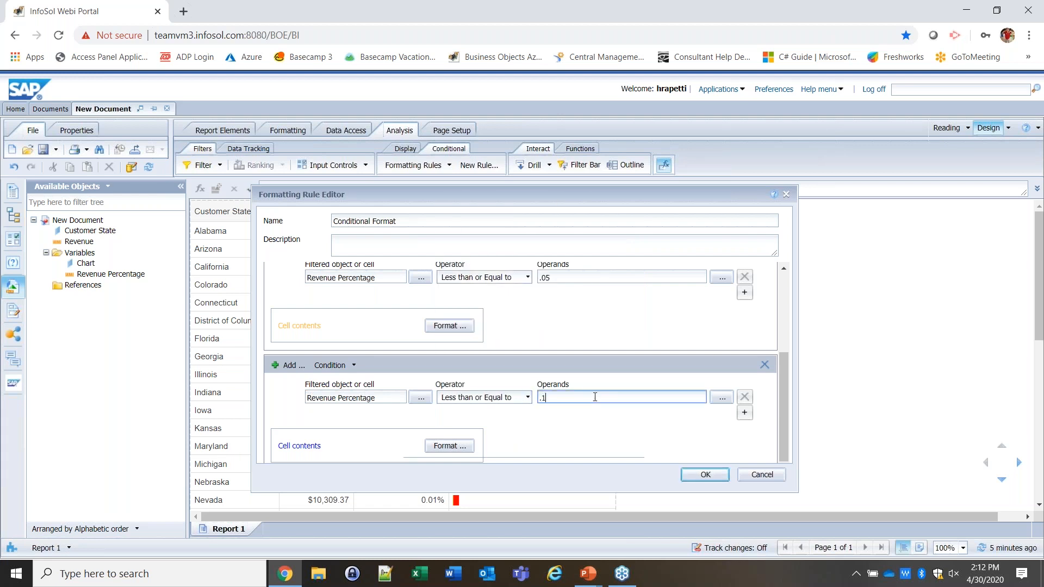
Step: Set the third condition's text color to yellow
{"action": "left_click", "coordinate": [462, 449]}
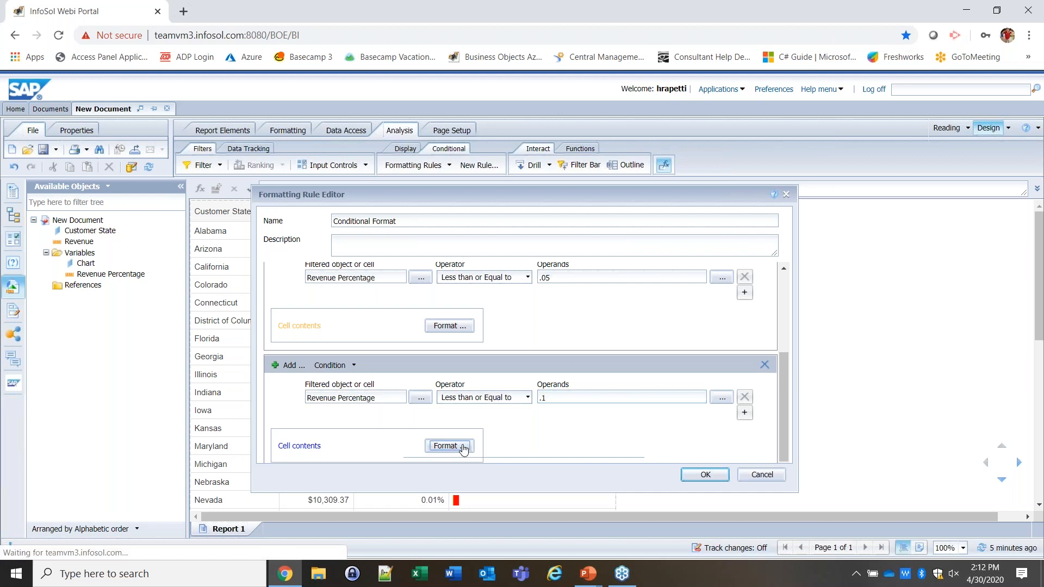
{"action": "left_click", "coordinate": [315, 214]}
{"action": "left_click", "coordinate": [416, 297]}
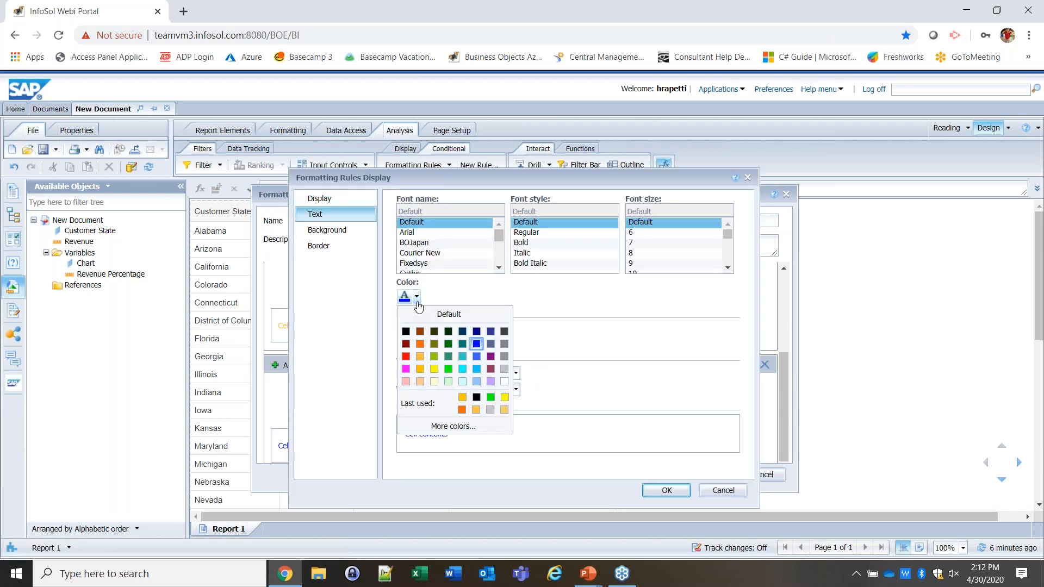
{"action": "left_click", "coordinate": [436, 371]}
{"action": "left_click", "coordinate": [667, 491]}
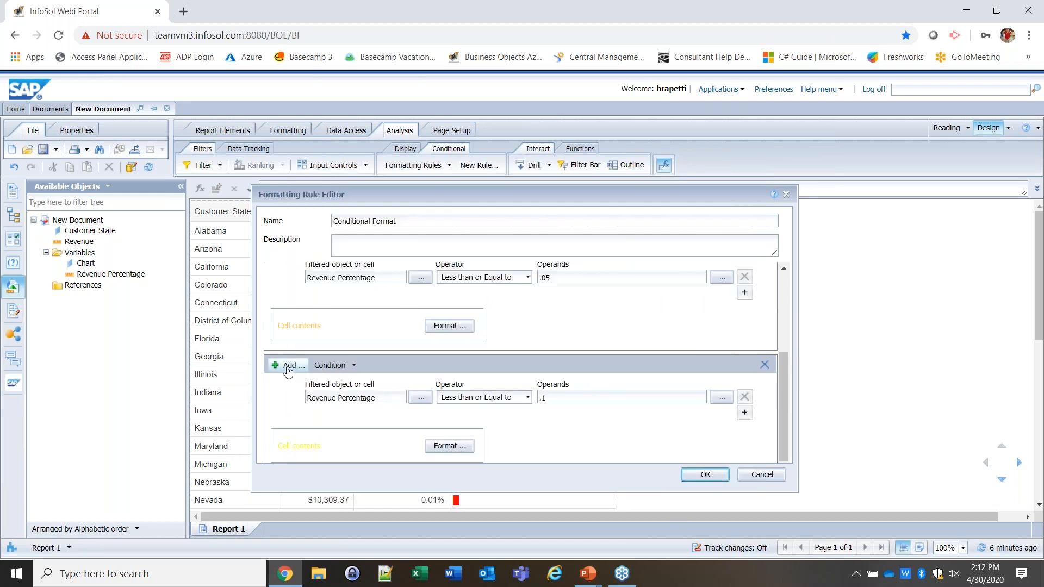
Step: Add a fourth condition block to the formatting rule with Revenue Percentage as its filtered object
{"action": "left_click", "coordinate": [287, 371]}
{"action": "left_click", "coordinate": [418, 402]}
{"action": "left_click", "coordinate": [440, 418]}
{"action": "left_click", "coordinate": [496, 302]}
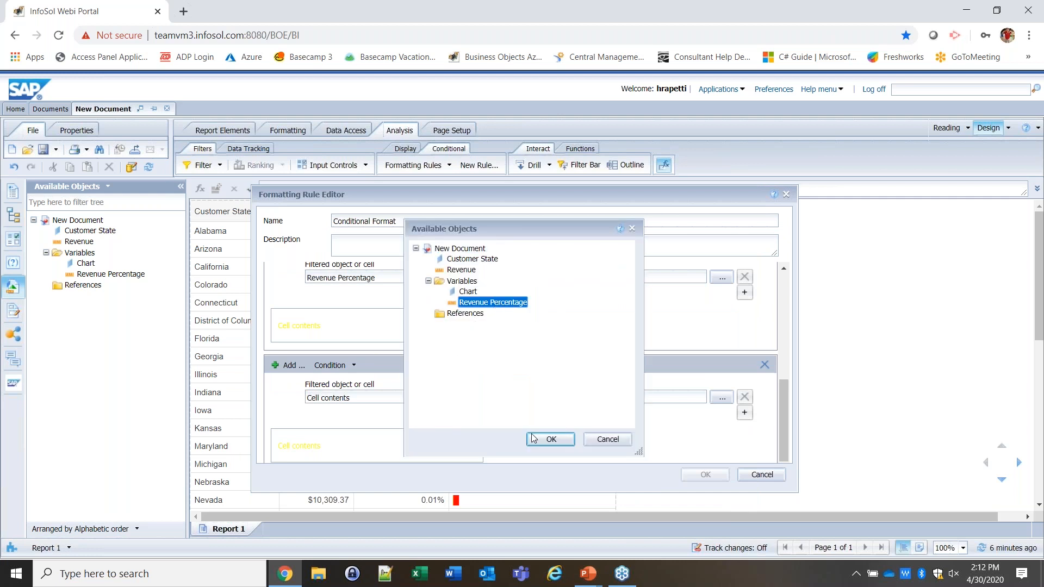
{"action": "left_click", "coordinate": [550, 439]}
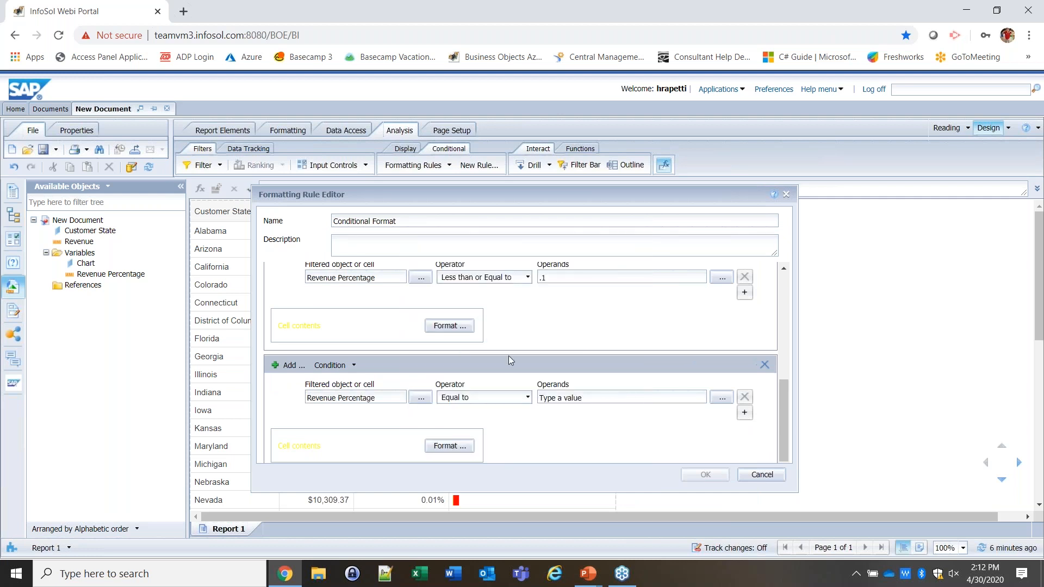
Step: Set the fourth condition's operator to Greater than and its operand to .1
{"action": "left_click", "coordinate": [527, 397]}
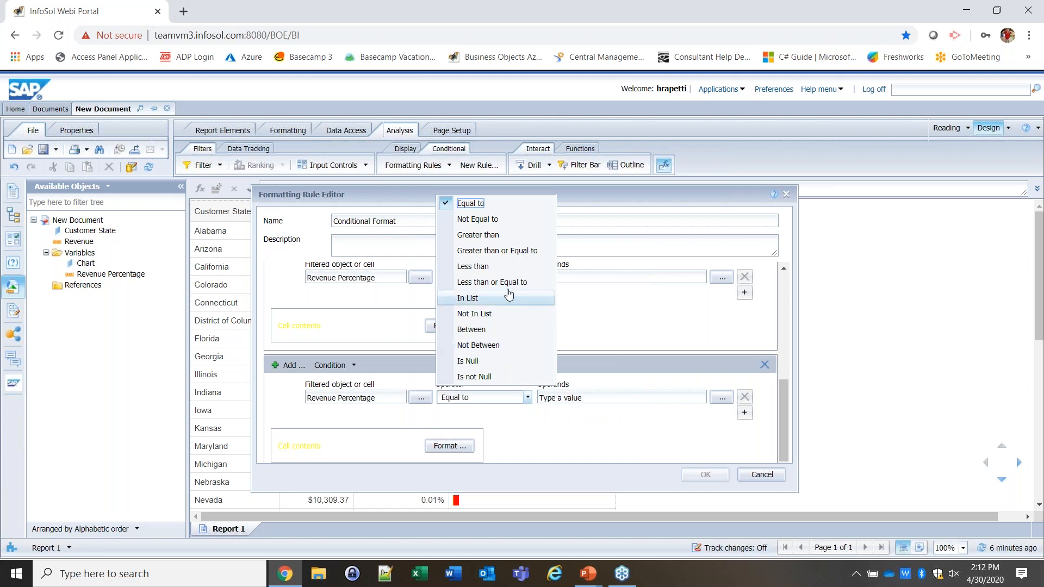
{"action": "left_click", "coordinate": [506, 235]}
{"action": "left_click", "coordinate": [565, 397]}
{"action": "type", "text": ".1"}
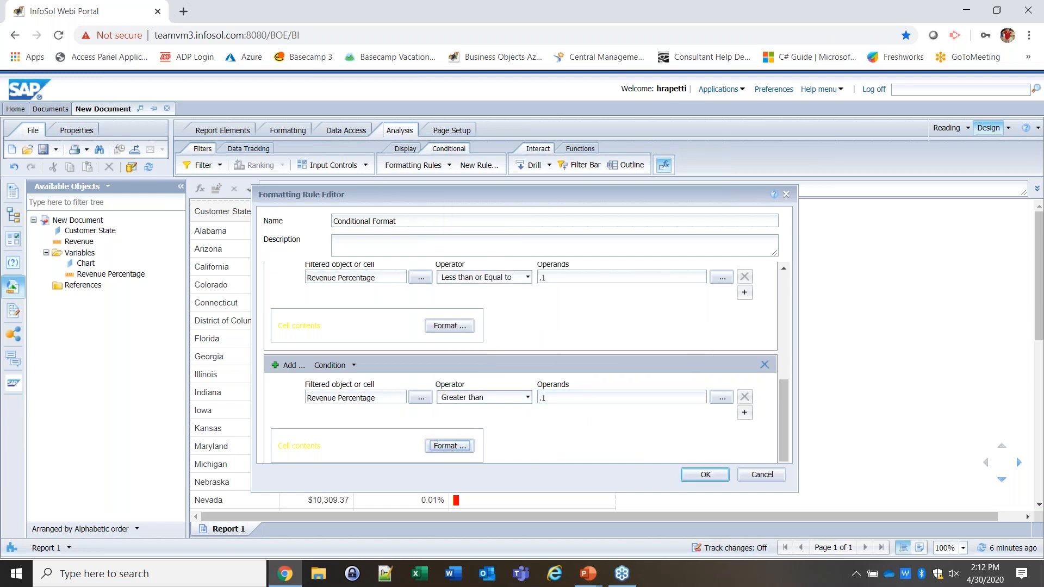
Step: Set the fourth condition's text color to bright green and apply the updated formatting rule
{"action": "left_click", "coordinate": [449, 446]}
{"action": "left_click", "coordinate": [315, 213]}
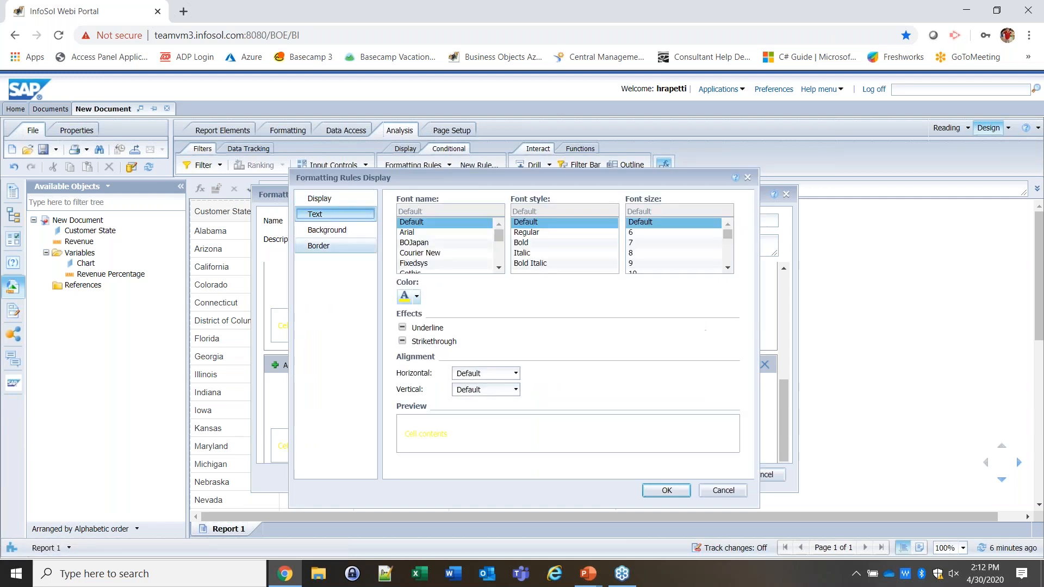
{"action": "left_click", "coordinate": [416, 296]}
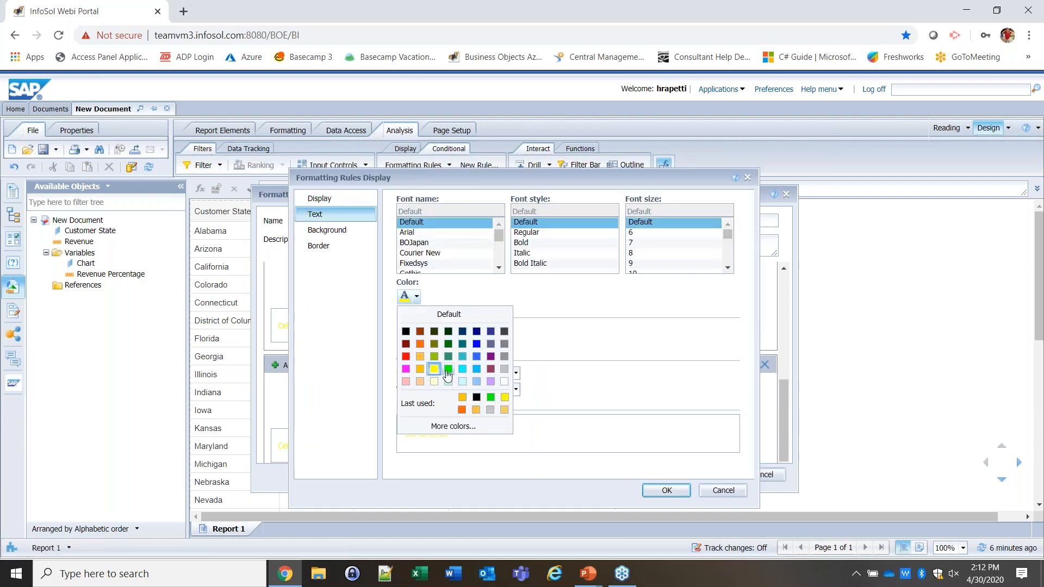
{"action": "left_click", "coordinate": [447, 370]}
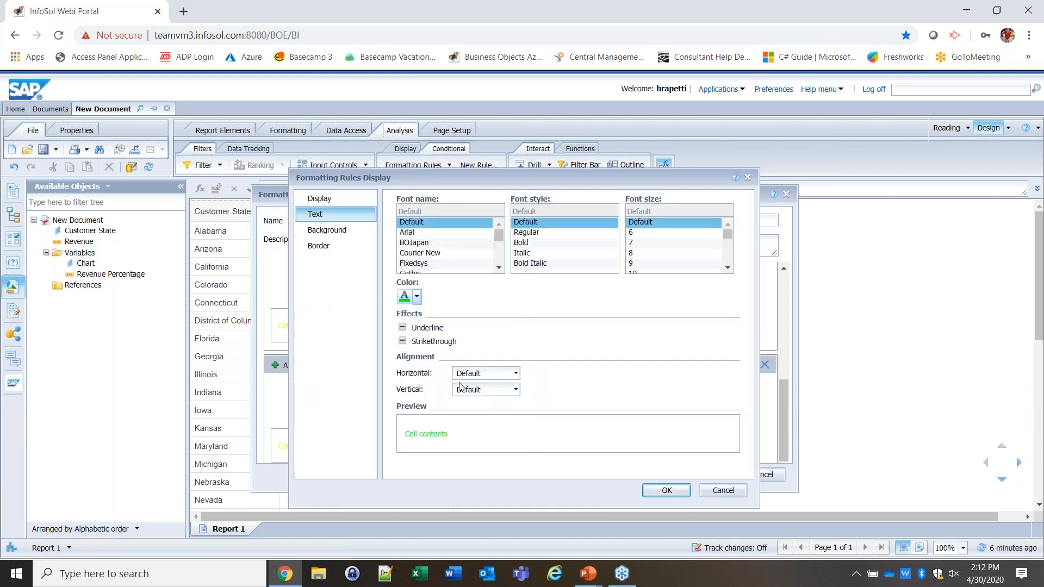
{"action": "left_click", "coordinate": [666, 490]}
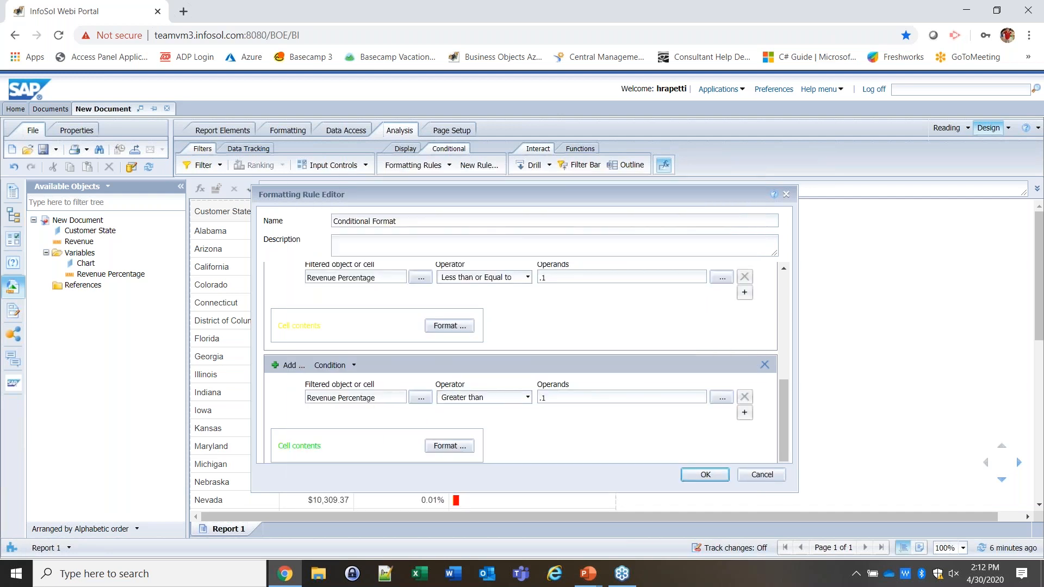
{"action": "left_click", "coordinate": [700, 474]}
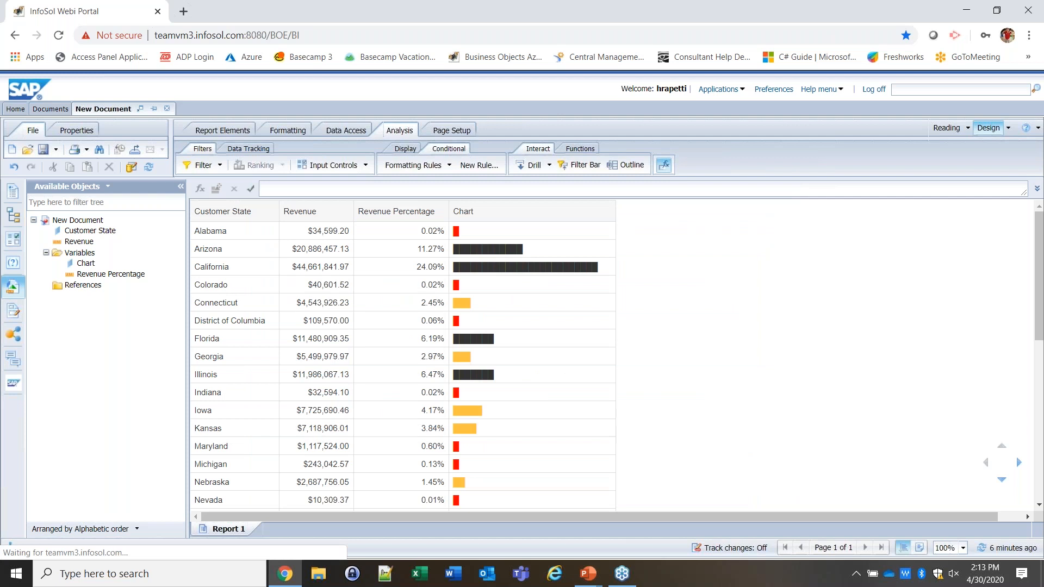
Step: Review the bar colors in the Chart column across all customer states in the report table
{"action": "scroll", "coordinate": [236, 462], "scroll_direction": "down", "scroll_amount": 3}
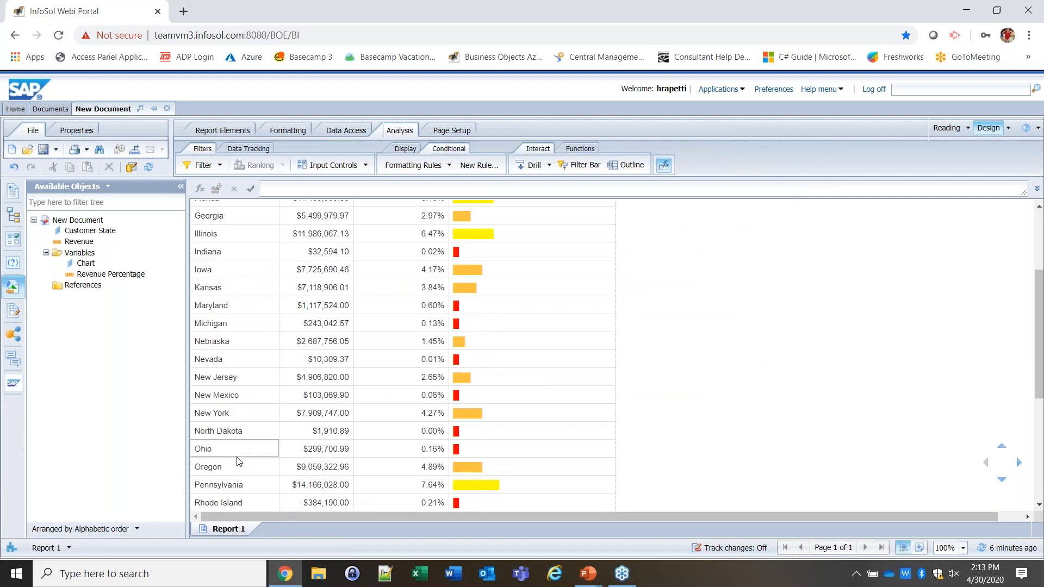
{"action": "scroll", "coordinate": [236, 462], "scroll_direction": "down", "scroll_amount": 4}
{"action": "scroll", "coordinate": [239, 461], "scroll_direction": "up", "scroll_amount": 7}
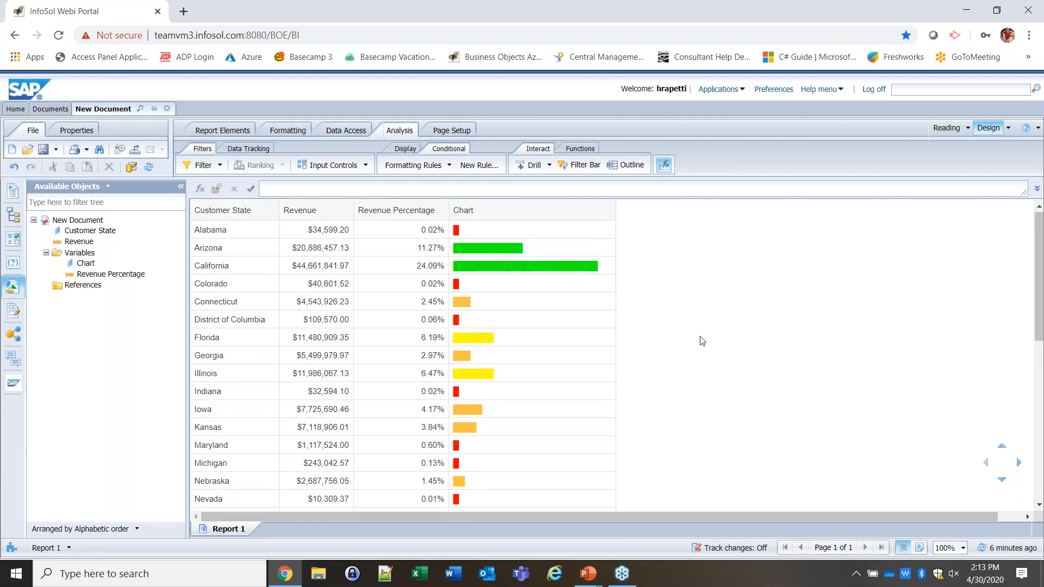
{"action": "scroll", "coordinate": [699, 343], "scroll_direction": "down", "scroll_amount": 5}
{"action": "scroll", "coordinate": [591, 419], "scroll_direction": "up", "scroll_amount": 5}
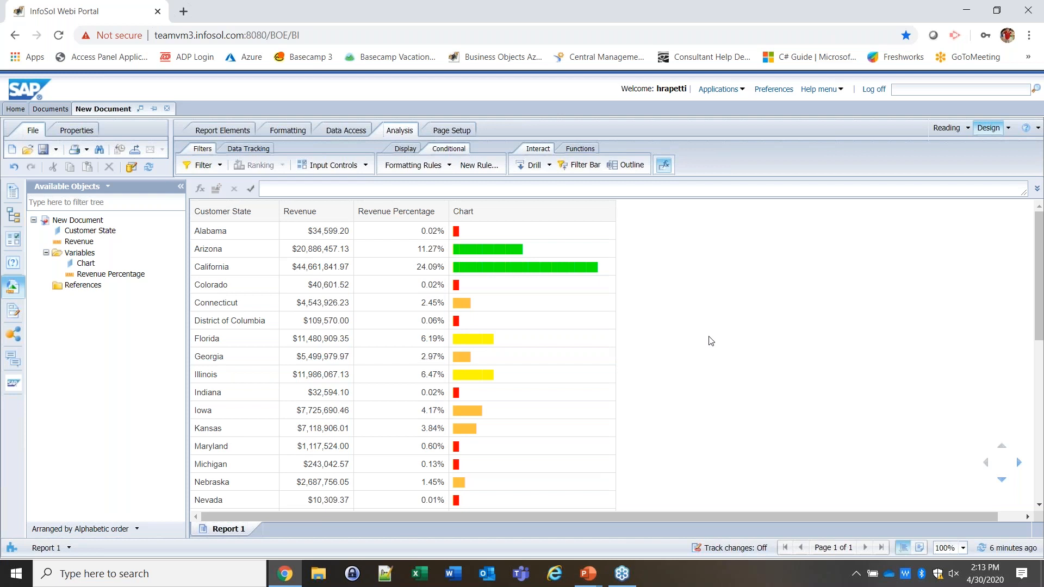
{"action": "left_click", "coordinate": [1032, 31]}
Step: Examine the Chart variable's formula and close its definition without changes
{"action": "double_click", "coordinate": [85, 262]}
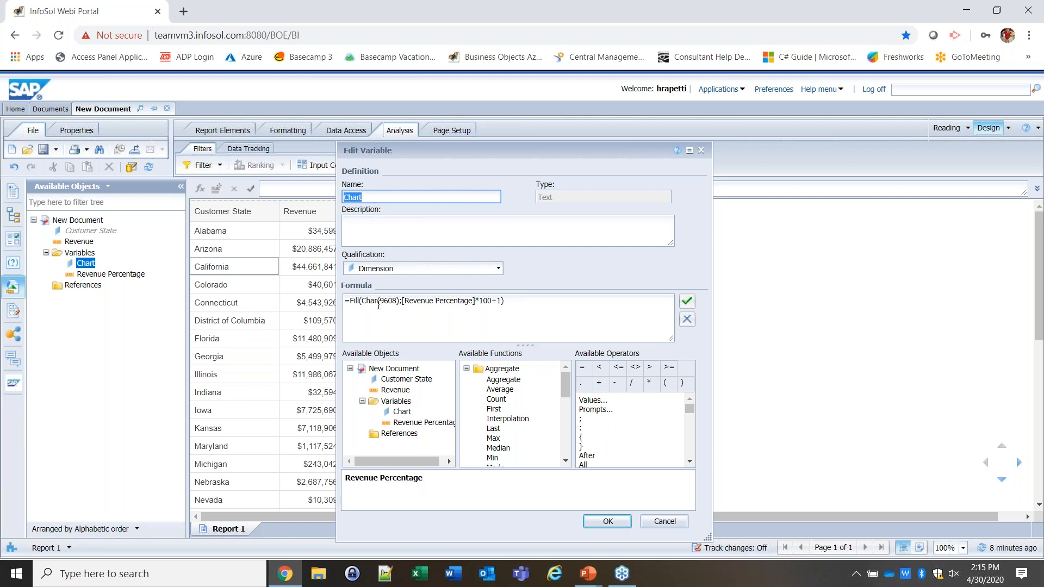
{"action": "left_click", "coordinate": [664, 522]}
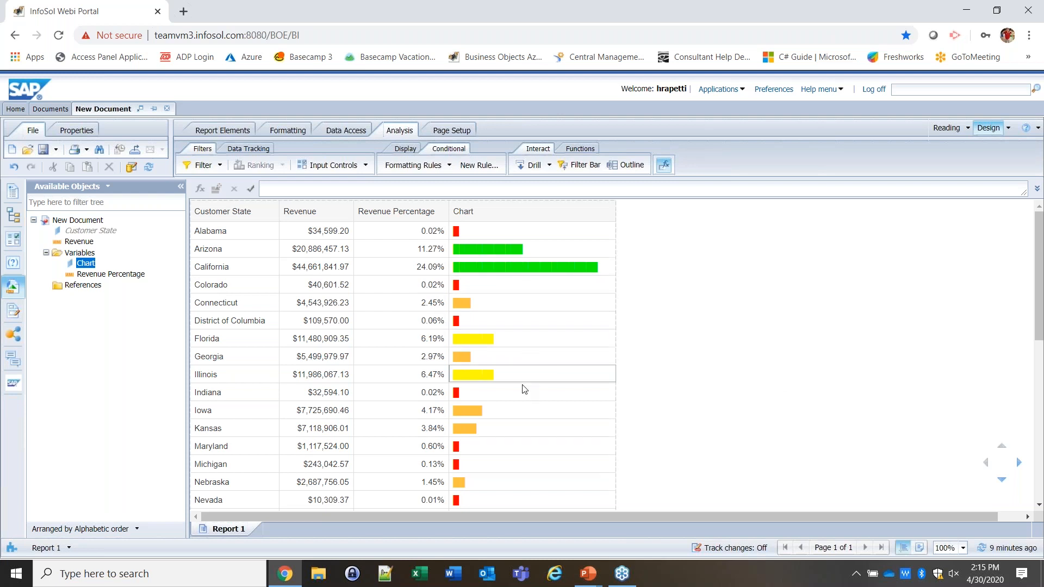
{"action": "left_click", "coordinate": [787, 287]}
Step: Copy the Chart variable's complete formula from its definition and close the variable without changes
{"action": "double_click", "coordinate": [83, 263]}
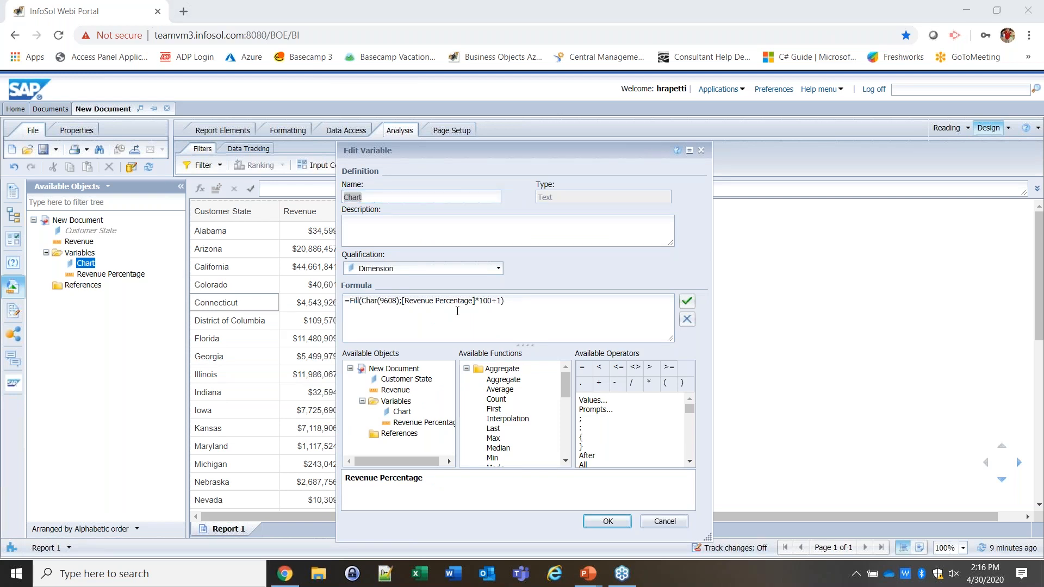
{"action": "left_click_drag", "start_coordinate": [344, 300], "coordinate": [520, 301]}
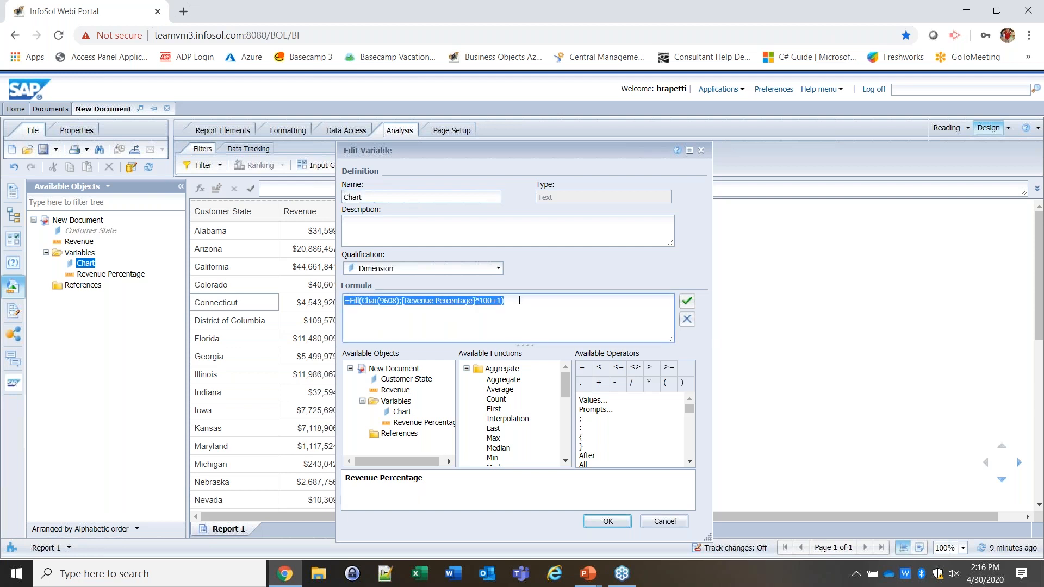
{"action": "right_click", "coordinate": [490, 301]}
{"action": "left_click", "coordinate": [517, 334]}
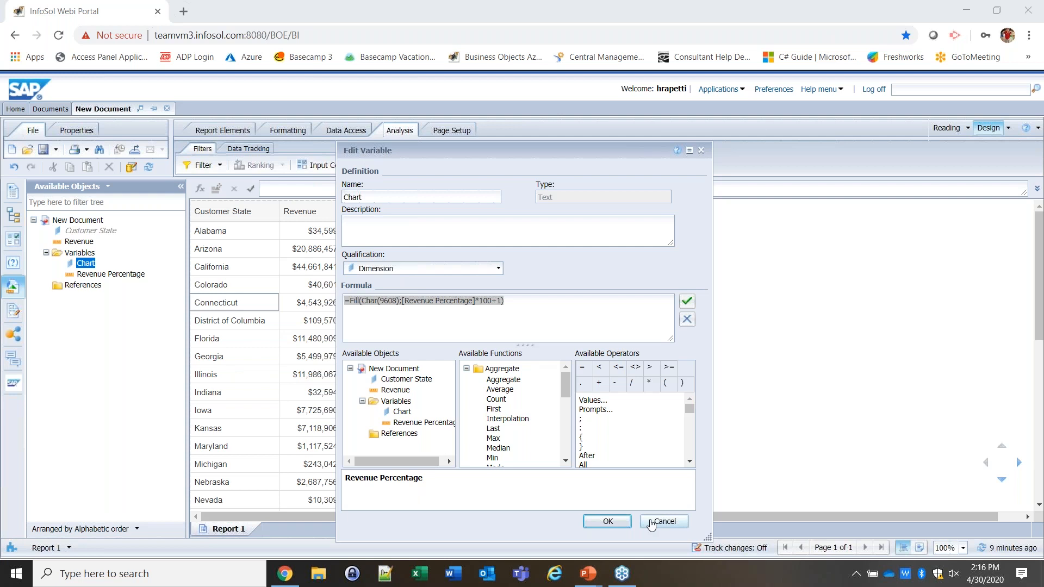
{"action": "left_click", "coordinate": [651, 525]}
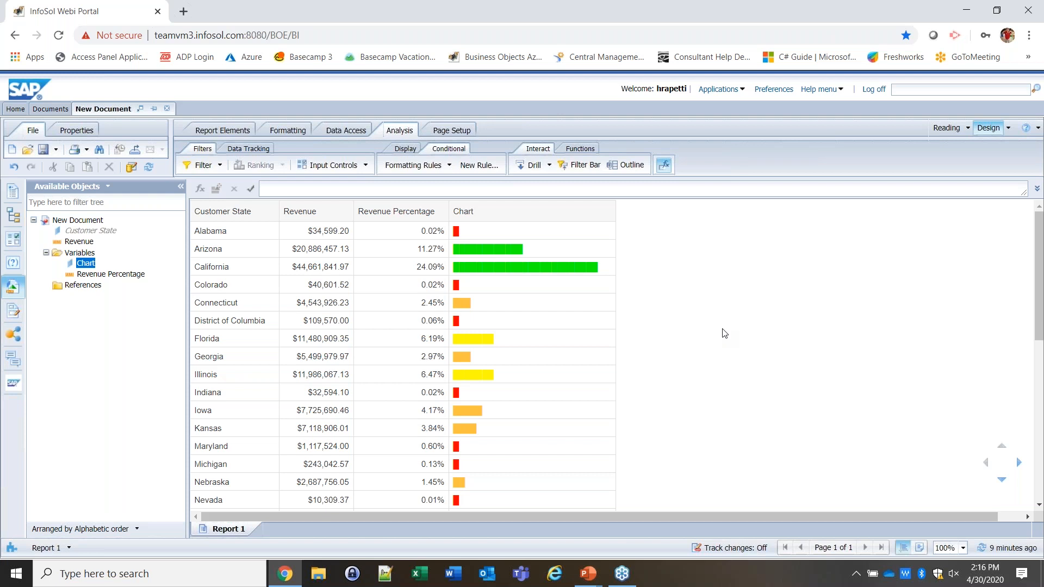
{"action": "key", "text": "alt+Tab"}
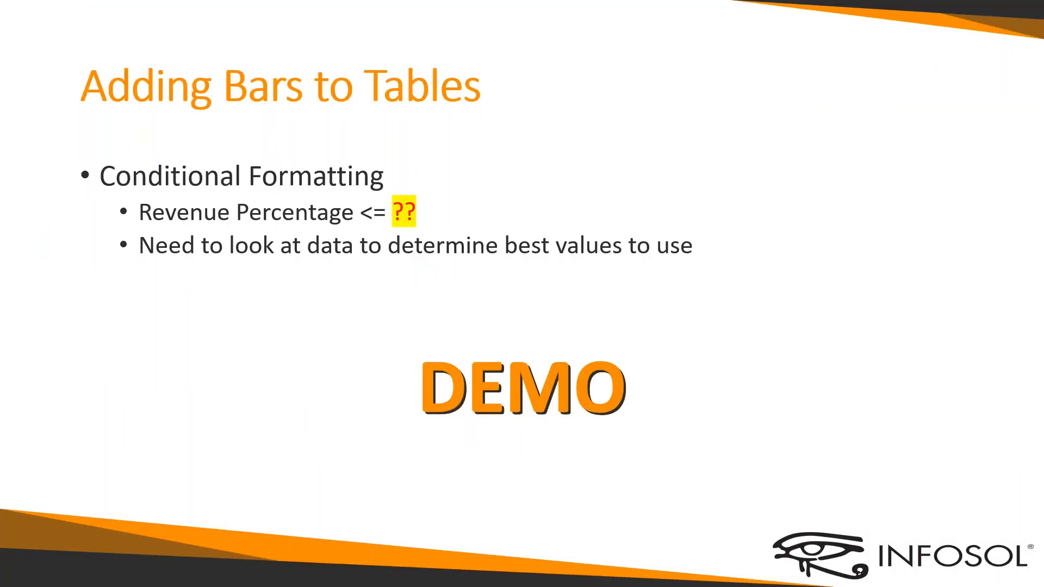
{"action": "left_click", "coordinate": [562, 171]}
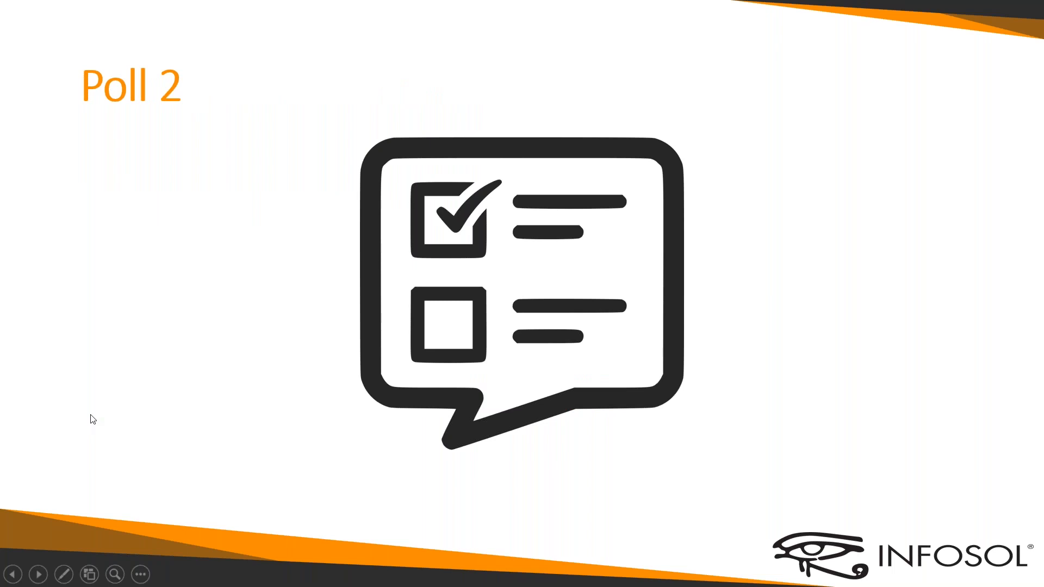
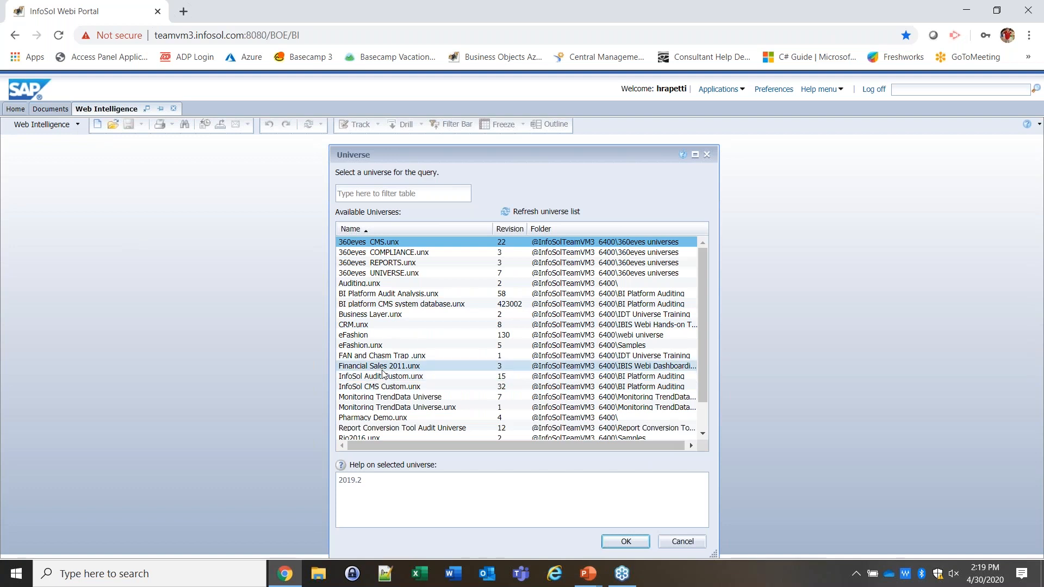
Step: Build a query on the Financial Sales 2011 universe with Customer State and Revenue as result objects, and run it
{"action": "left_click", "coordinate": [626, 542]}
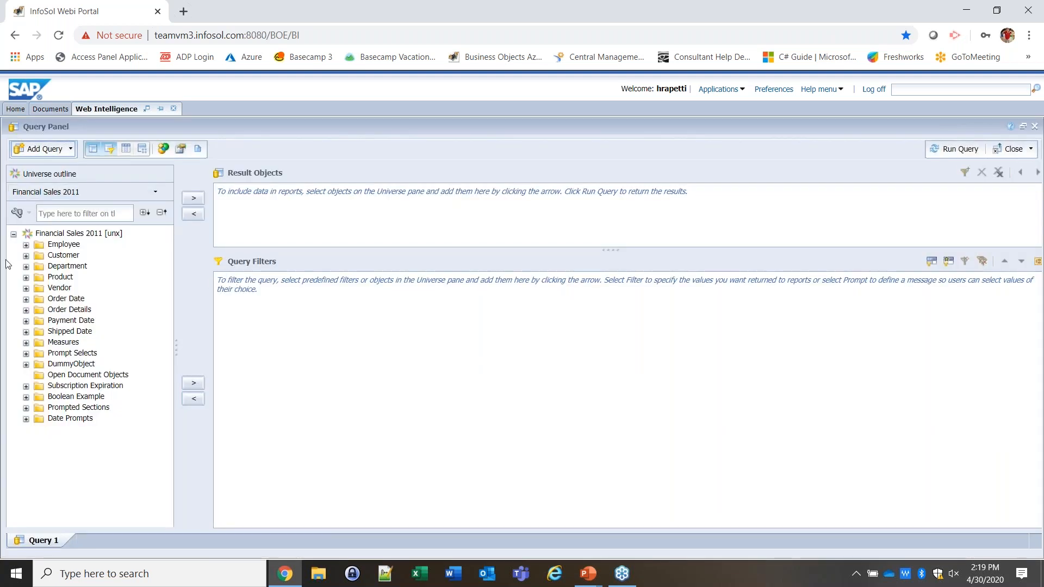
{"action": "left_click", "coordinate": [25, 255]}
{"action": "left_click", "coordinate": [68, 266]}
{"action": "double_click", "coordinate": [100, 269]}
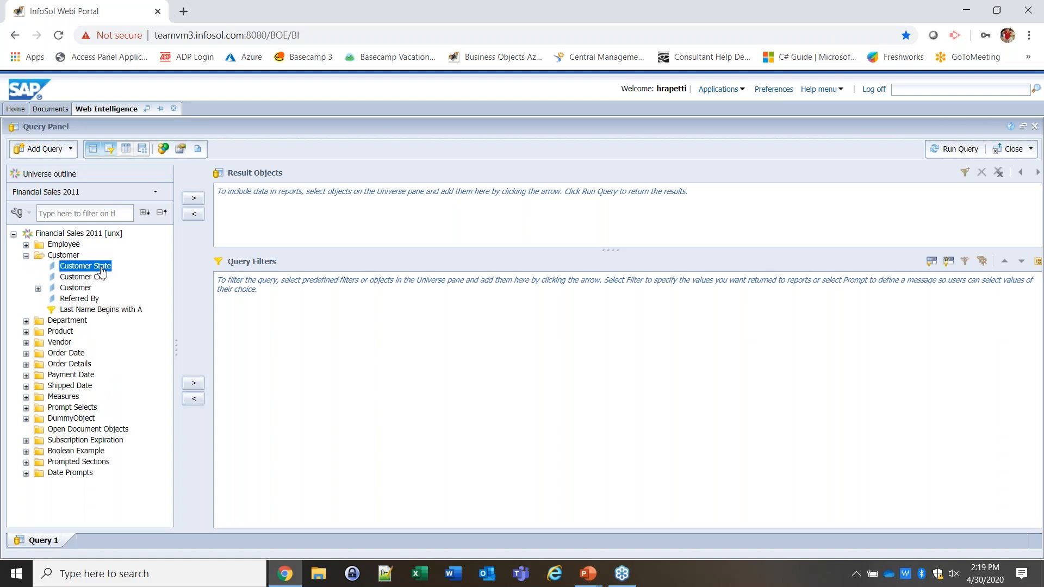
{"action": "left_click", "coordinate": [26, 397]}
{"action": "double_click", "coordinate": [74, 451]}
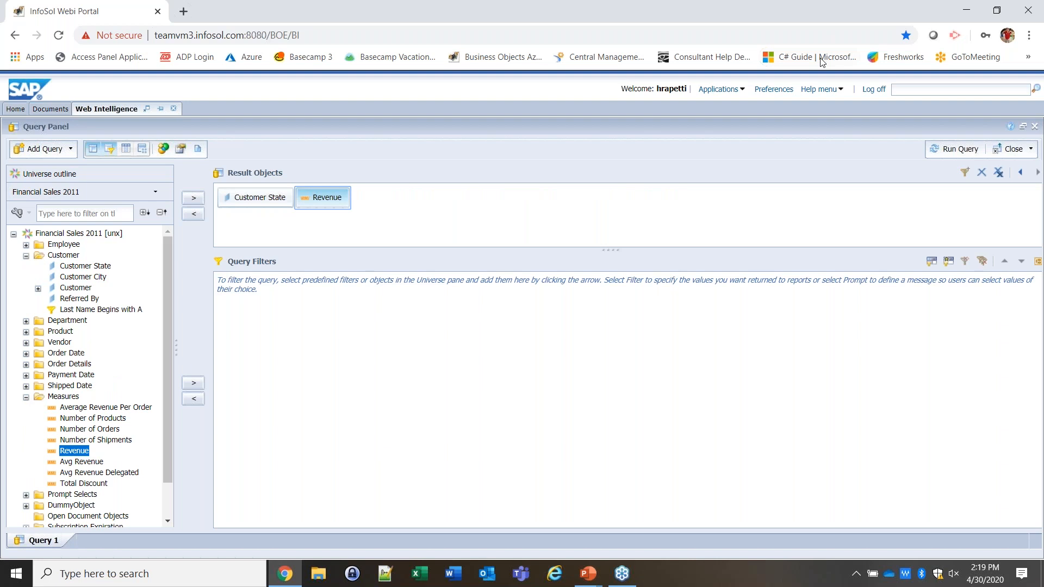
{"action": "left_click", "coordinate": [838, 31]}
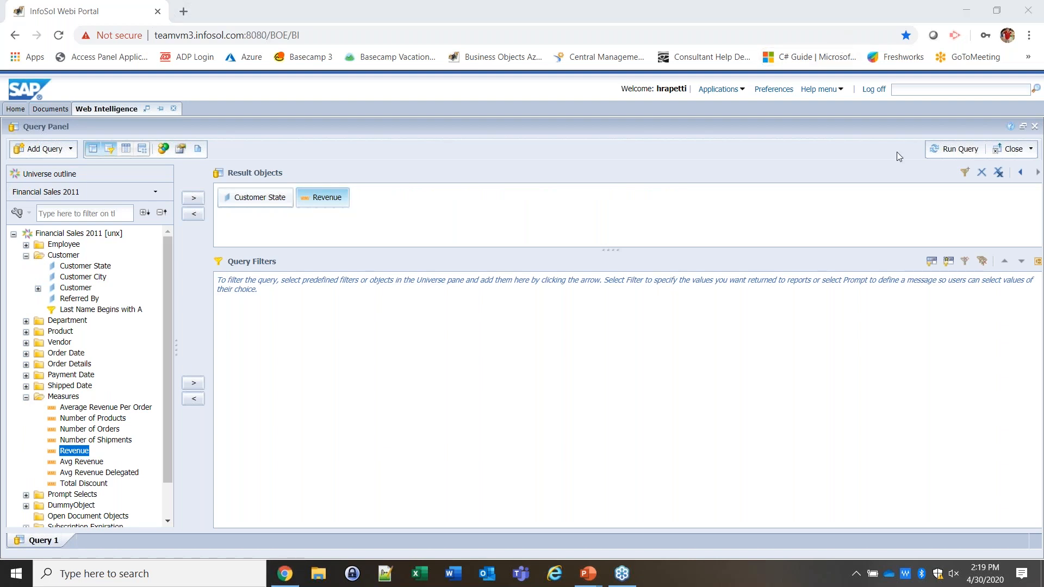
{"action": "left_click", "coordinate": [950, 156]}
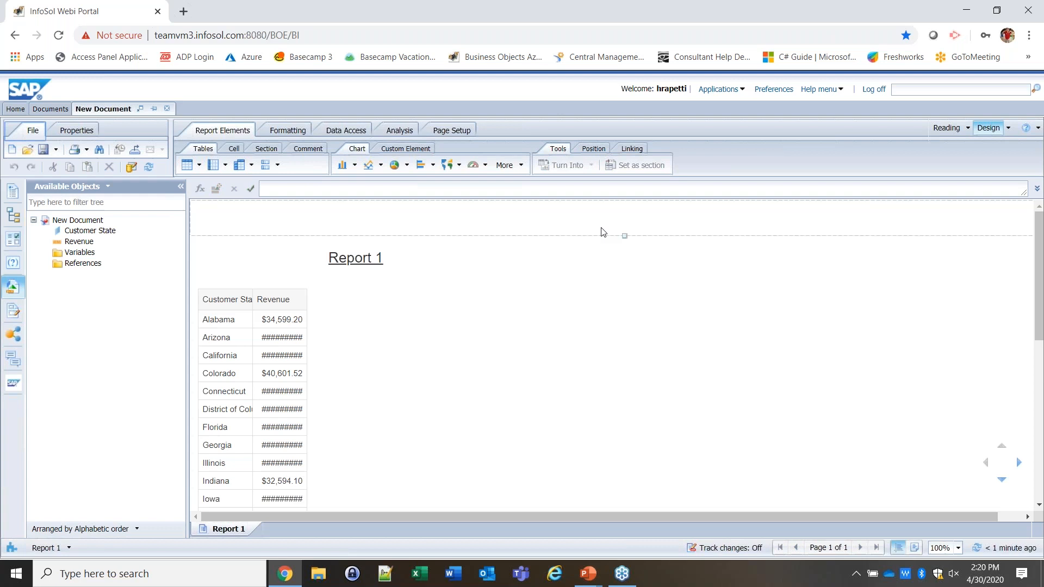
Step: Move the report title to the upper-left corner of the report and place the table directly beneath it
{"action": "left_click", "coordinate": [403, 267]}
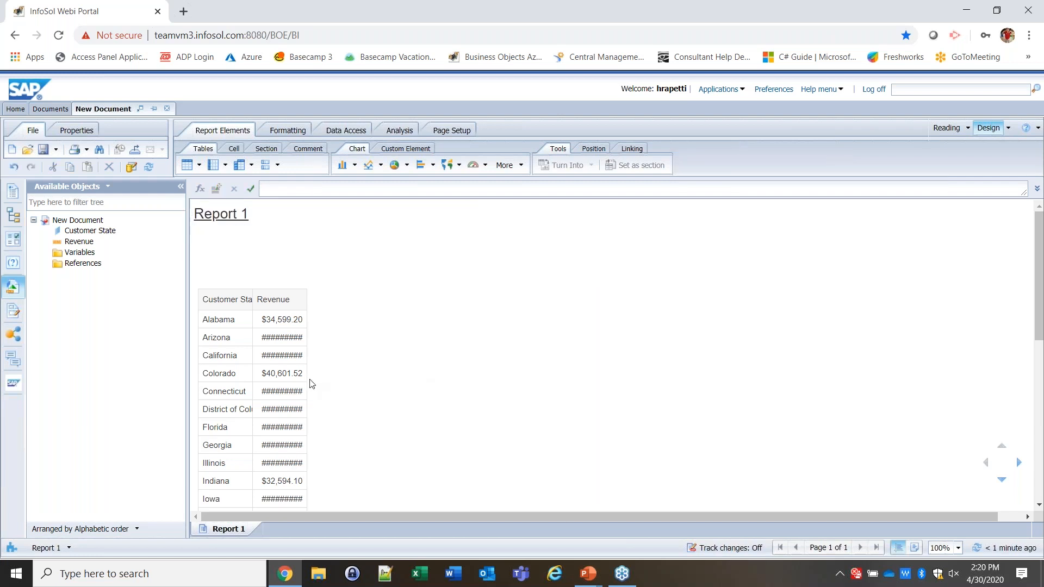
{"action": "left_click_drag", "start_coordinate": [308, 395], "coordinate": [277, 326]}
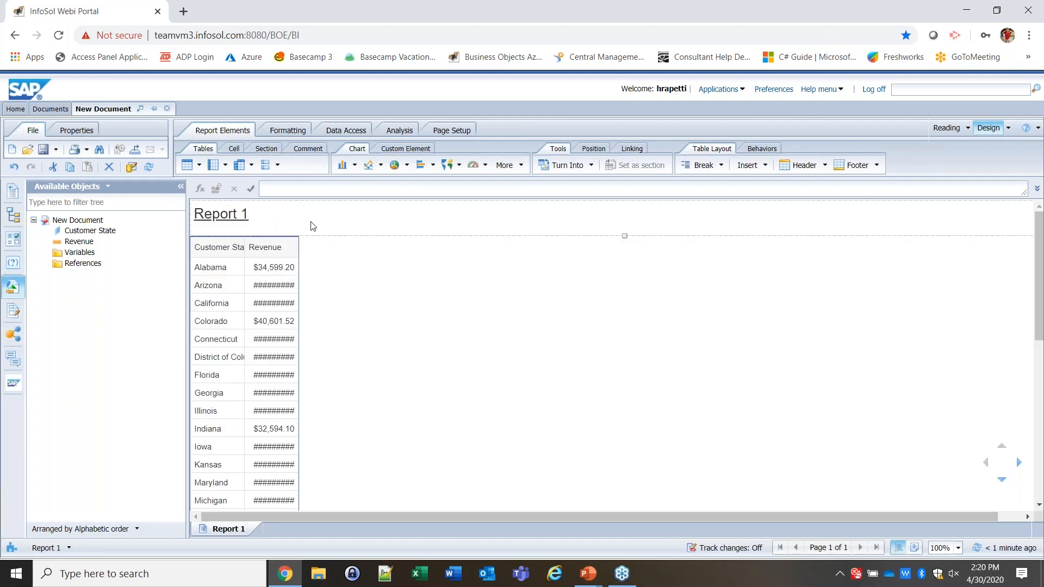
Step: Autofit the widths of the table's Customer State and Revenue columns to their contents
{"action": "left_click", "coordinate": [212, 267]}
{"action": "right_click", "coordinate": [265, 268]}
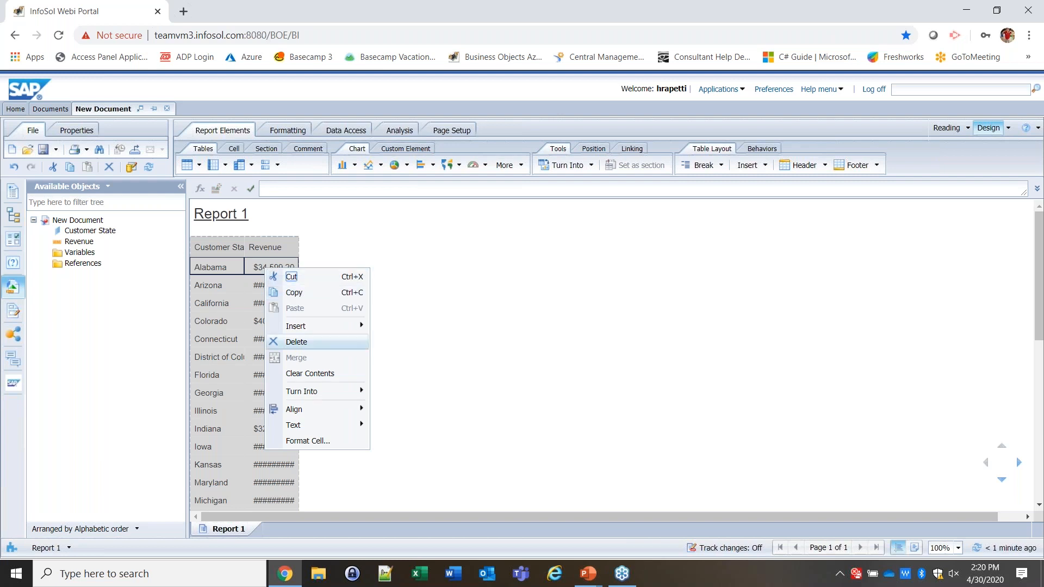
{"action": "left_click", "coordinate": [307, 441]}
{"action": "left_click", "coordinate": [422, 256]}
{"action": "left_click", "coordinate": [603, 466]}
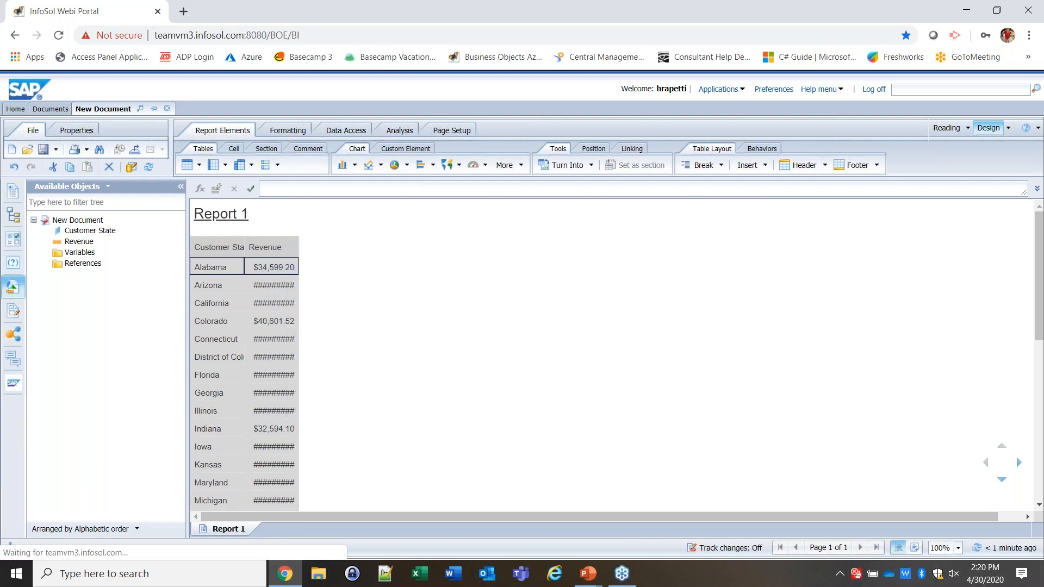
{"action": "left_click", "coordinate": [592, 402]}
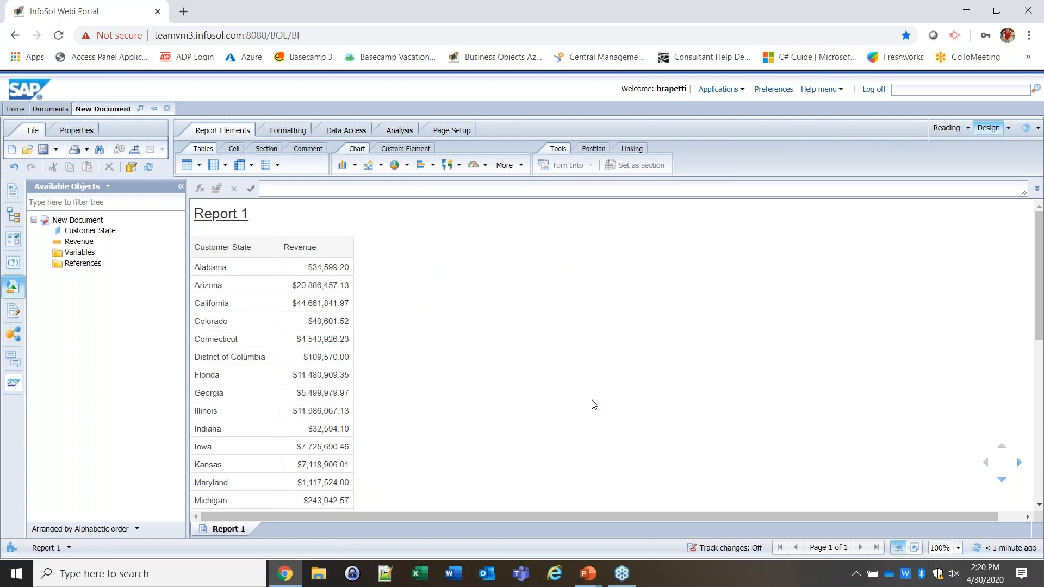
Step: Sort the table's Revenue column in descending order
{"action": "left_click", "coordinate": [327, 321]}
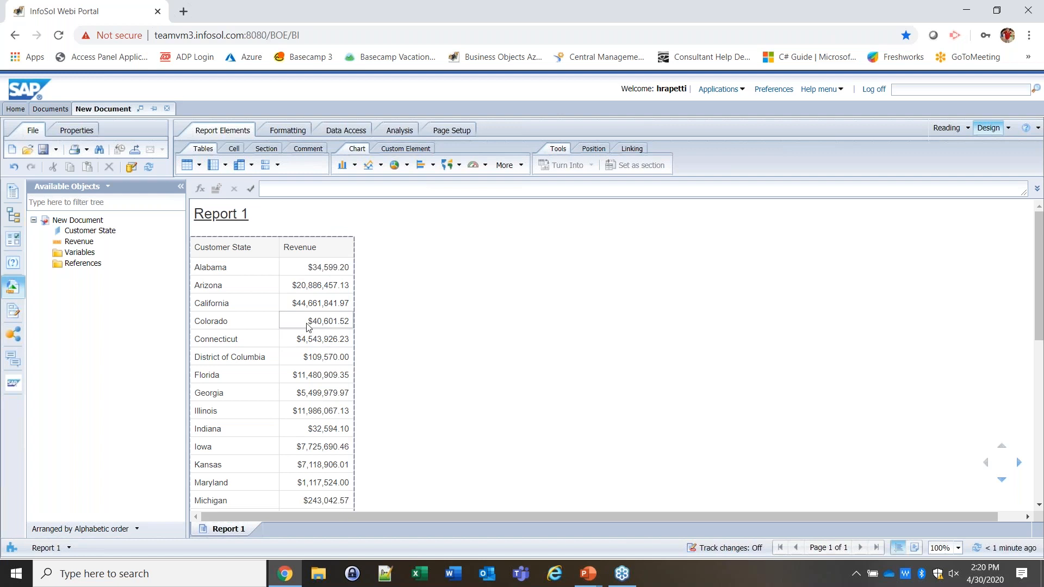
{"action": "left_click", "coordinate": [377, 137]}
{"action": "left_click", "coordinate": [518, 165]}
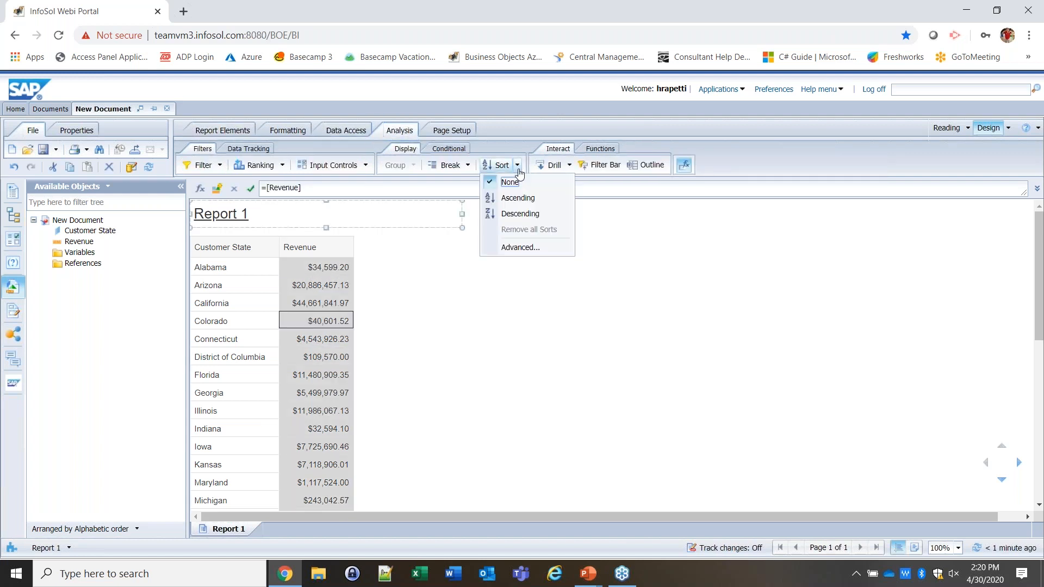
{"action": "left_click", "coordinate": [519, 213]}
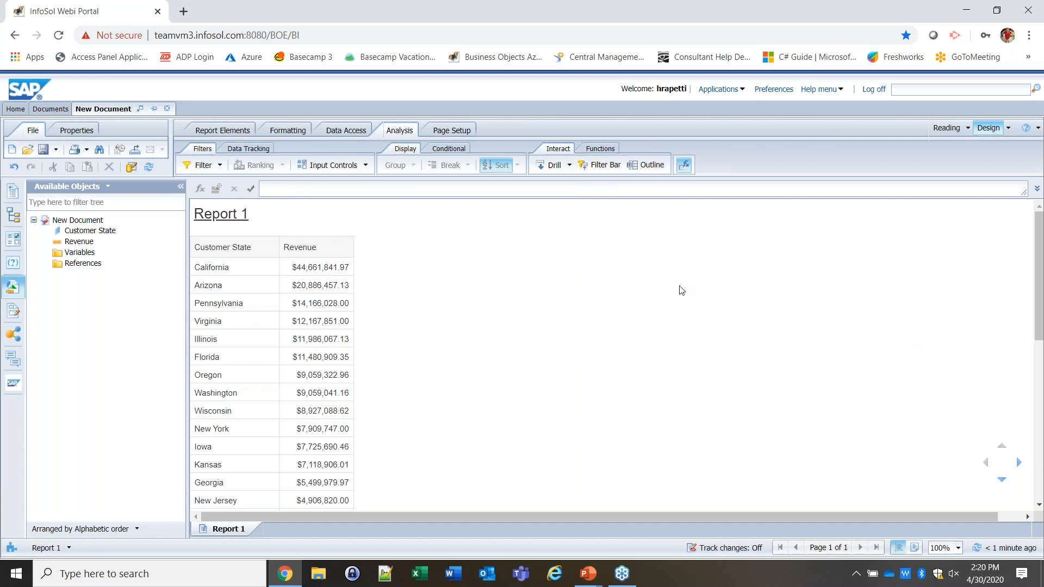
Step: Create a dimension variable named Top Percent with the empty-string formula =""
{"action": "left_click", "coordinate": [346, 130]}
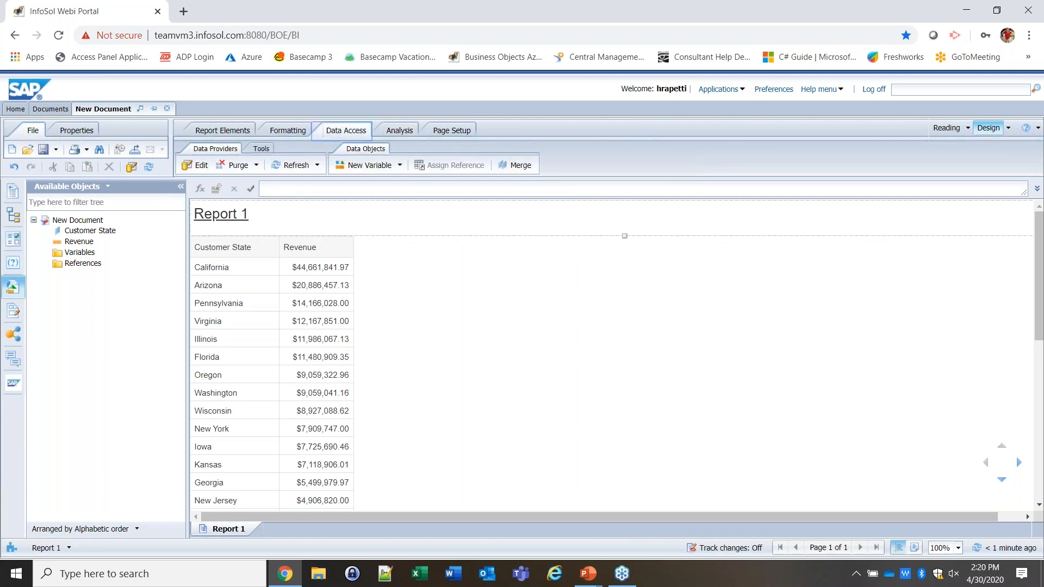
{"action": "left_click", "coordinate": [365, 165]}
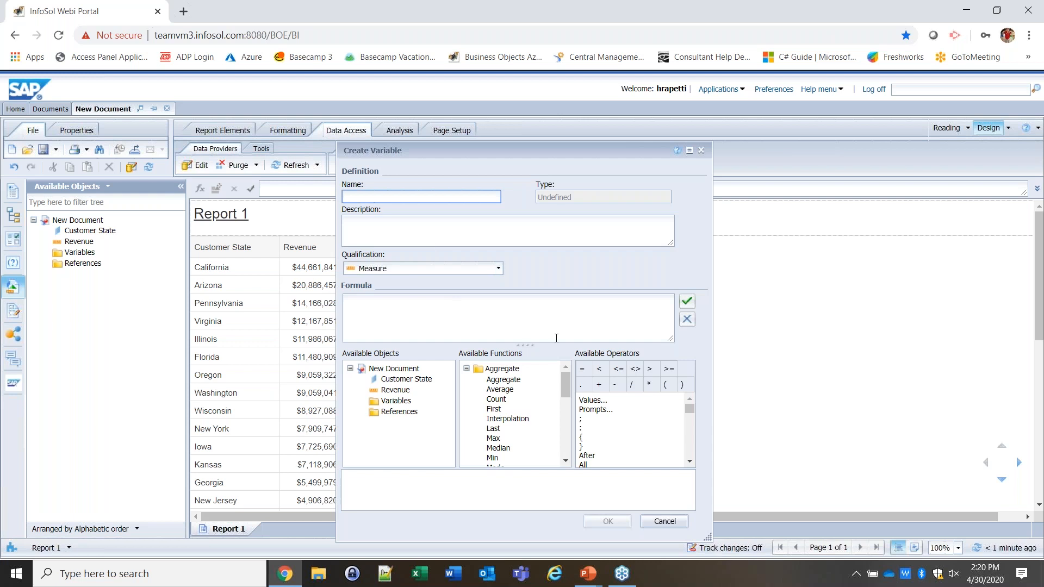
{"action": "type", "text": "Top Percent"}
{"action": "left_click", "coordinate": [498, 268]}
{"action": "left_click", "coordinate": [482, 280]}
{"action": "left_click", "coordinate": [454, 307]}
{"action": "type", "text": "="}
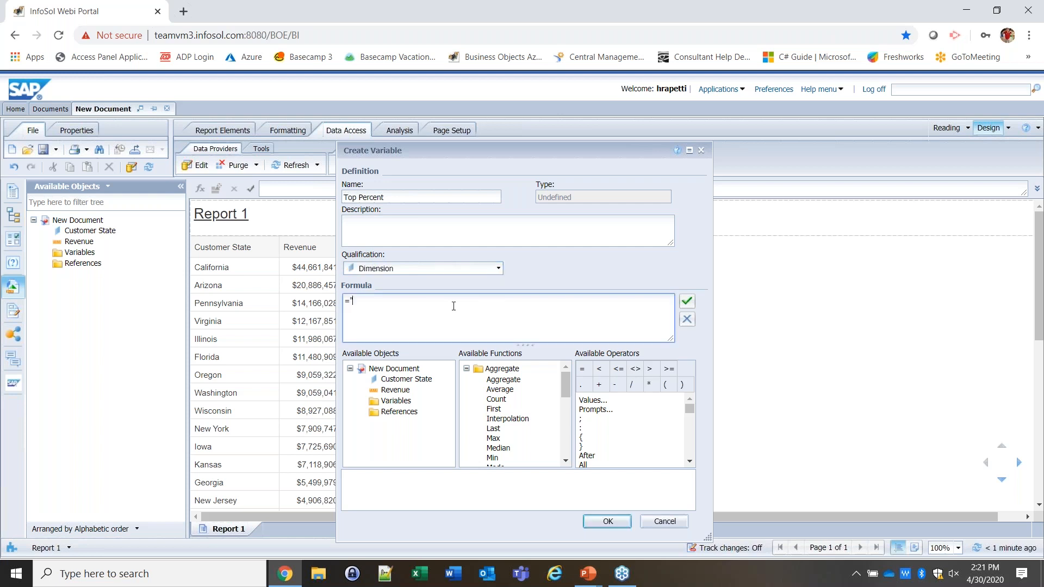
{"action": "type", "text": "\"\""}
{"action": "left_click", "coordinate": [605, 522]}
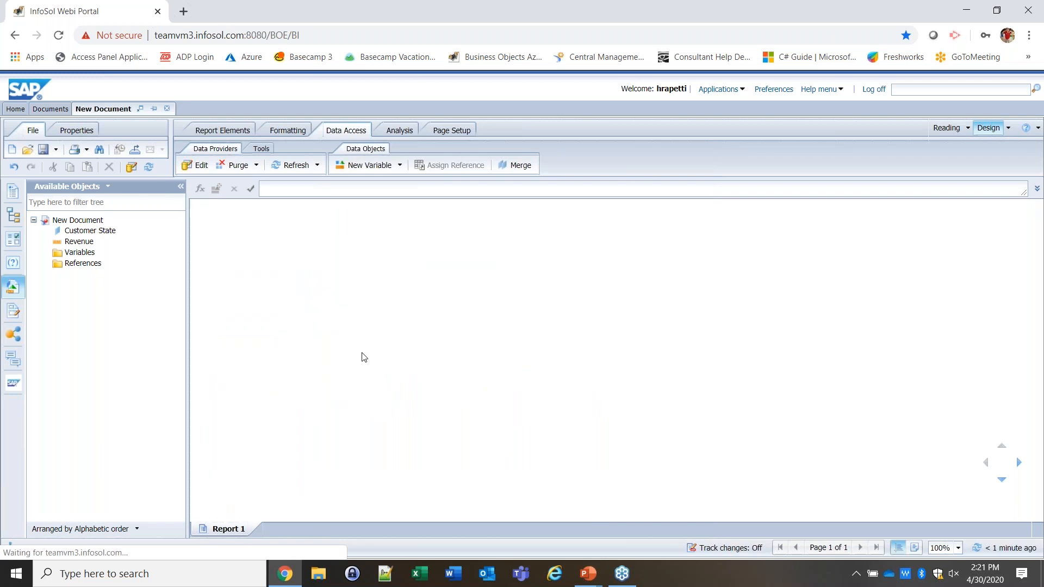
Step: Start a new variable named Header and set its qualification to Dimension
{"action": "left_click", "coordinate": [368, 166]}
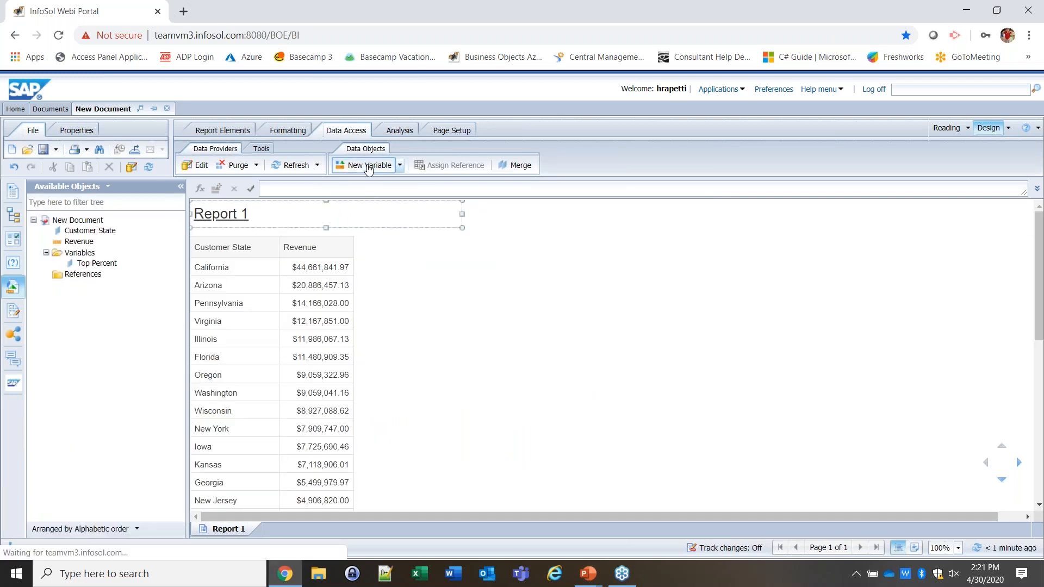
{"action": "type", "text": "Header"}
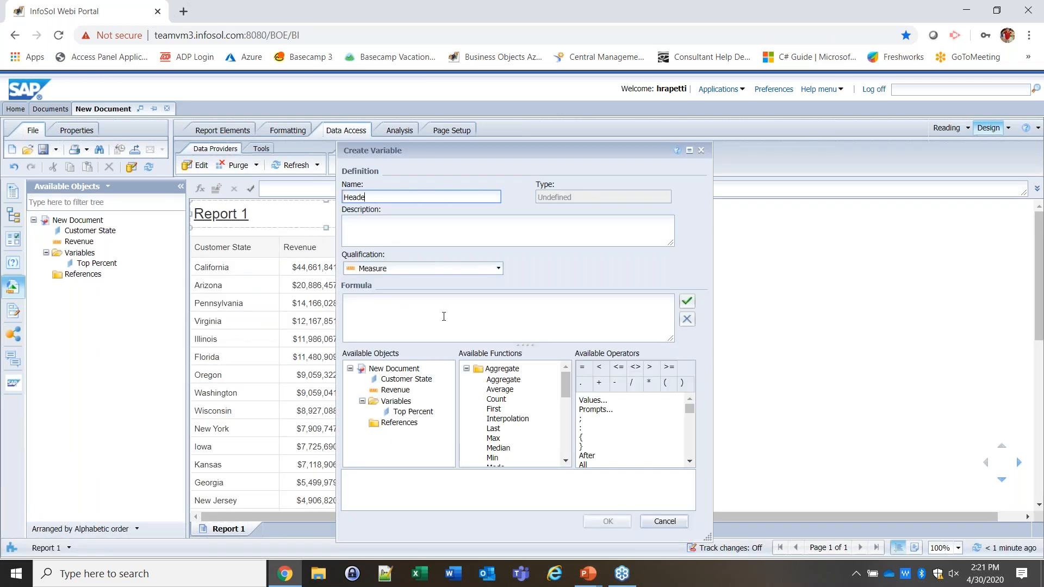
{"action": "left_click", "coordinate": [499, 268]}
{"action": "left_click", "coordinate": [472, 283]}
{"action": "left_click", "coordinate": [477, 305]}
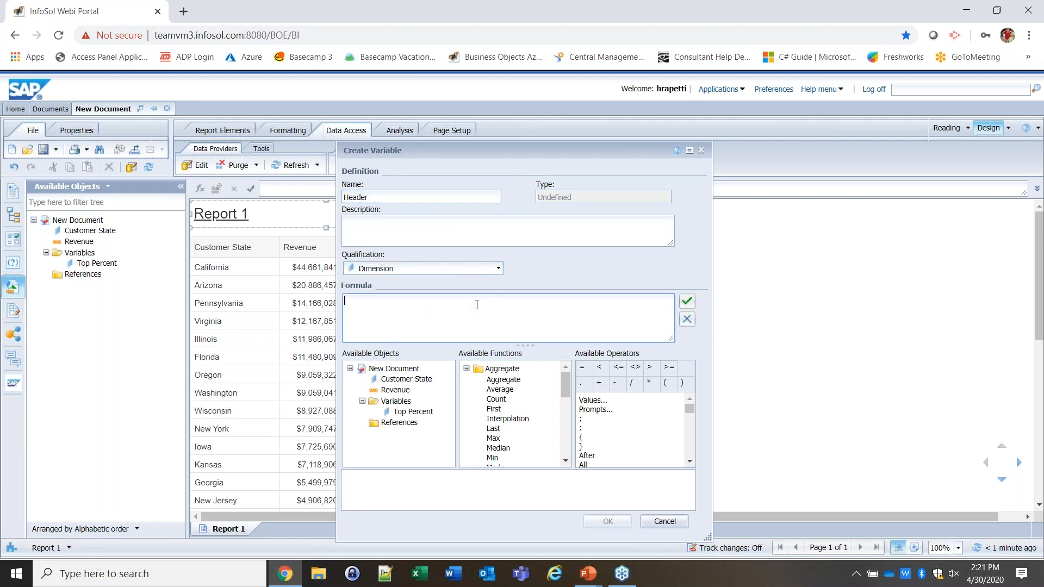
Step: Enter the first part of the Header formula: ="Top "+(if [Top Percent]="" then "100%" else [Top Percent])
{"action": "type", "text": "=\"Top"}
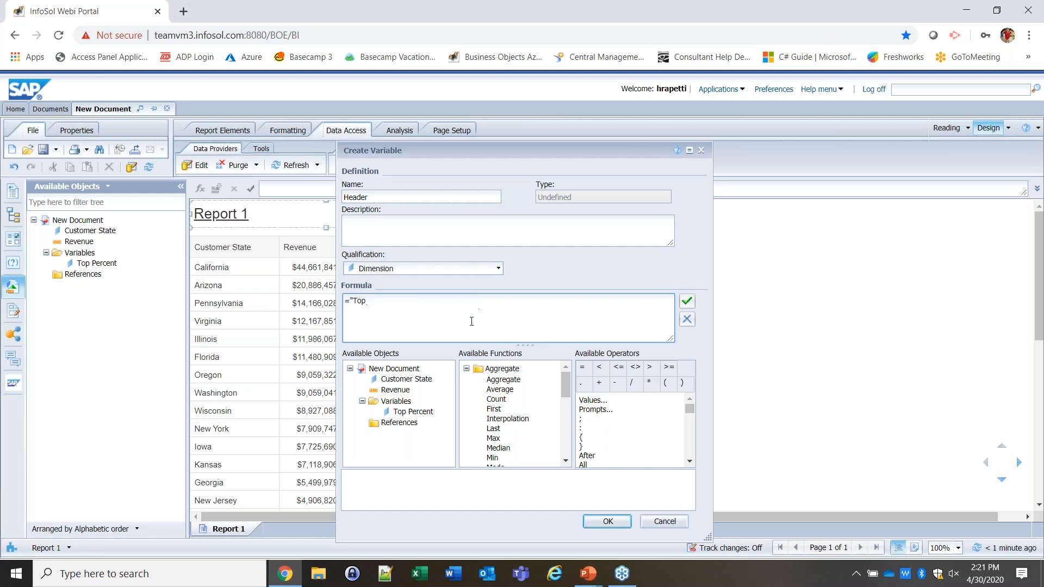
{"action": "type", "text": " \""}
{"action": "type", "text": "+"}
{"action": "type", "text": "(if"}
{"action": "double_click", "coordinate": [413, 411]}
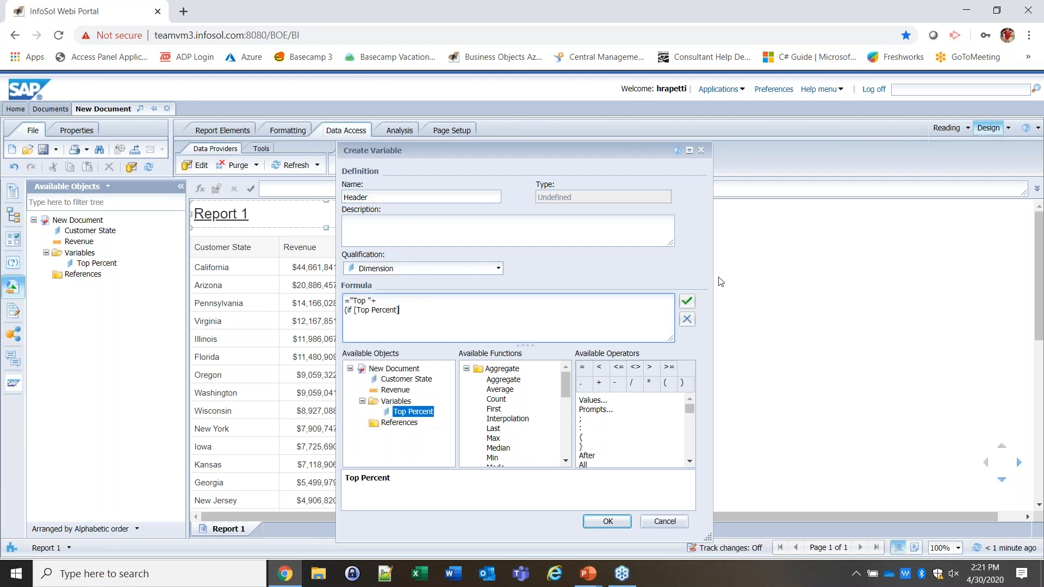
{"action": "type", "text": "=\"\" then \"100%\" else"}
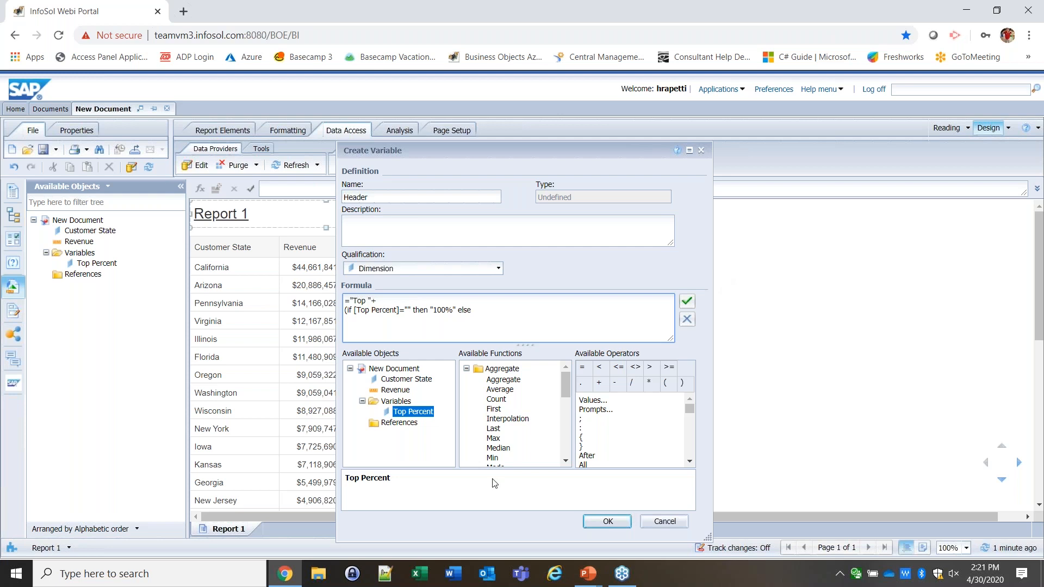
{"action": "double_click", "coordinate": [414, 412]}
{"action": "type", "text": ") "}
Step: Append +" by Revenue" to the Header formula, validate it and create the variable
{"action": "type", "text": "\" by"}
{"action": "type", "text": " Revenue"}
{"action": "left_click_drag", "start_coordinate": [344, 320], "coordinate": [348, 320]}
{"action": "type", "text": "+"}
{"action": "left_click", "coordinate": [688, 303]}
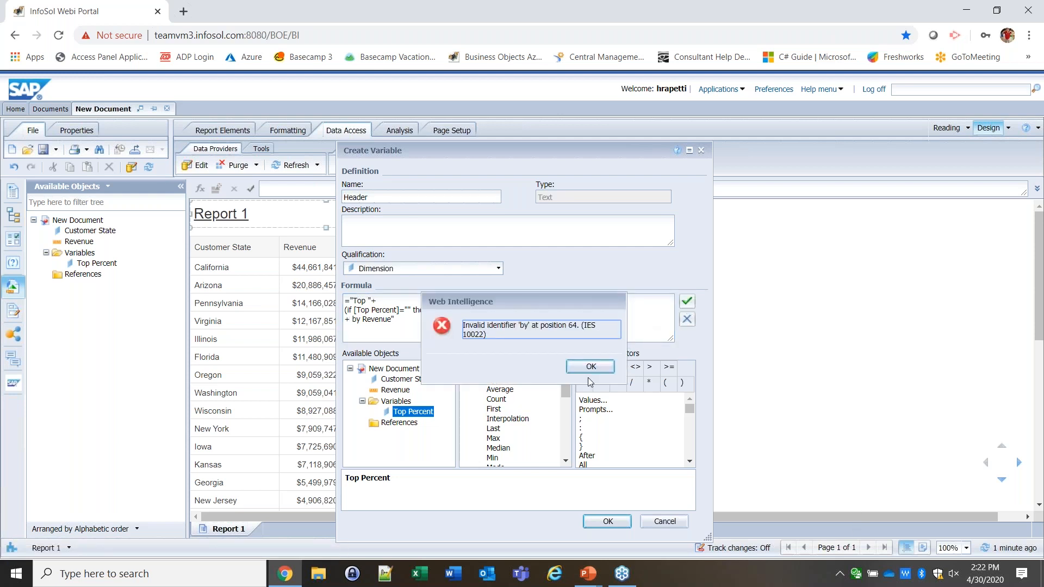
{"action": "left_click", "coordinate": [590, 367]}
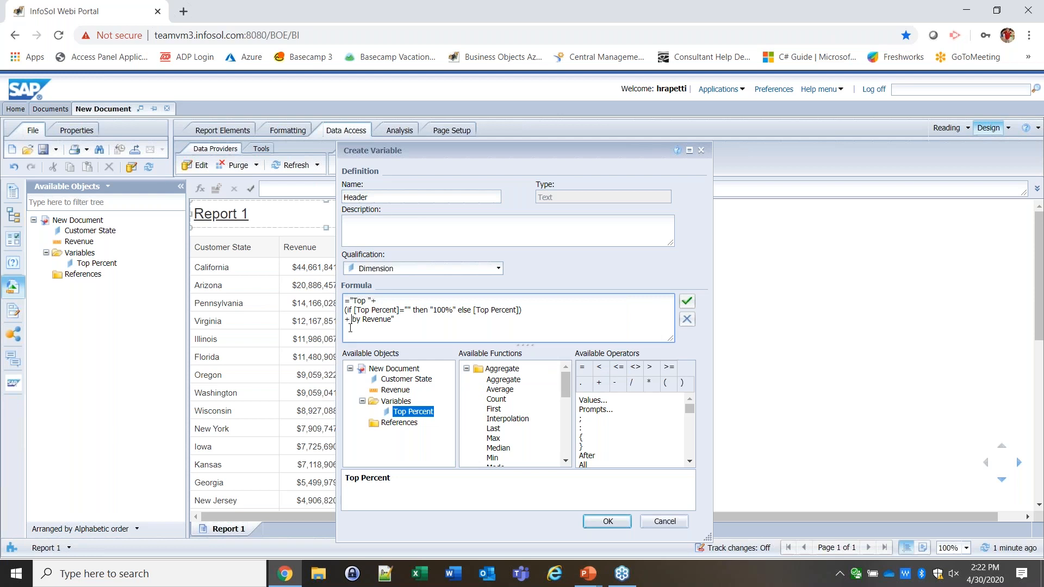
{"action": "type", "text": "\""}
{"action": "left_click", "coordinate": [686, 301]}
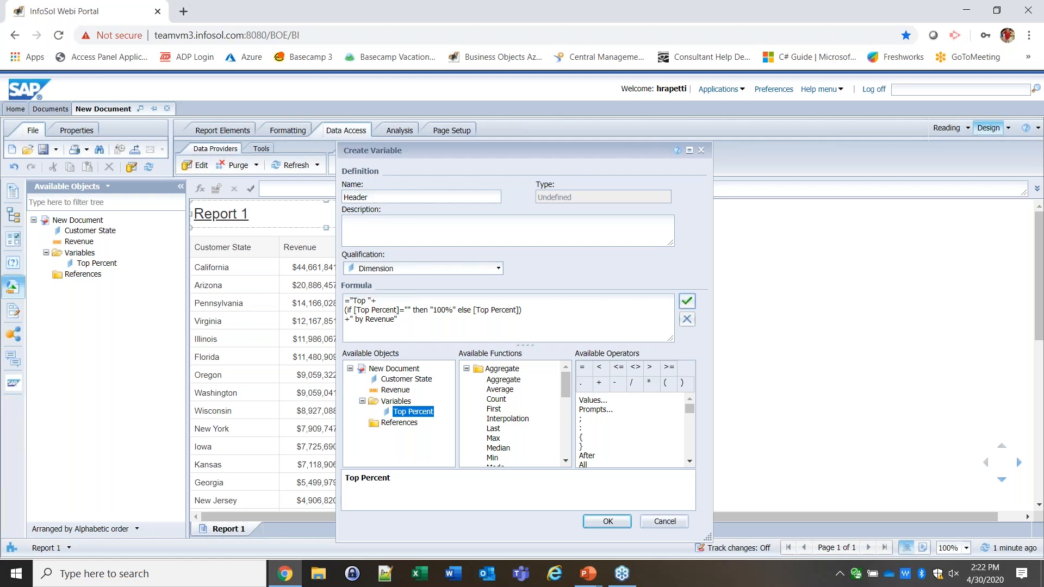
{"action": "left_click", "coordinate": [590, 366]}
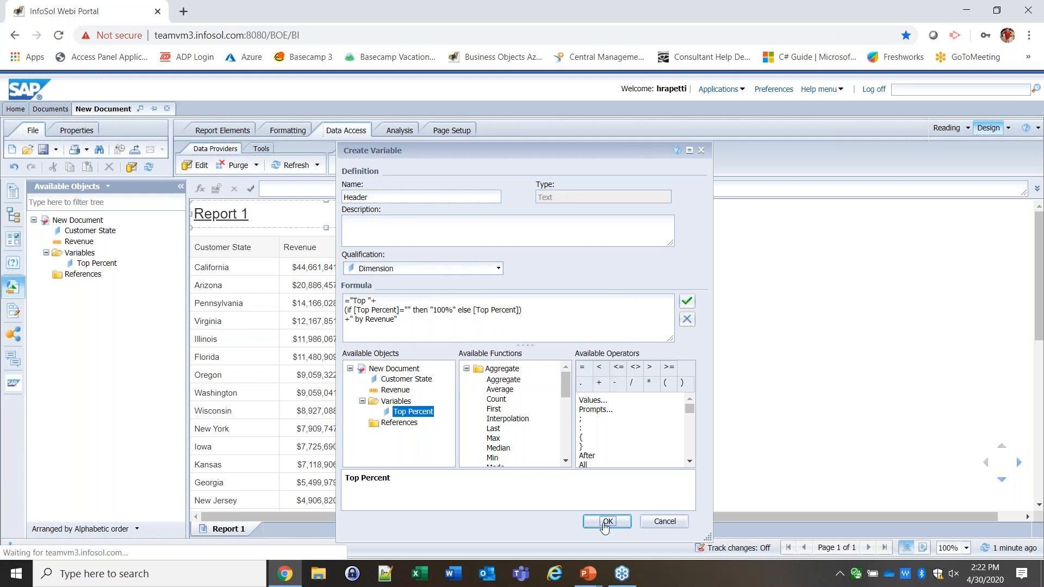
{"action": "left_click", "coordinate": [607, 522]}
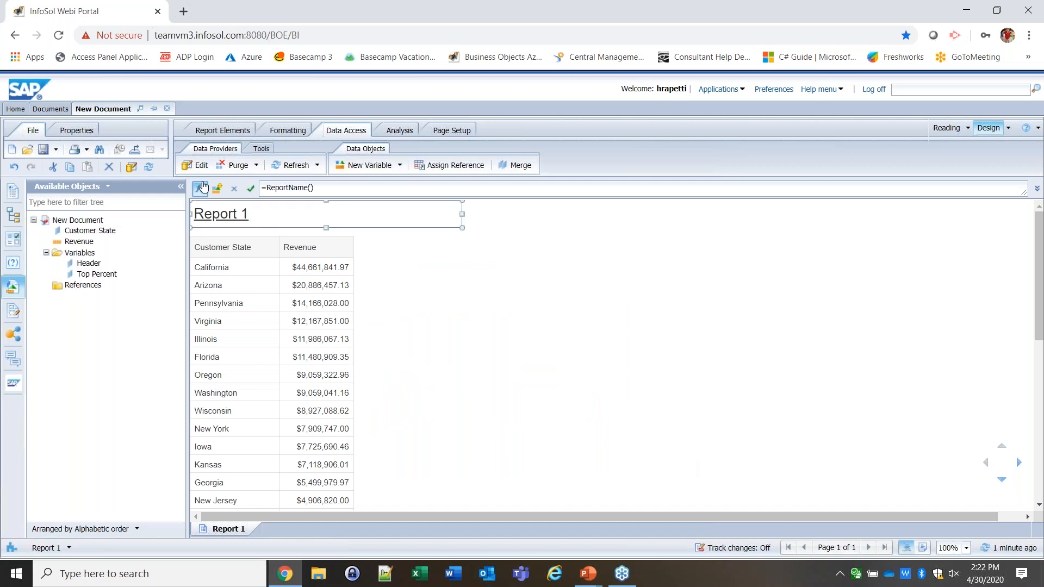
Step: Replace the report title's ReportName() formula with =[Header]
{"action": "left_click", "coordinate": [201, 188]}
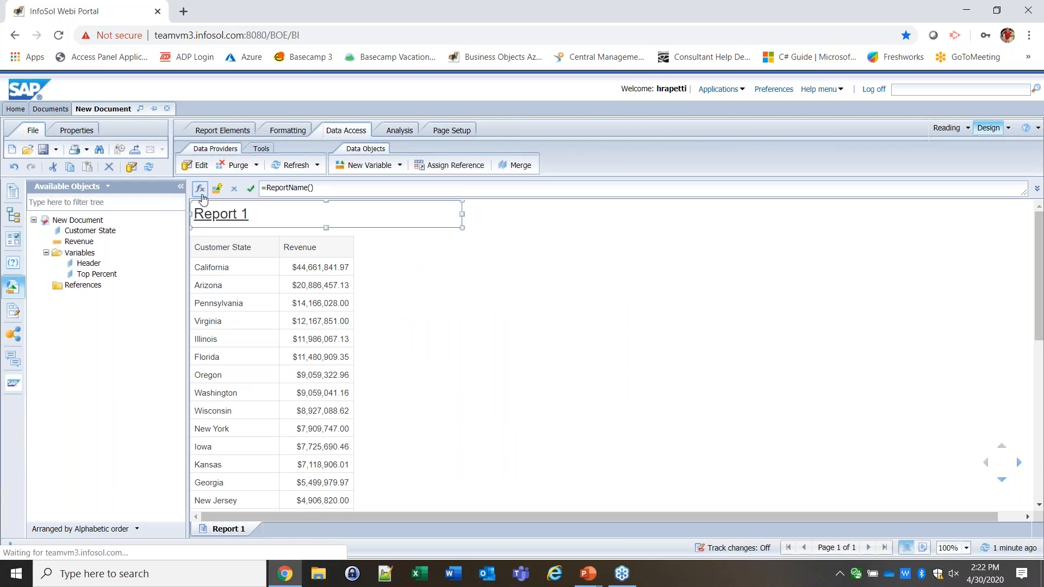
{"action": "left_click_drag", "start_coordinate": [440, 198], "coordinate": [281, 156]}
{"action": "key", "text": "BackSpace"}
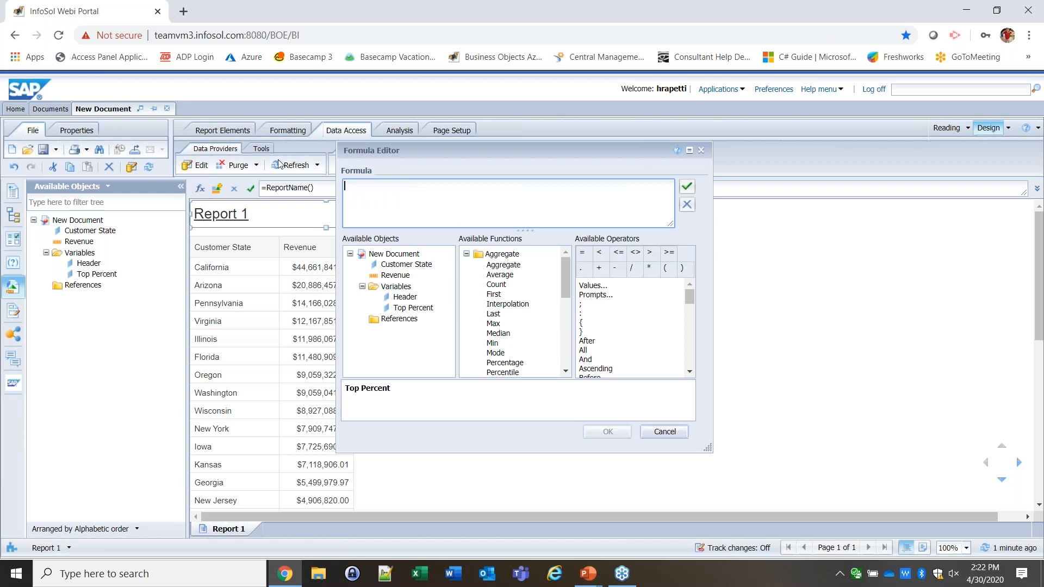
{"action": "double_click", "coordinate": [405, 297]}
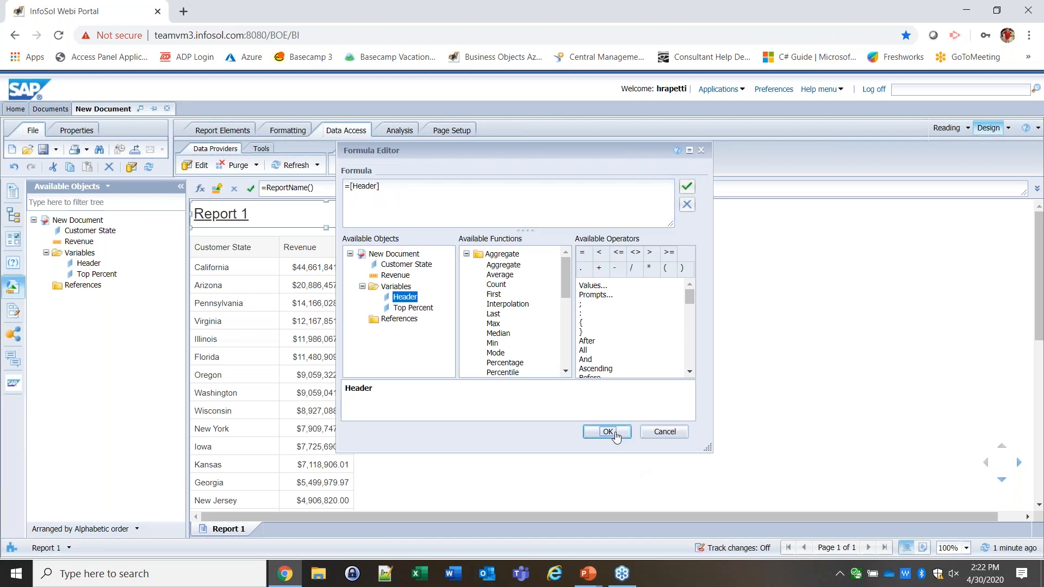
{"action": "left_click", "coordinate": [615, 434]}
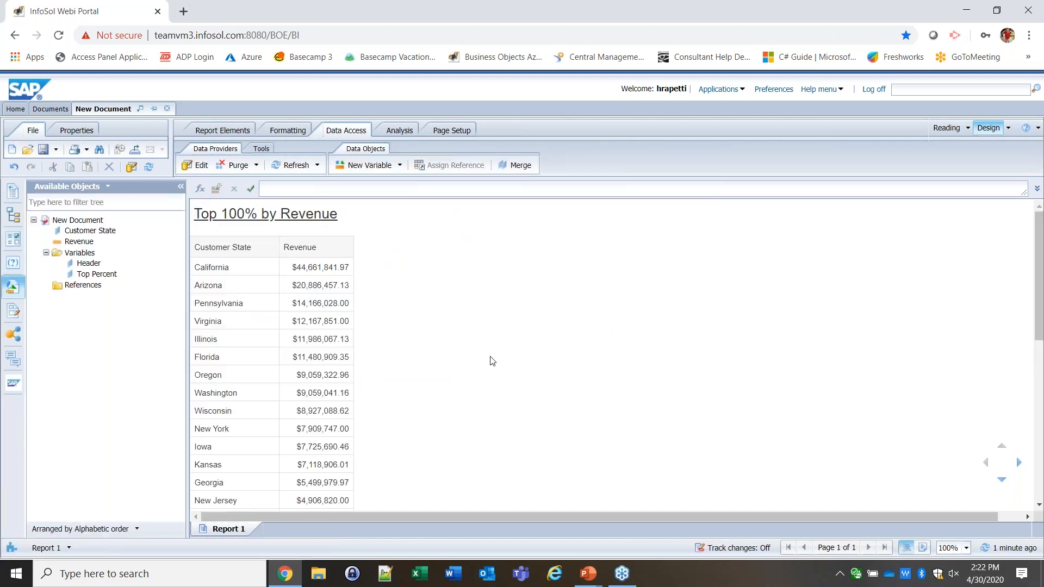
Step: Start a new input control on Top Percent, using radio buttons, and name it Select Percentage to Display
{"action": "left_click", "coordinate": [347, 415]}
{"action": "left_click", "coordinate": [575, 419]}
{"action": "left_click", "coordinate": [13, 241]}
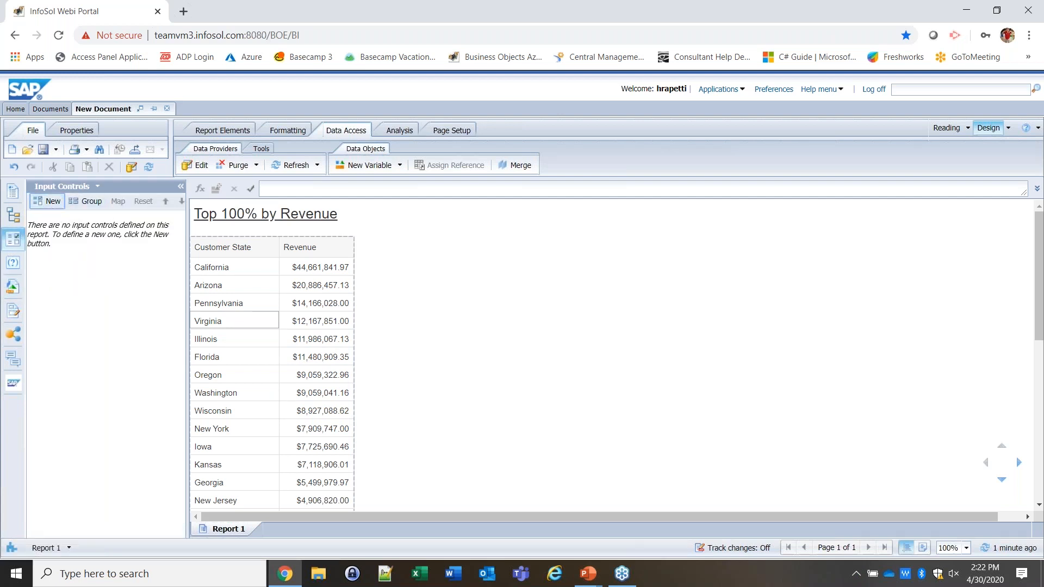
{"action": "left_click", "coordinate": [317, 290]}
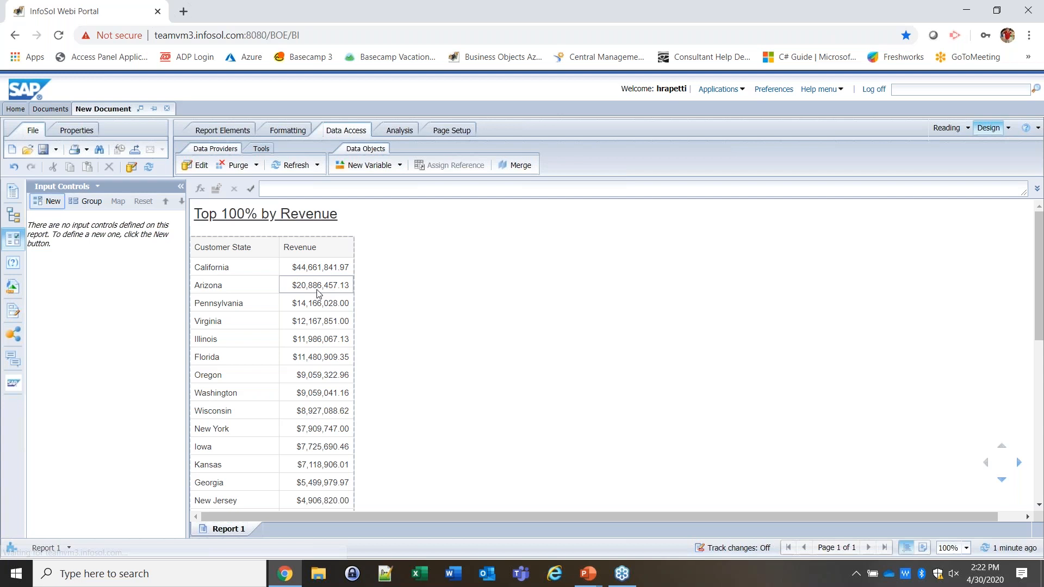
{"action": "left_click", "coordinate": [700, 273]}
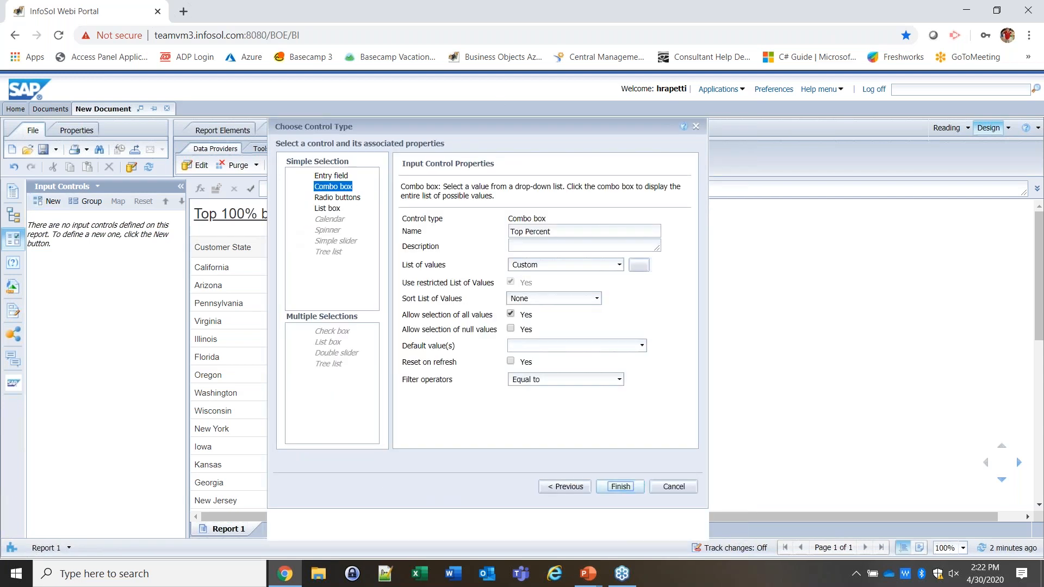
{"action": "left_click", "coordinate": [315, 199]}
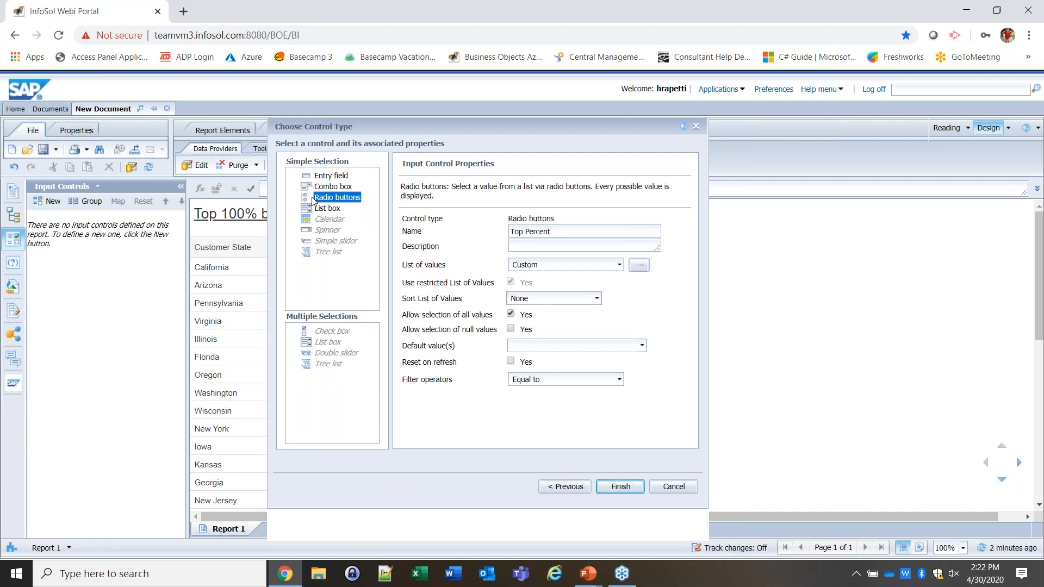
{"action": "triple_click", "coordinate": [597, 237]}
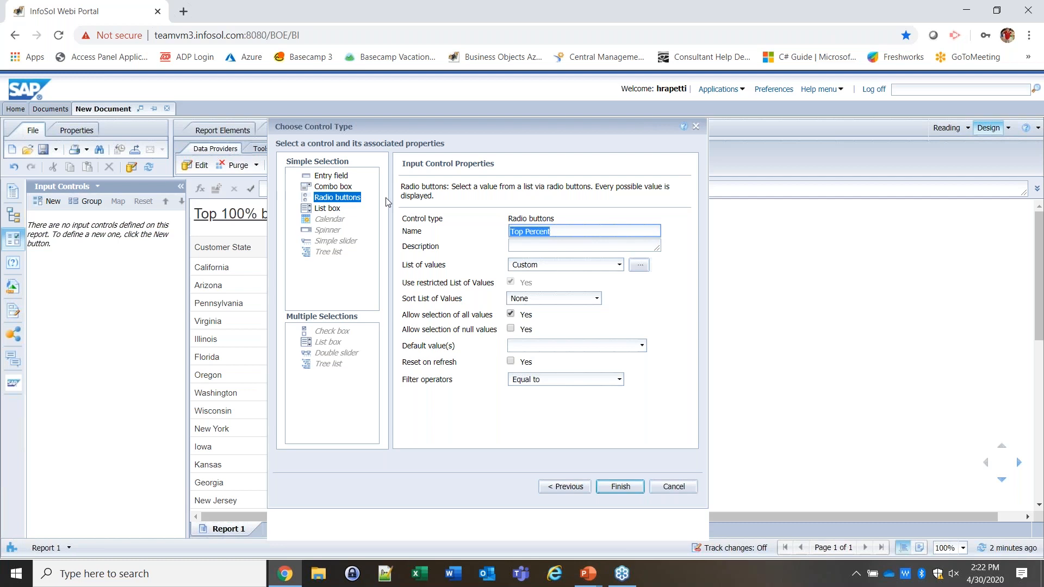
{"action": "type", "text": "Select Percentage to Display"}
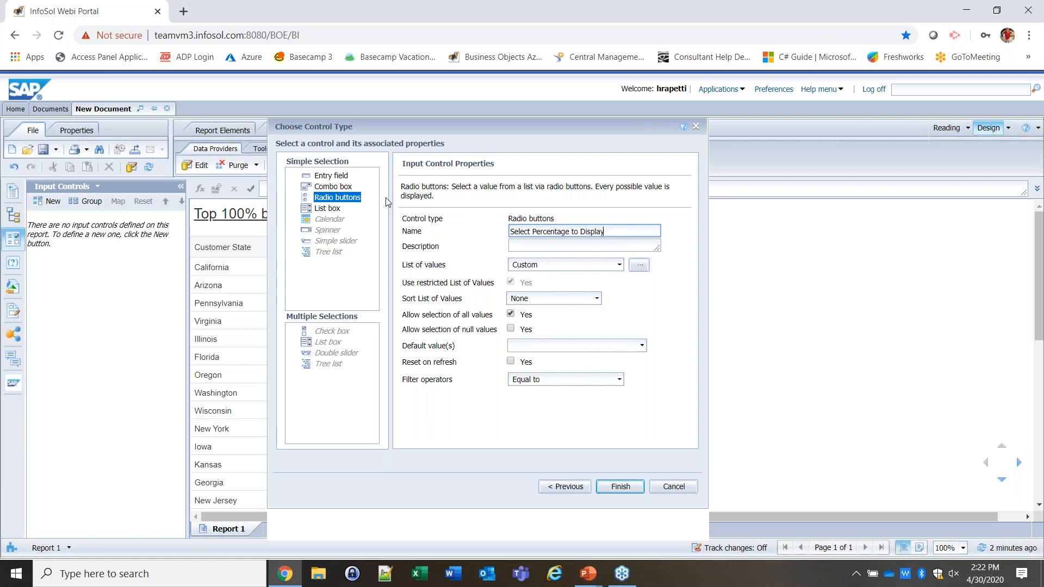
Step: Give the input control a custom list of values 75%, 50% and 25%, and finish creating it
{"action": "left_click", "coordinate": [644, 271]}
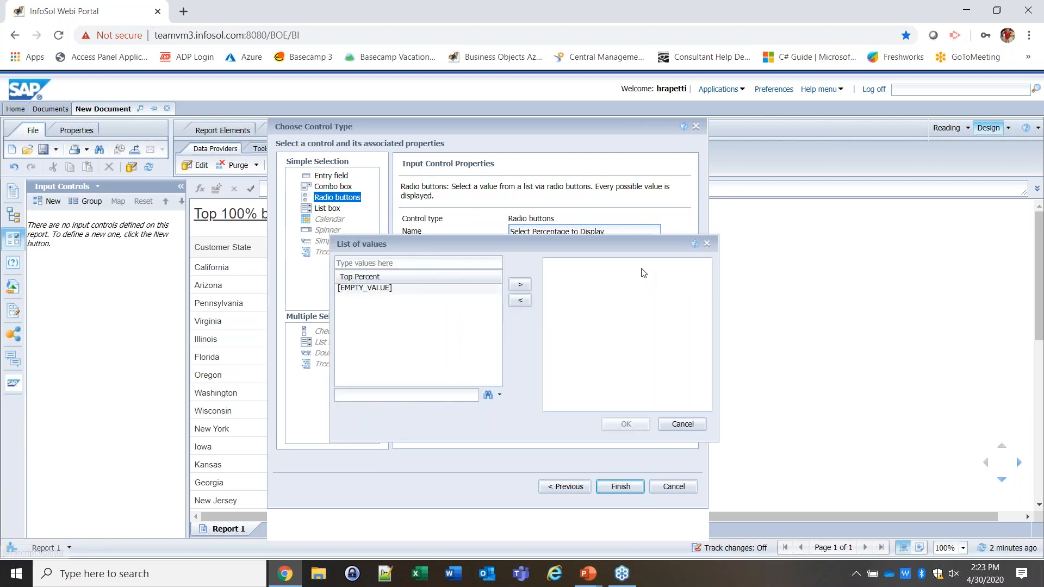
{"action": "left_click", "coordinate": [372, 262]}
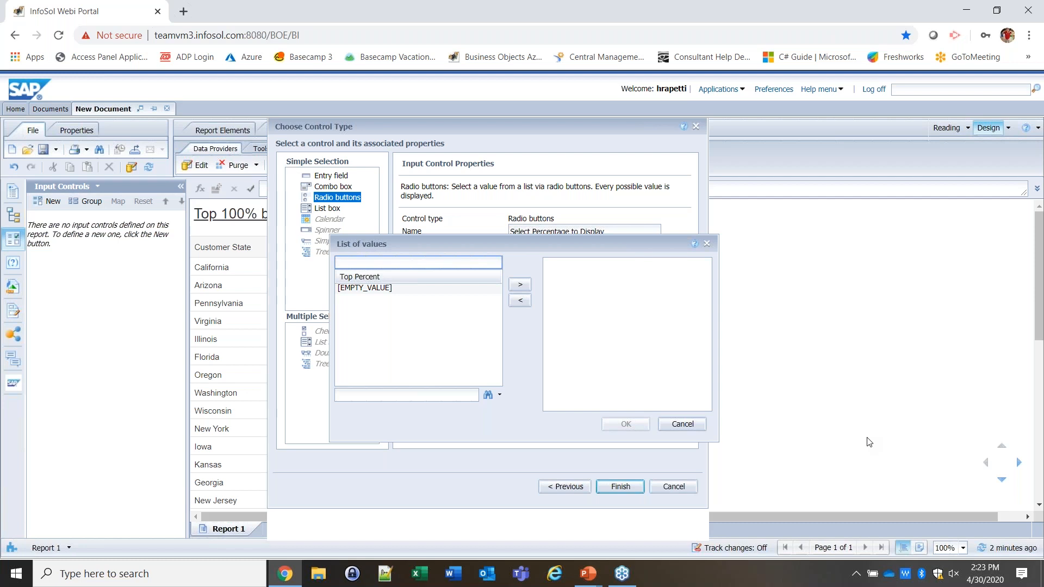
{"action": "type", "text": "75%"}
{"action": "key", "text": "Return"}
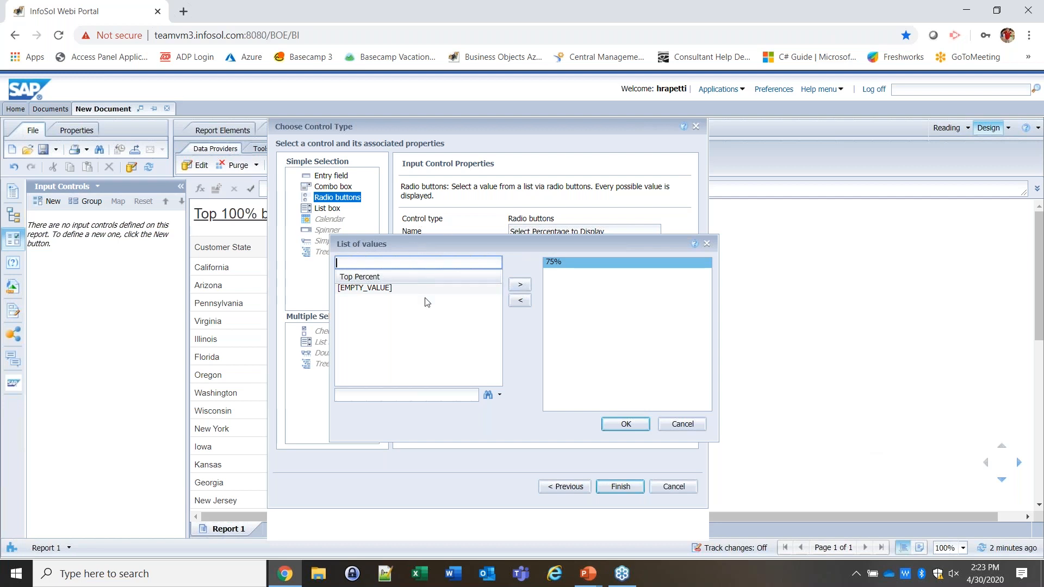
{"action": "type", "text": "50%;25%"}
{"action": "key", "text": "Return"}
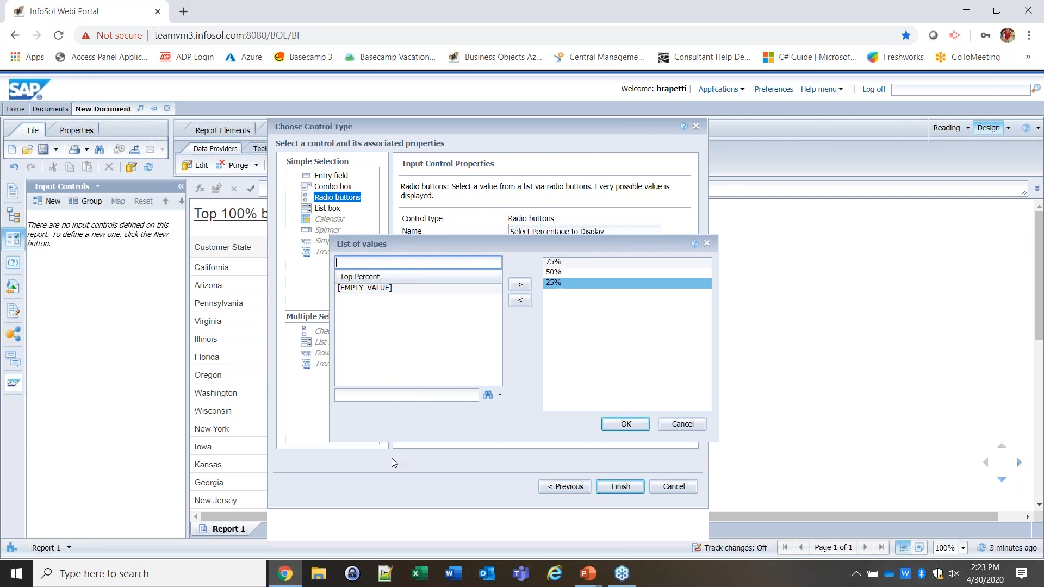
{"action": "left_click", "coordinate": [626, 425]}
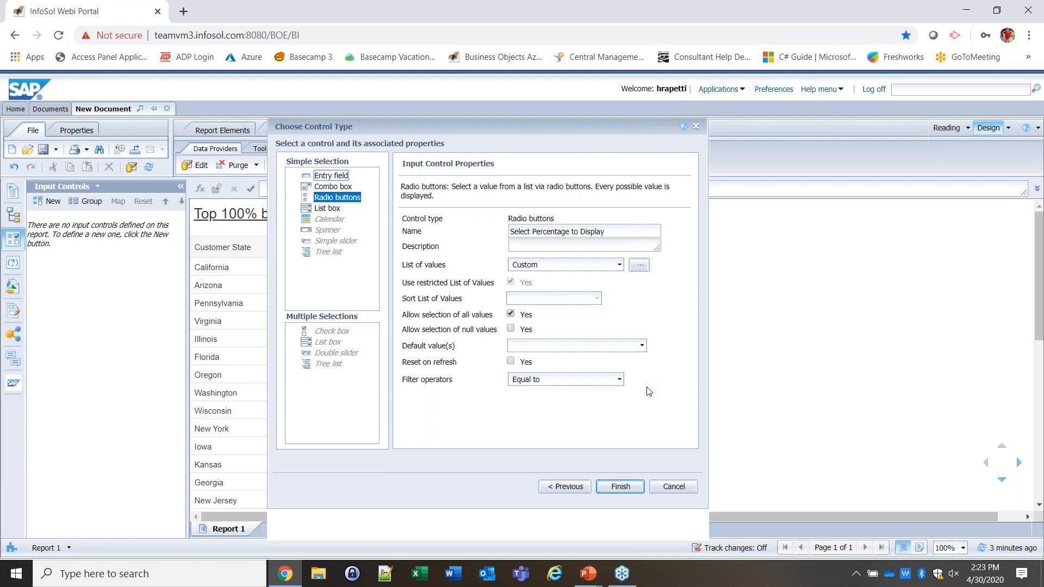
{"action": "left_click", "coordinate": [620, 487]}
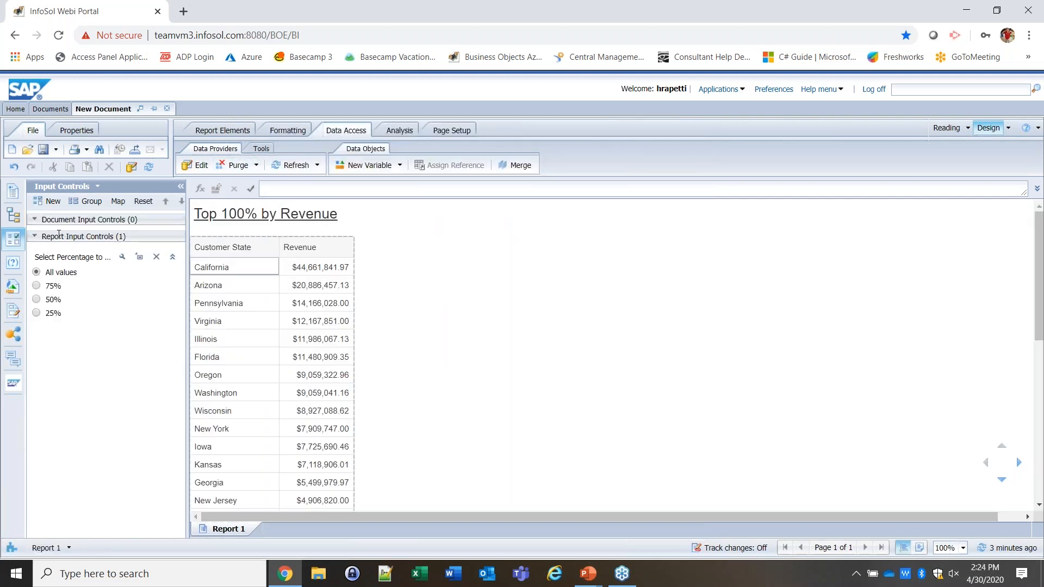
Step: Test the new input control with 75%, 50% and 25%, and return it to All values
{"action": "left_click", "coordinate": [36, 287]}
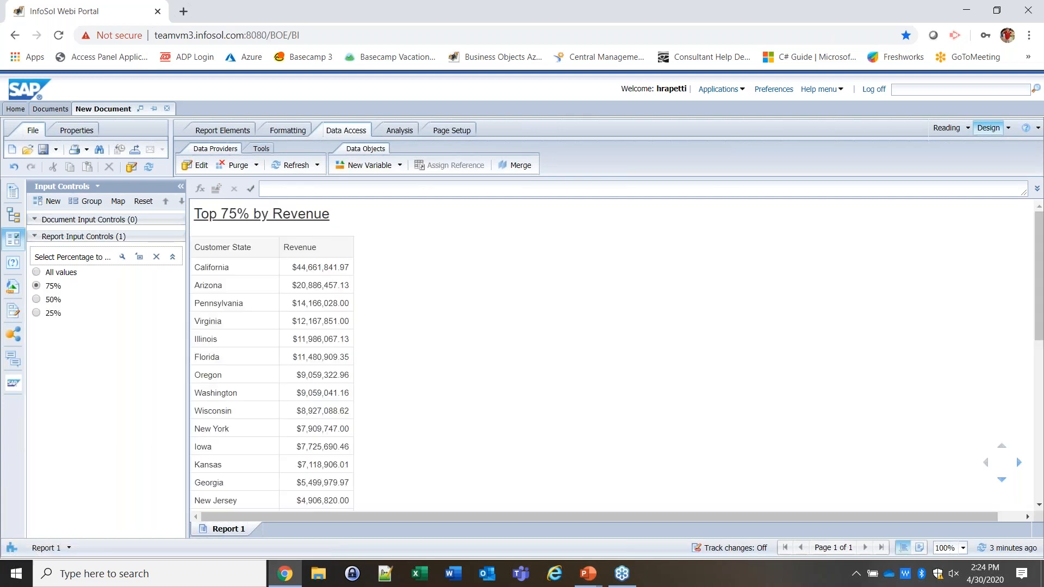
{"action": "left_click", "coordinate": [36, 300]}
{"action": "left_click", "coordinate": [51, 316]}
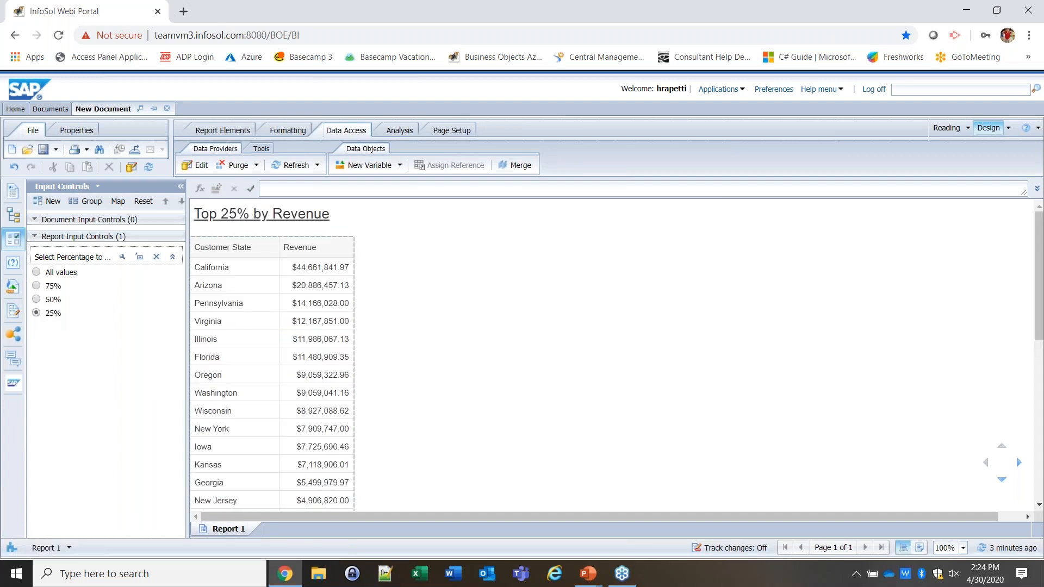
{"action": "left_click", "coordinate": [37, 272]}
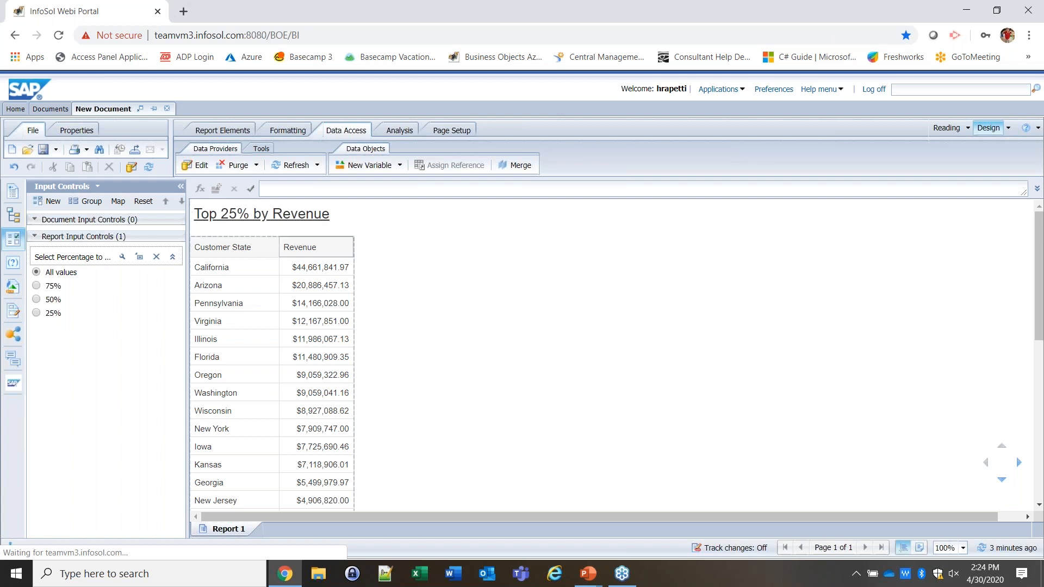
Step: Name the revenue table 100 in its format settings and enable hiding it when a formula is true
{"action": "right_click", "coordinate": [354, 324]}
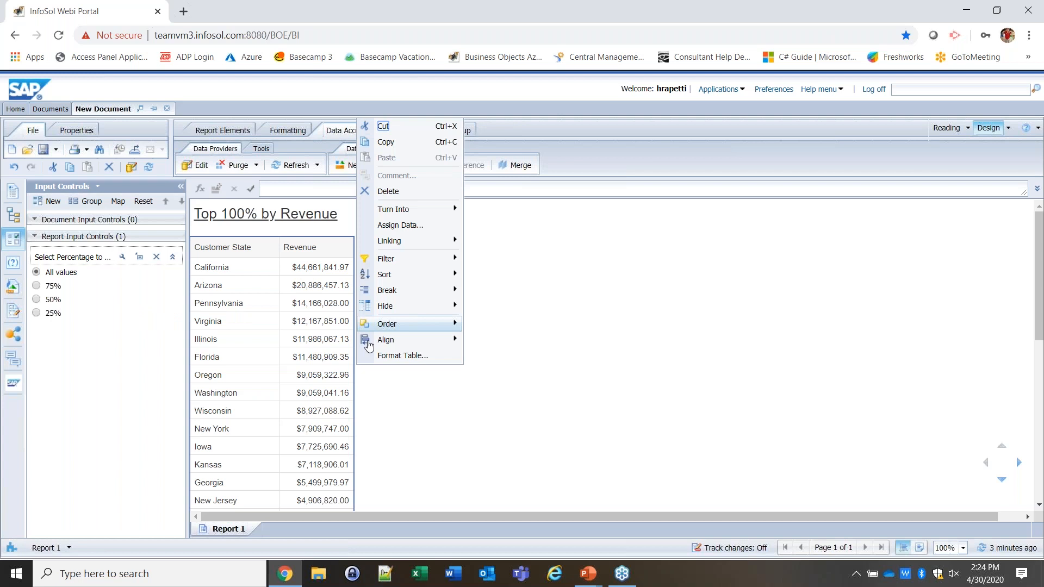
{"action": "left_click", "coordinate": [377, 355]}
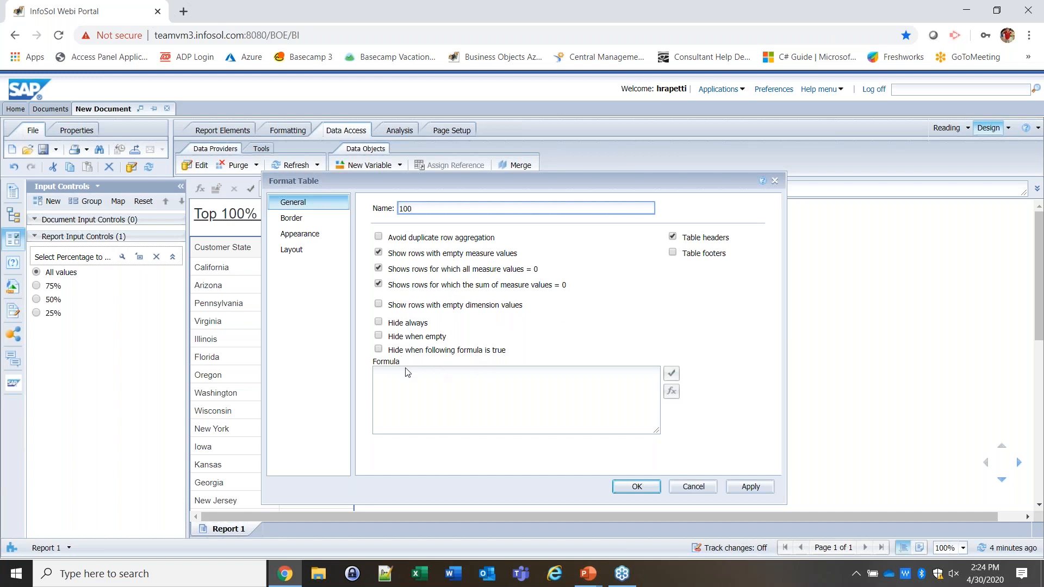
{"action": "left_click", "coordinate": [379, 349]}
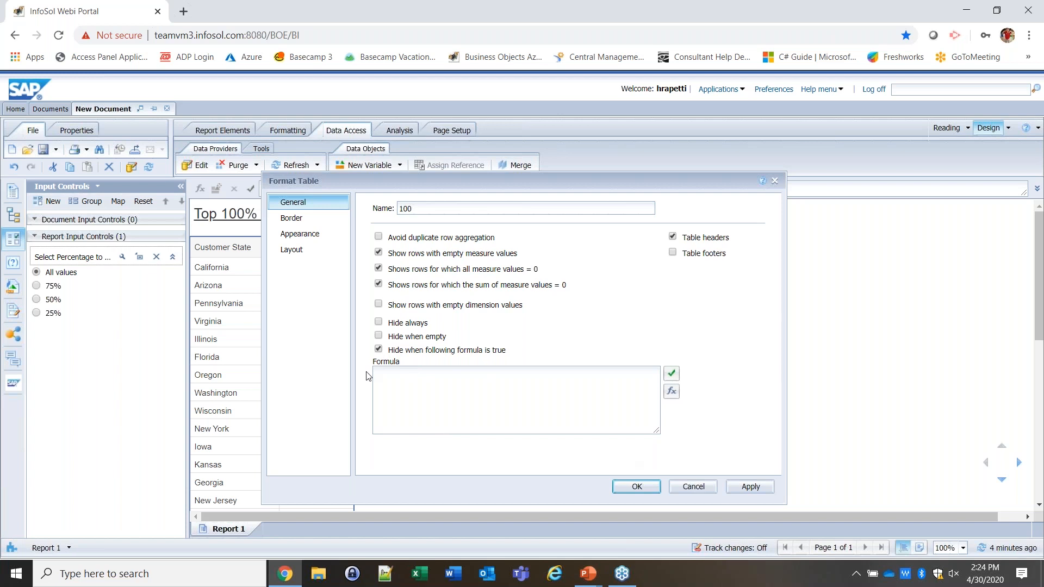
Step: Enter =not([Top Percent]="") as the table's hide formula, validate it and apply the table format
{"action": "left_click", "coordinate": [388, 372]}
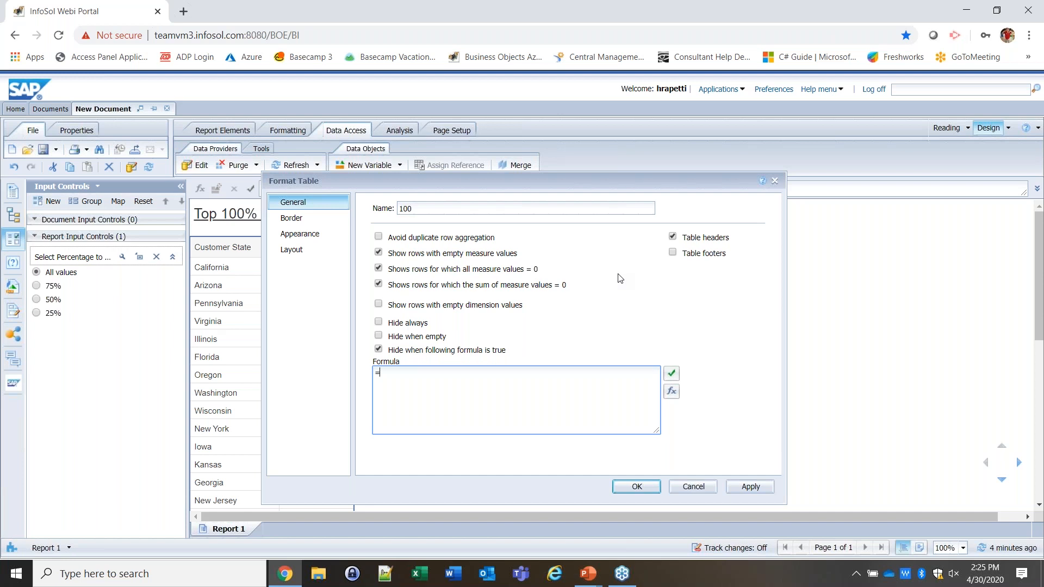
{"action": "type", "text": "ot(["}
{"action": "type", "text": "Top Percent]=\"\""}
{"action": "left_click", "coordinate": [671, 374]}
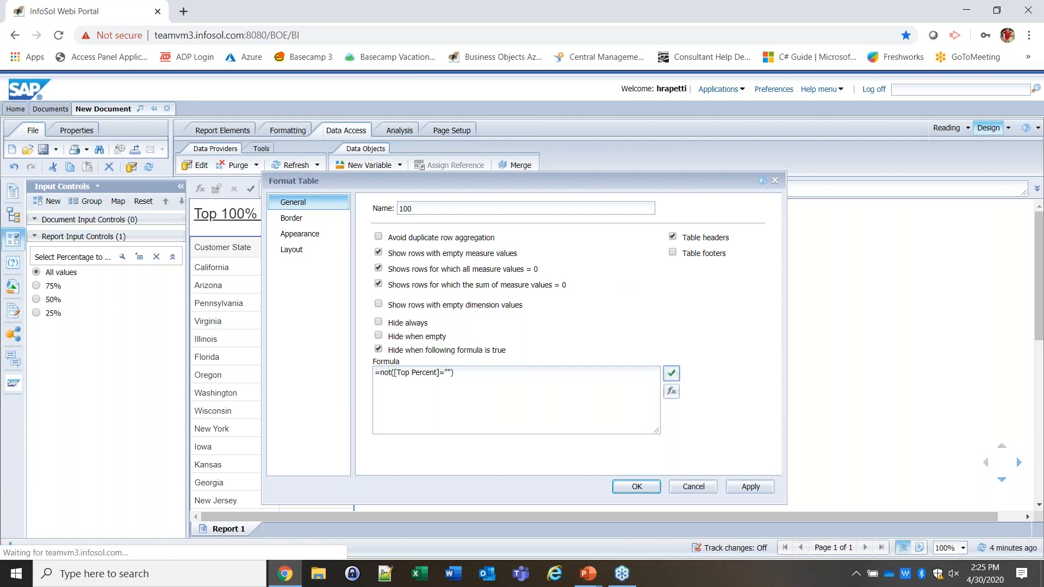
{"action": "left_click", "coordinate": [670, 373]}
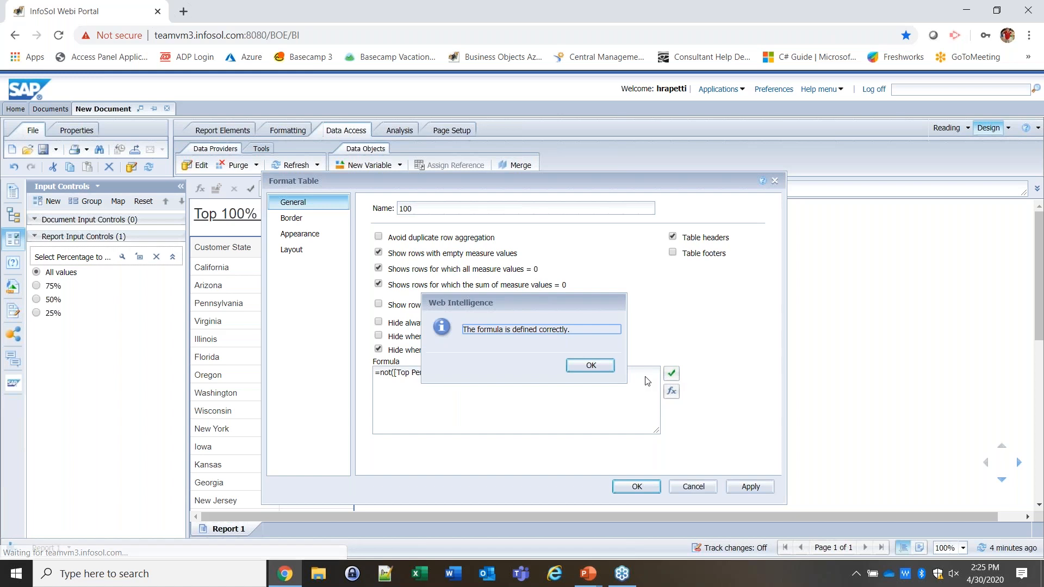
{"action": "left_click", "coordinate": [578, 368]}
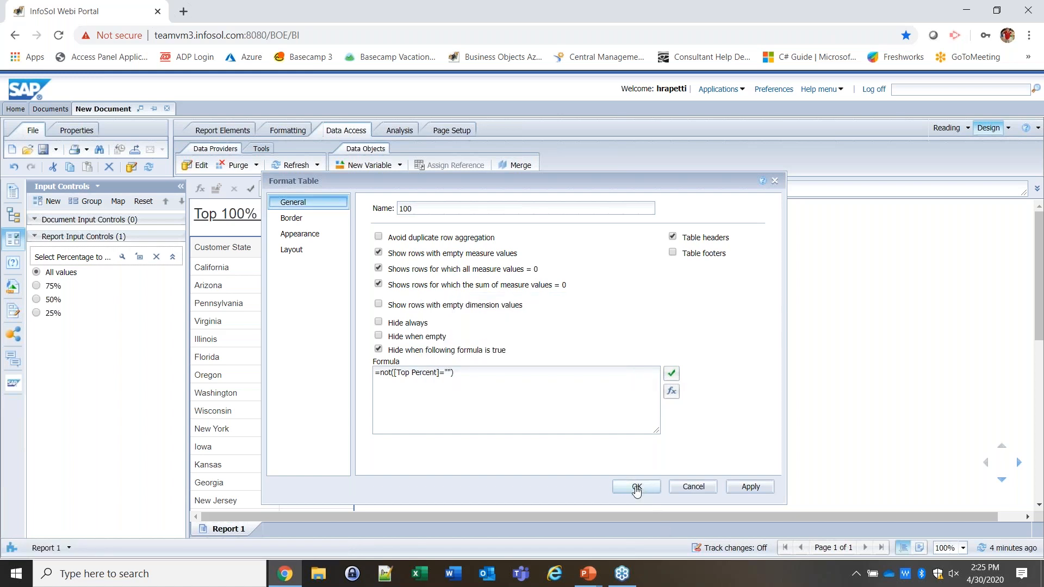
{"action": "left_click", "coordinate": [637, 486]}
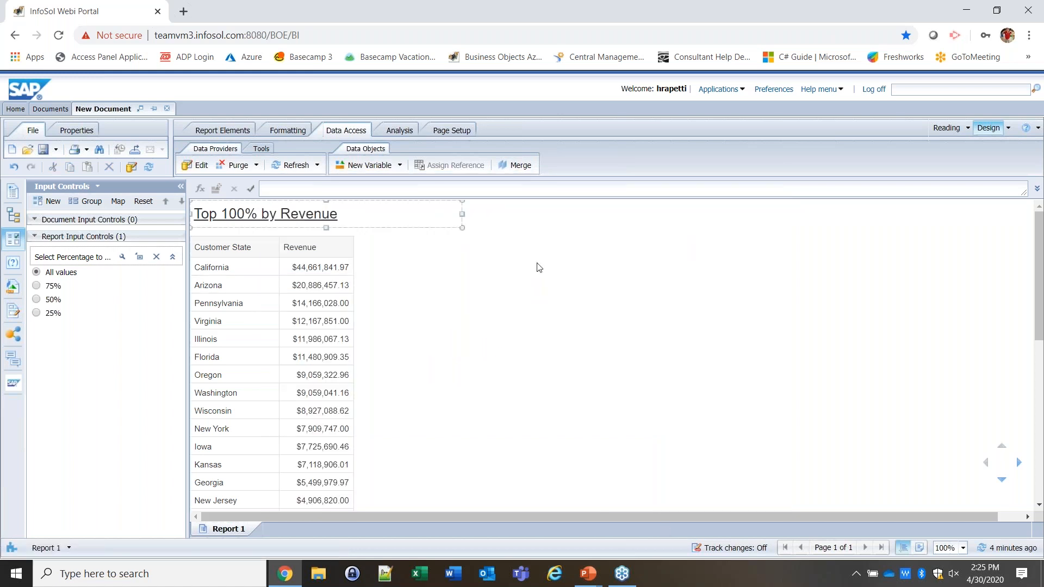
Step: Check the table's hide condition by choosing 75% and 50%, and return to All values
{"action": "left_click", "coordinate": [37, 286]}
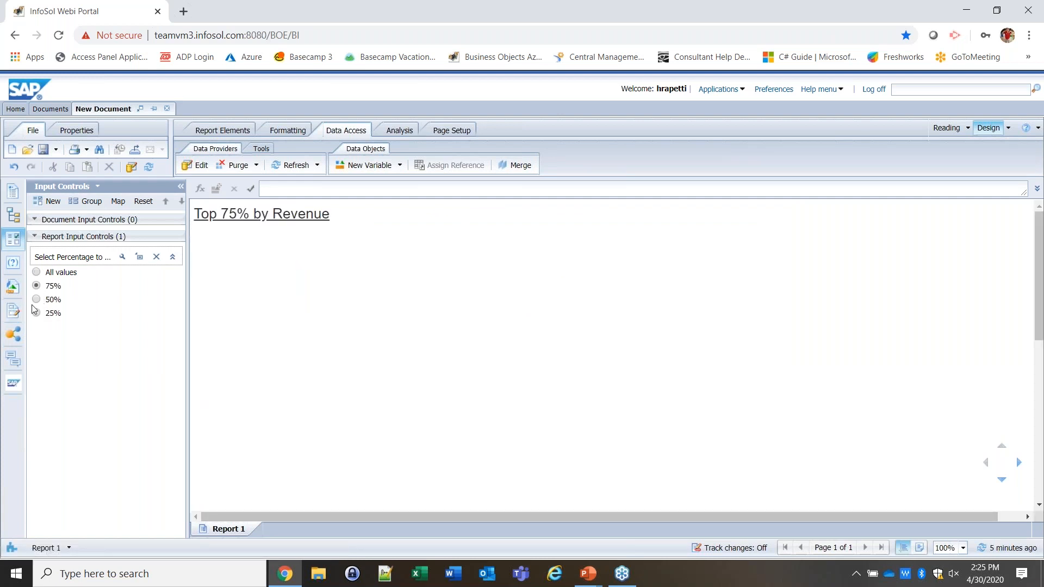
{"action": "left_click", "coordinate": [36, 299]}
{"action": "left_click", "coordinate": [36, 275]}
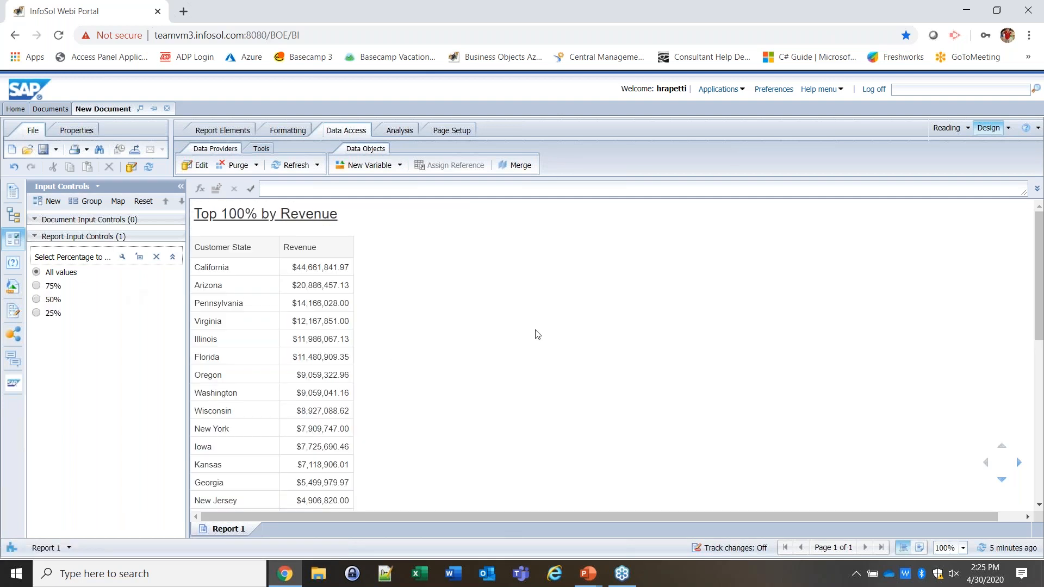
Step: Copy the revenue table and paste a duplicate in the empty area beside it
{"action": "right_click", "coordinate": [355, 339]}
{"action": "left_click", "coordinate": [381, 140]}
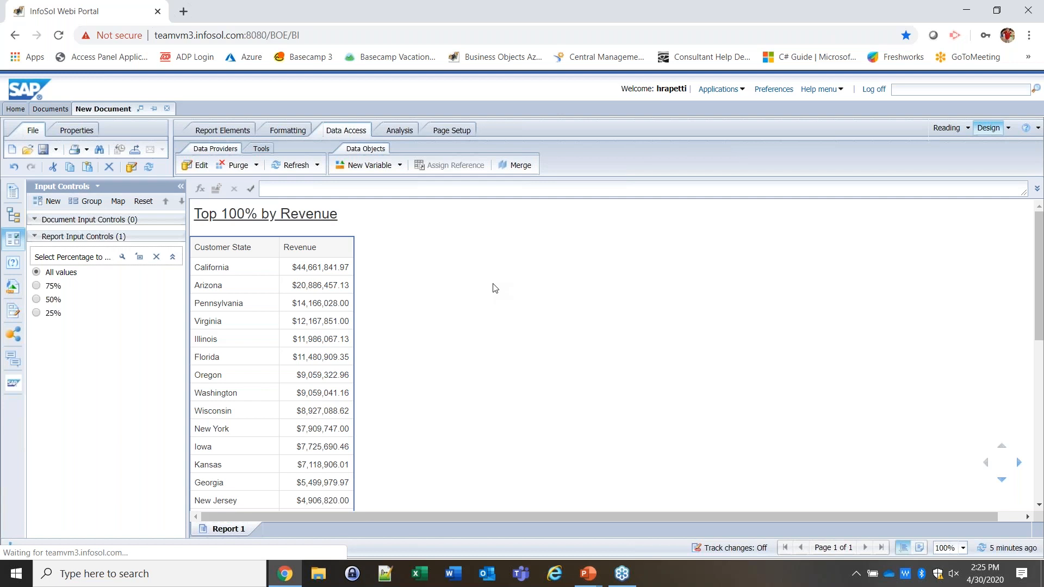
{"action": "right_click", "coordinate": [445, 260]}
{"action": "left_click", "coordinate": [479, 301]}
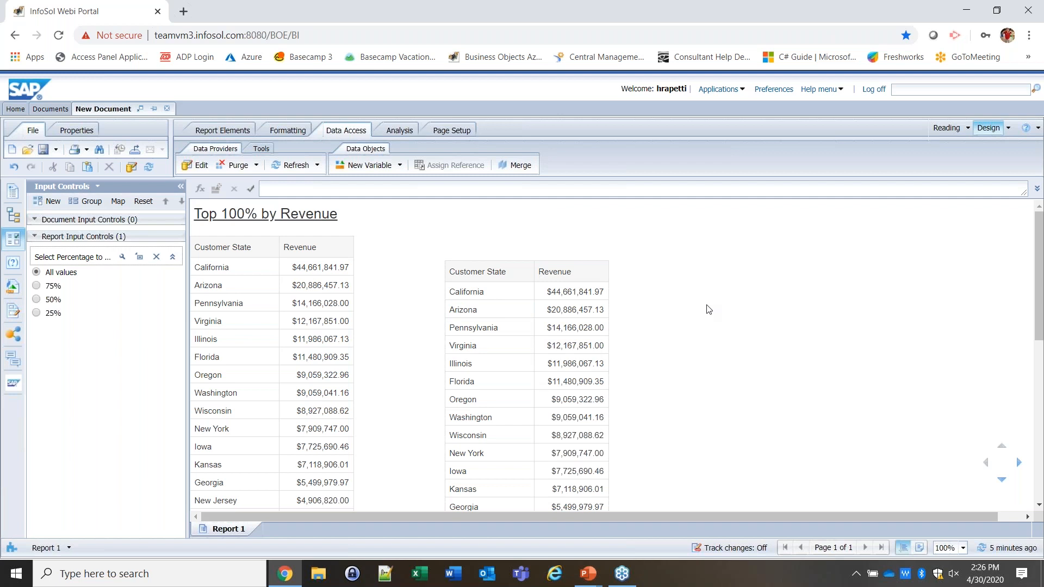
{"action": "left_click", "coordinate": [500, 416]}
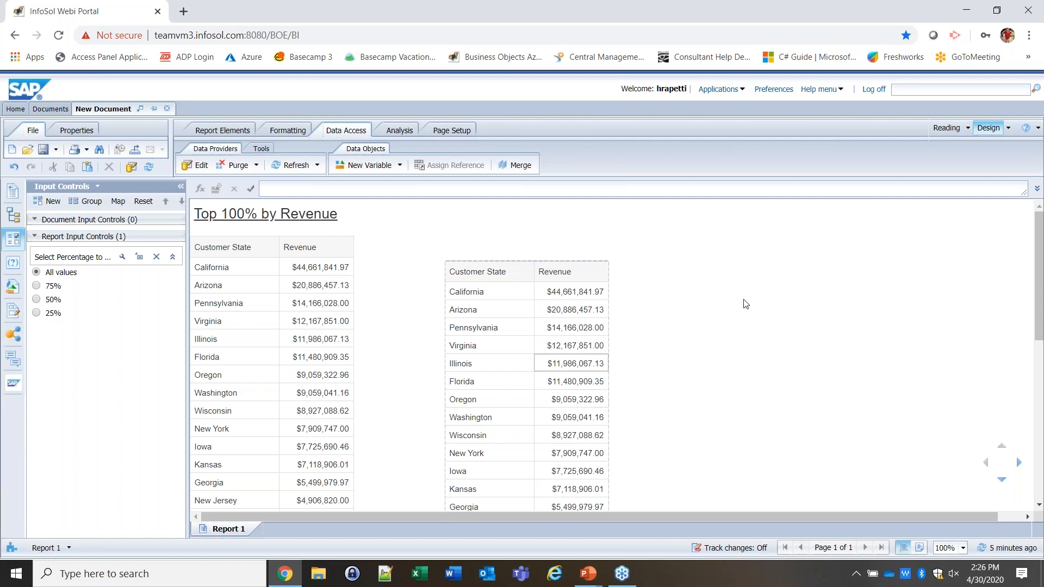
{"action": "left_click", "coordinate": [757, 301]}
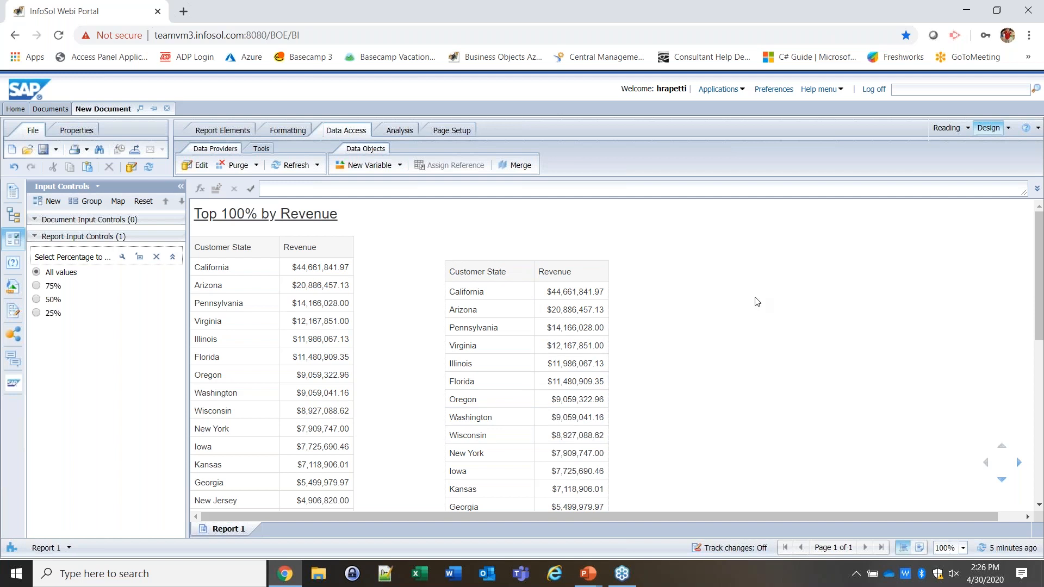
Step: Name the duplicate table 75 and make its hide formula compare Top Percent with 75%
{"action": "double_click", "coordinate": [609, 338]}
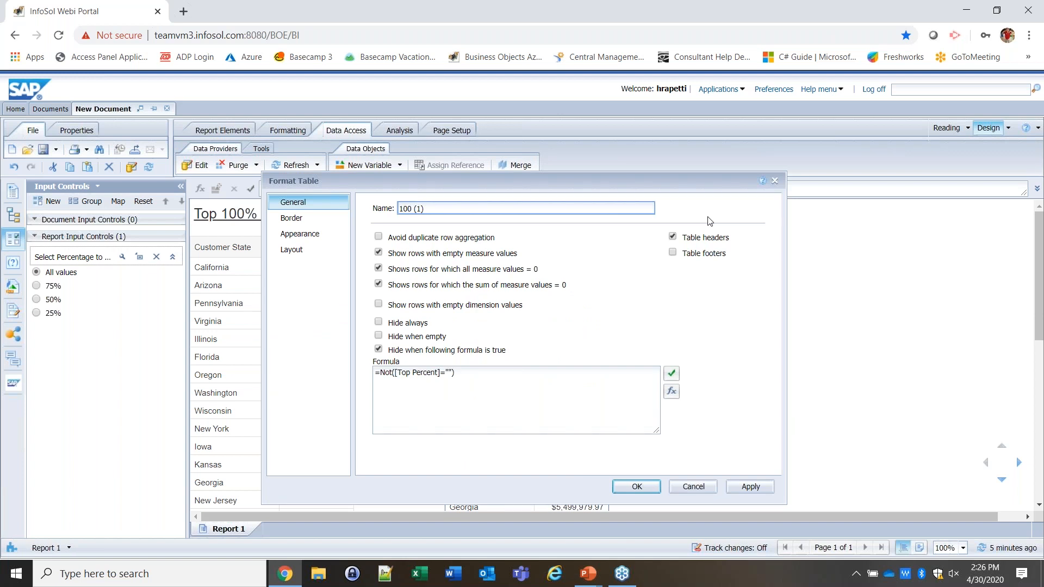
{"action": "key", "text": "ctrl+a"}
{"action": "type", "text": "75"}
{"action": "left_click", "coordinate": [448, 372]}
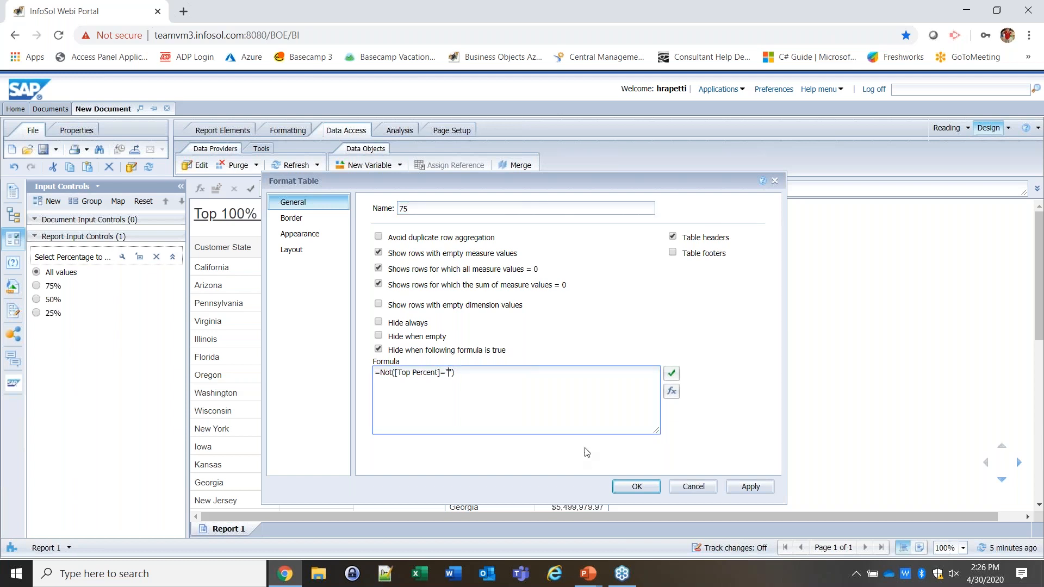
{"action": "type", "text": "75"}
{"action": "left_click", "coordinate": [639, 486]}
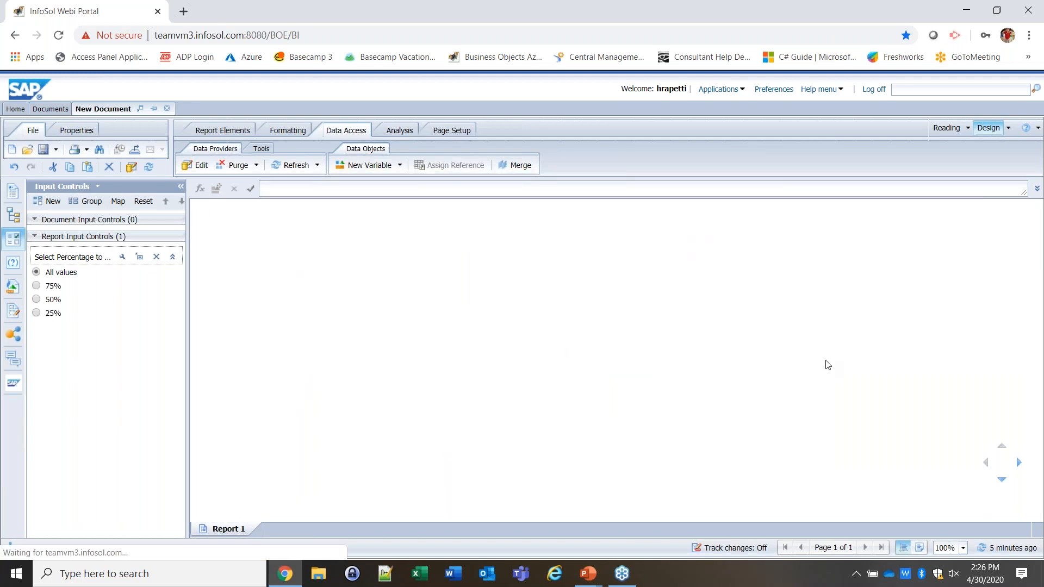
Step: Set the percentage input control to 75% and look through the rows of the table shown for it
{"action": "left_click", "coordinate": [36, 285]}
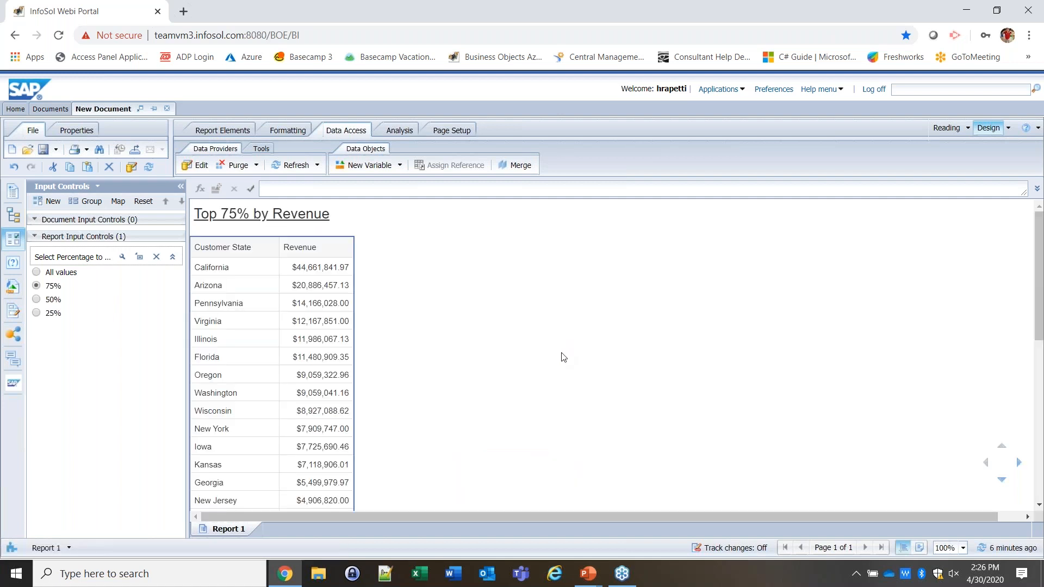
{"action": "scroll", "coordinate": [544, 371], "scroll_direction": "down", "scroll_amount": 1}
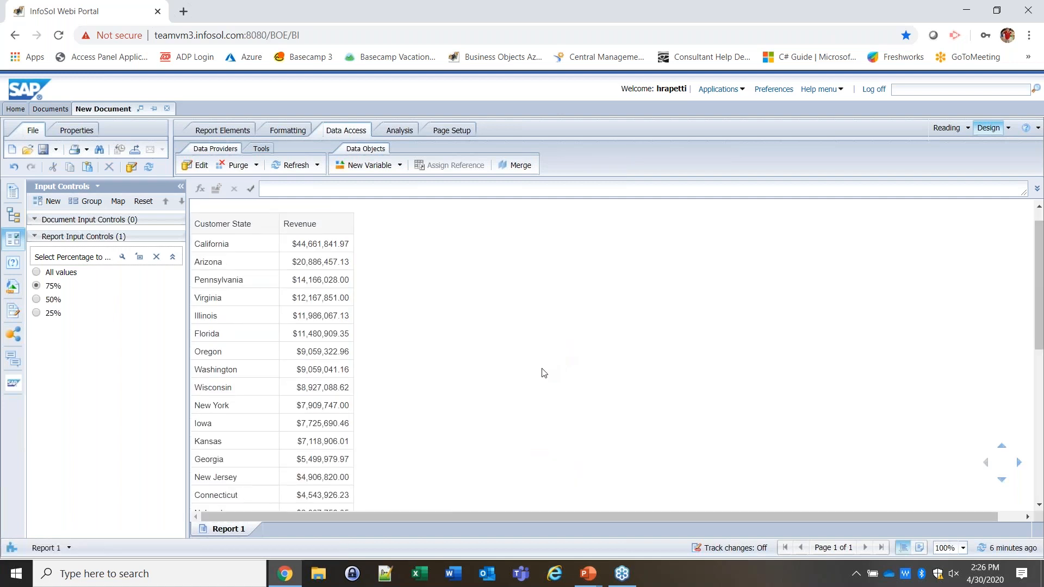
{"action": "scroll", "coordinate": [544, 373], "scroll_direction": "down", "scroll_amount": 5}
{"action": "scroll", "coordinate": [544, 373], "scroll_direction": "up", "scroll_amount": 10}
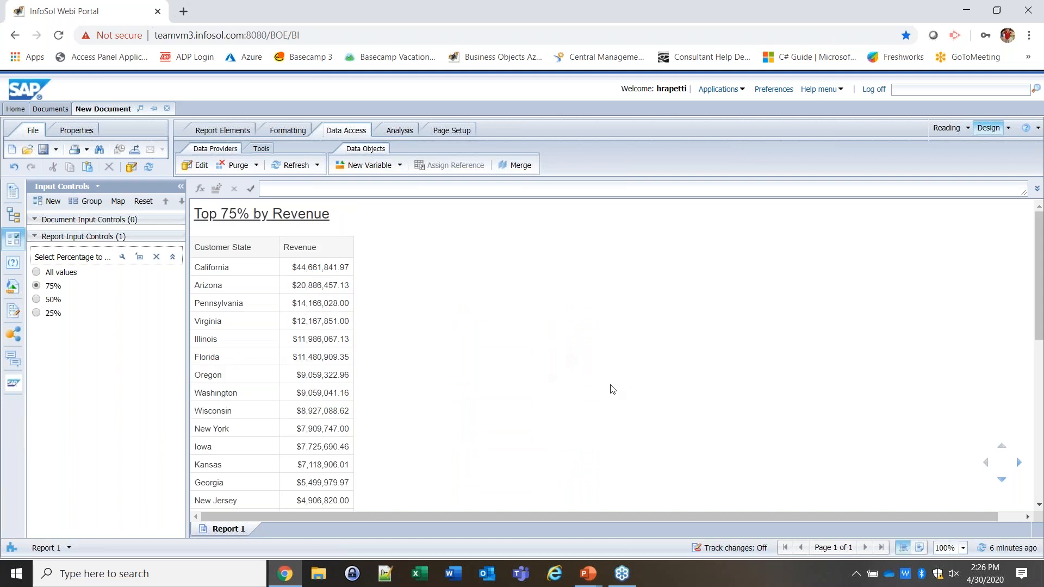
Step: Rank the 75 table's revenue to keep the top 75 in Percentage mode, ranked by Customer State
{"action": "left_click", "coordinate": [328, 286]}
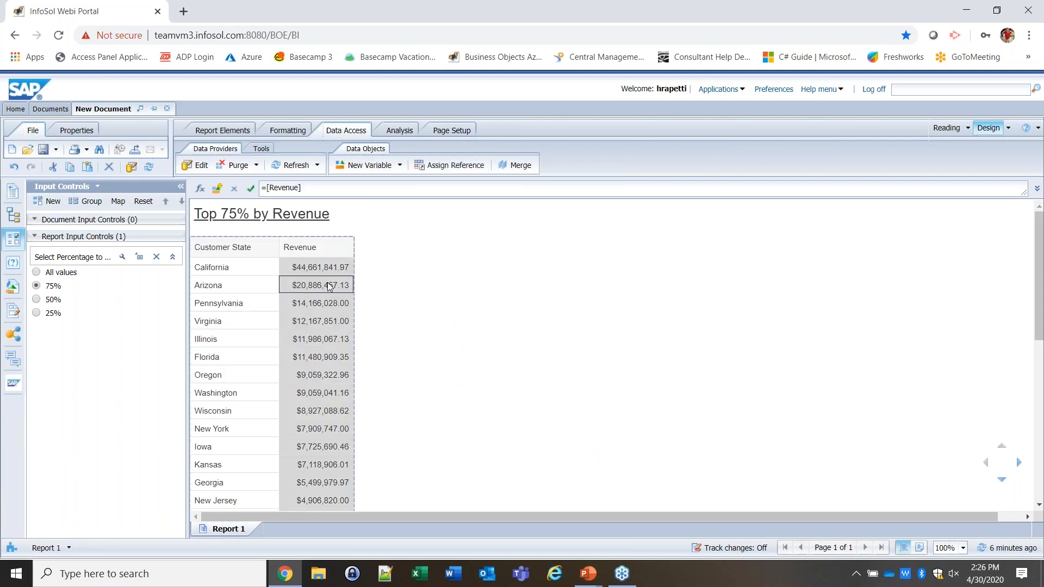
{"action": "left_click", "coordinate": [398, 131]}
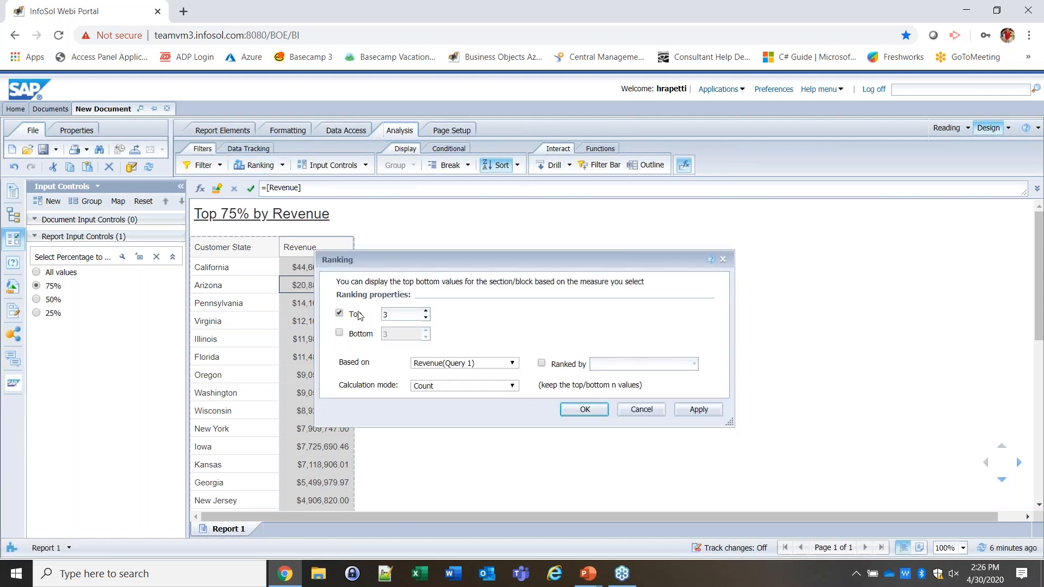
{"action": "left_click", "coordinate": [497, 390]}
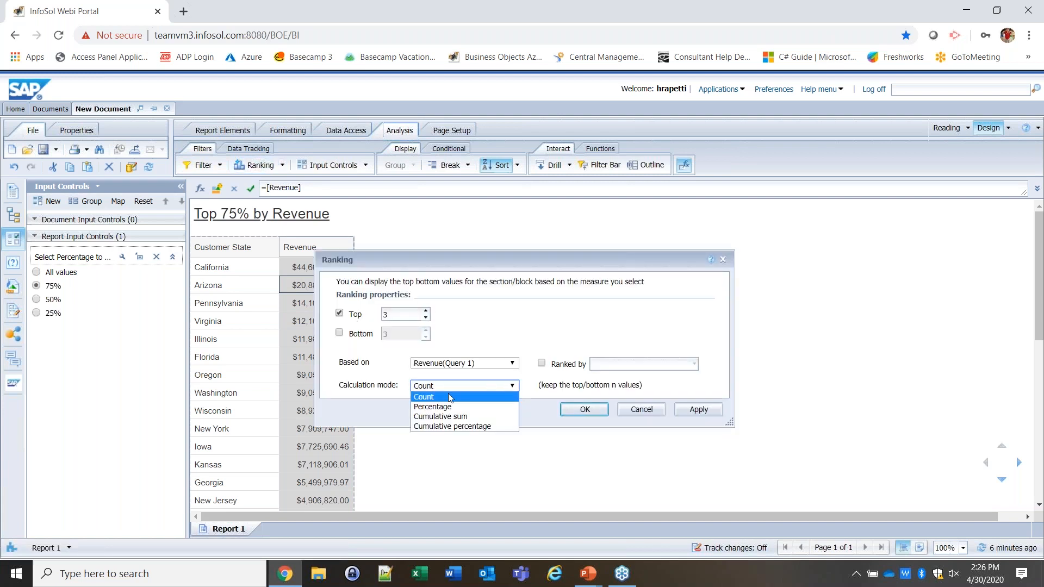
{"action": "left_click", "coordinate": [434, 407]}
{"action": "left_click", "coordinate": [406, 314]}
{"action": "double_click", "coordinate": [406, 313]}
{"action": "type", "text": "75"}
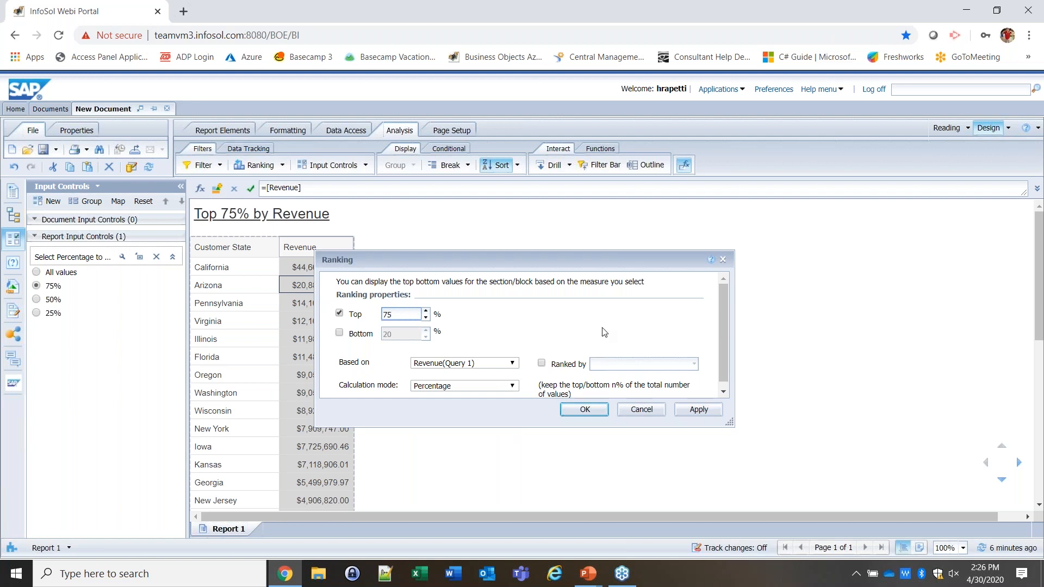
{"action": "left_click", "coordinate": [544, 362]}
{"action": "left_click", "coordinate": [693, 364]}
{"action": "left_click", "coordinate": [654, 391]}
{"action": "left_click", "coordinate": [585, 410]}
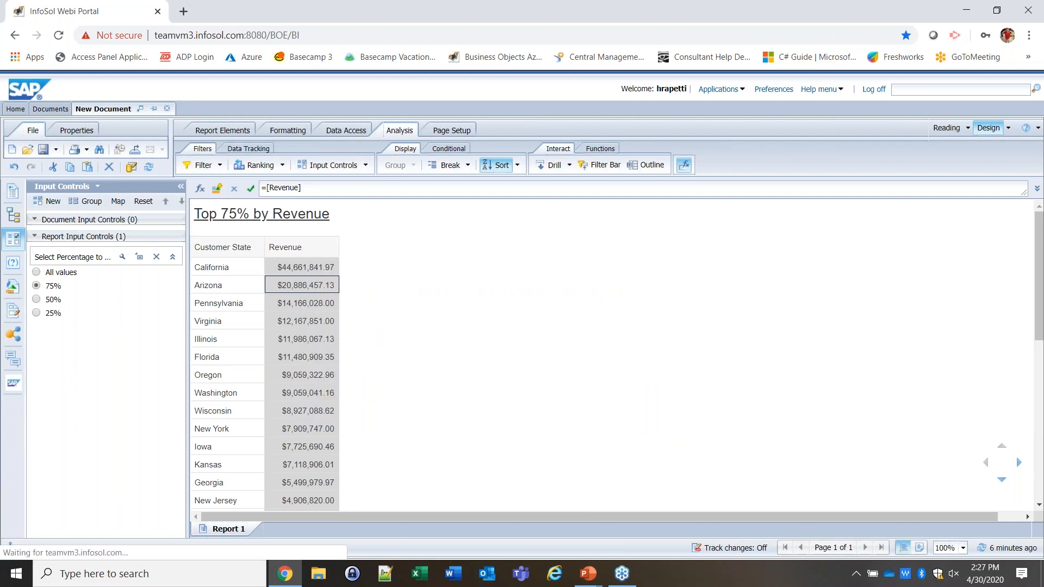
Step: Look through the ranked table's rows, try the 50% and 25% options, and return the input control to 75%
{"action": "scroll", "coordinate": [542, 376], "scroll_direction": "down", "scroll_amount": 5}
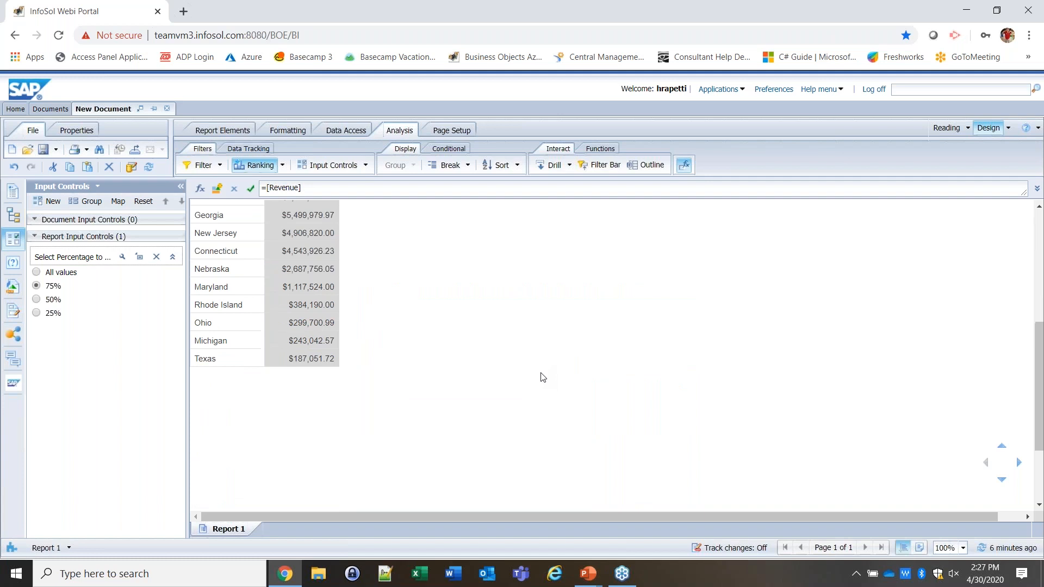
{"action": "scroll", "coordinate": [542, 376], "scroll_direction": "up", "scroll_amount": 5}
{"action": "scroll", "coordinate": [542, 376], "scroll_direction": "down", "scroll_amount": 2}
{"action": "scroll", "coordinate": [542, 376], "scroll_direction": "up", "scroll_amount": 2}
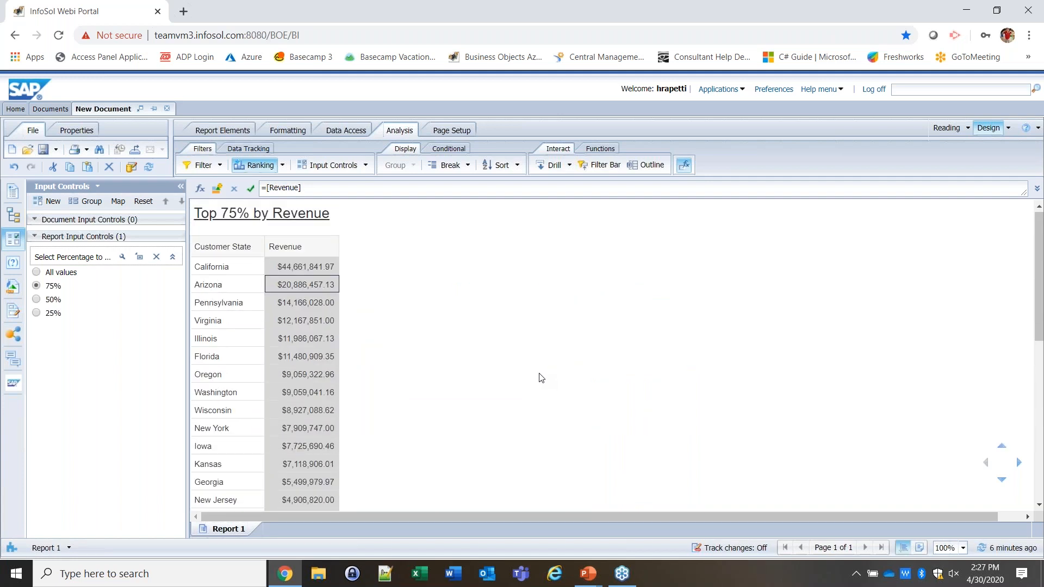
{"action": "left_click", "coordinate": [36, 272]}
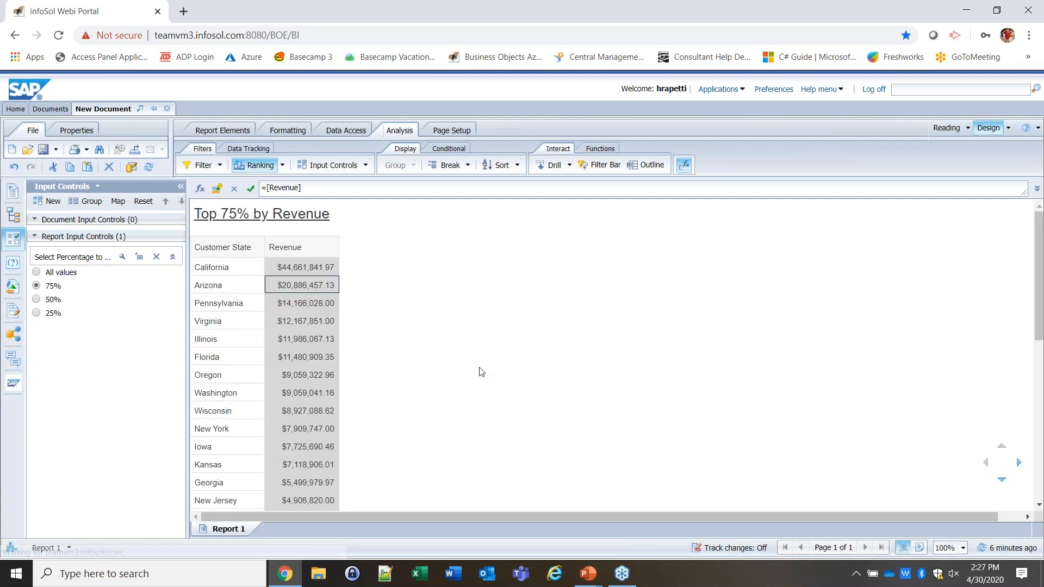
{"action": "left_click", "coordinate": [36, 299]}
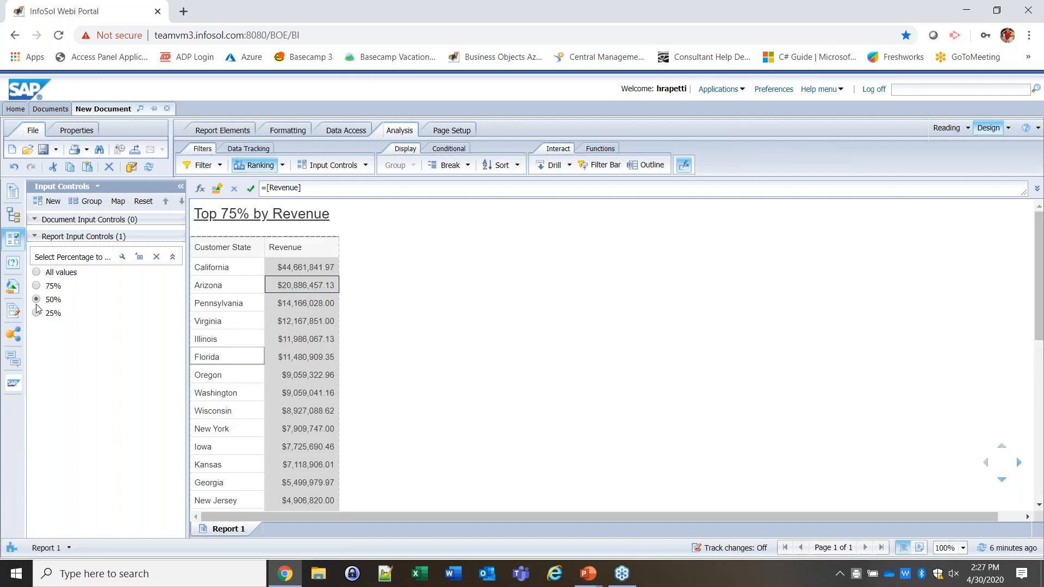
{"action": "left_click", "coordinate": [37, 313]}
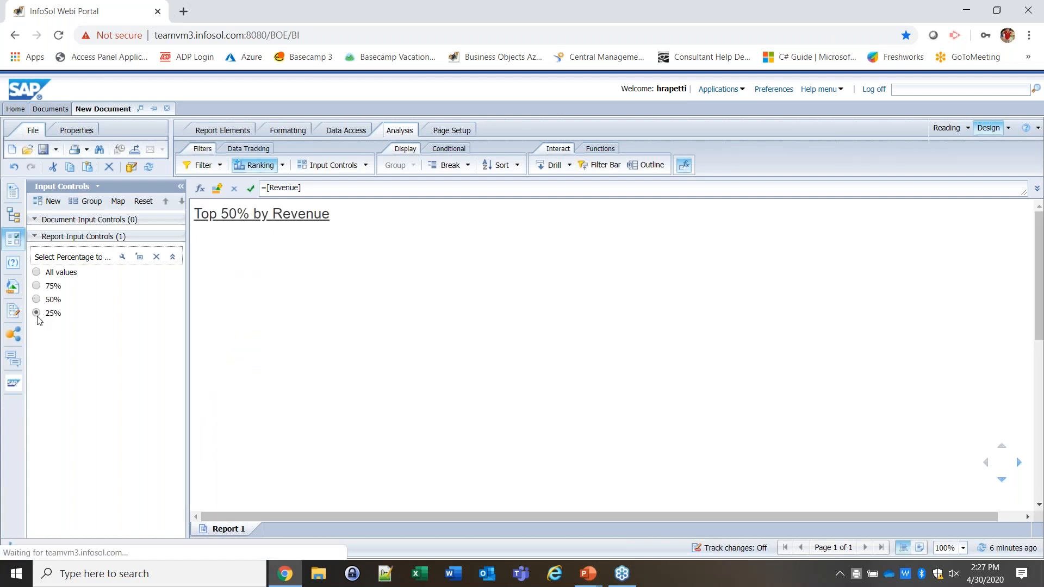
{"action": "left_click", "coordinate": [36, 285]}
Step: Copy the 75 table and paste a duplicate in the empty area beside it
{"action": "left_click", "coordinate": [447, 303]}
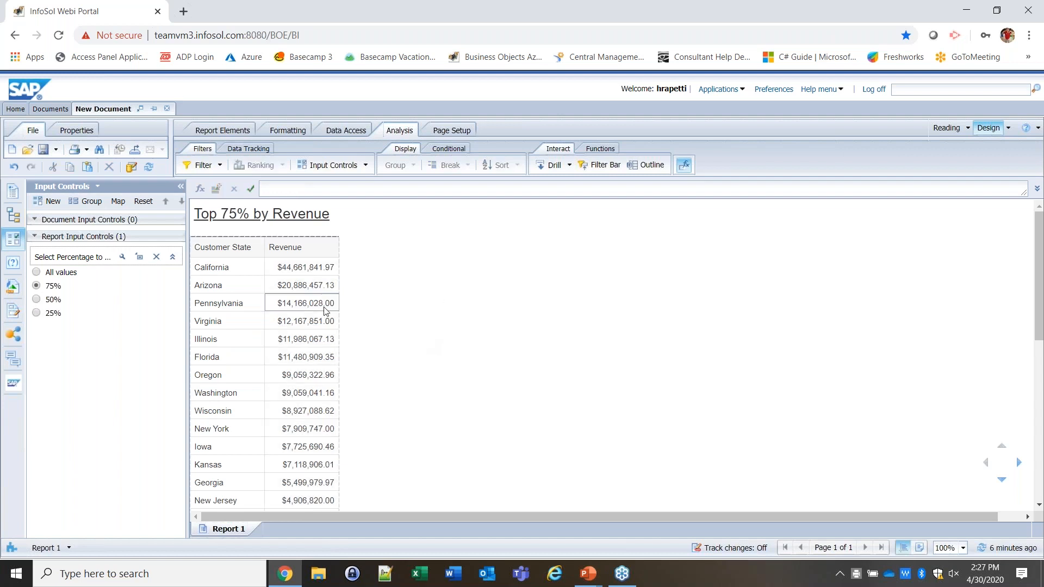
{"action": "right_click", "coordinate": [341, 332]}
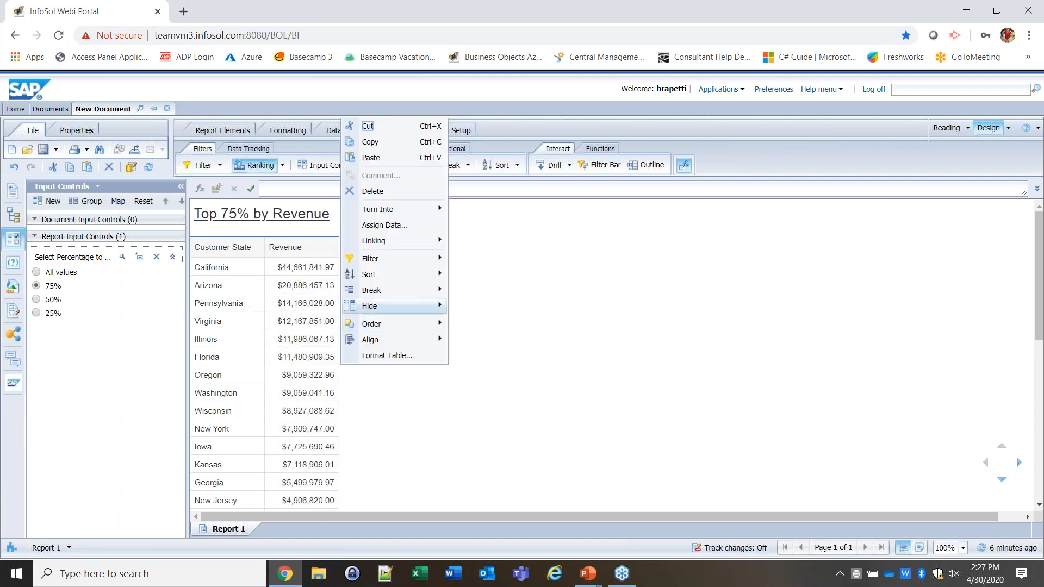
{"action": "left_click", "coordinate": [392, 144]}
{"action": "left_click", "coordinate": [450, 264]}
{"action": "right_click", "coordinate": [450, 263]}
{"action": "left_click", "coordinate": [497, 308]}
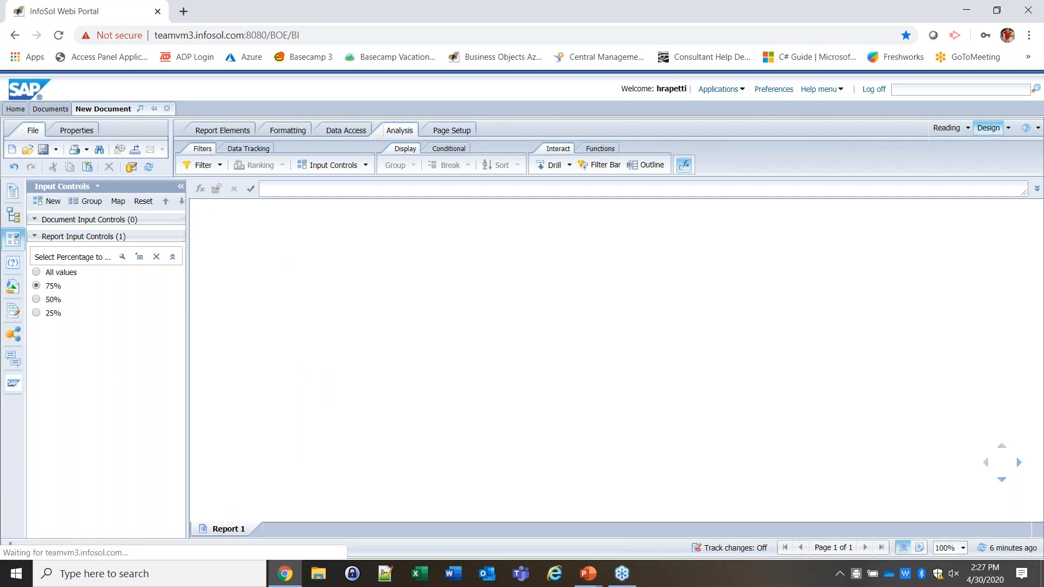
Step: Name the pasted table 50 and change its hide formula to =Not([Top Percent]="50%")
{"action": "right_click", "coordinate": [595, 363]}
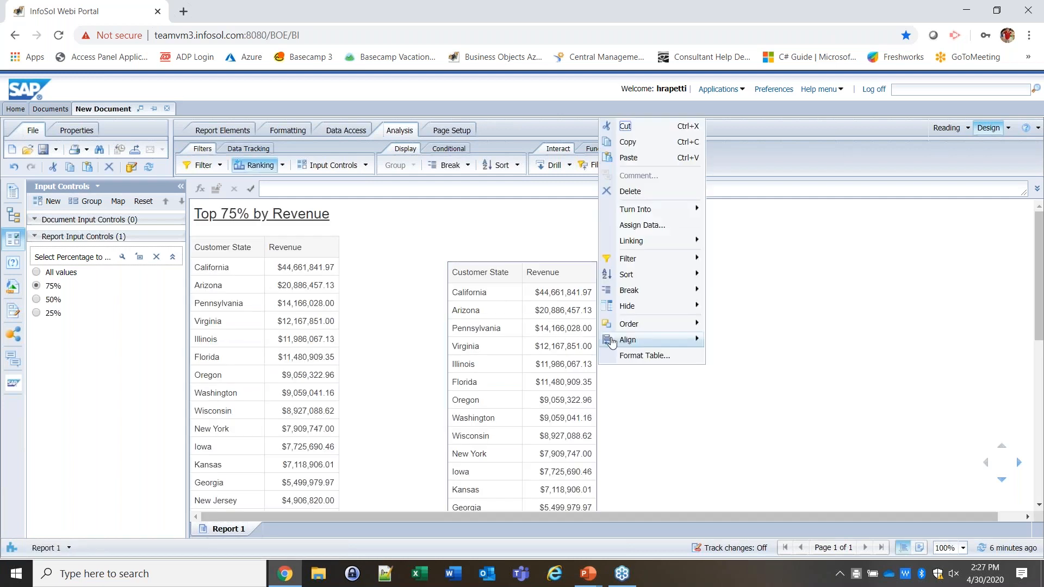
{"action": "left_click", "coordinate": [639, 356]}
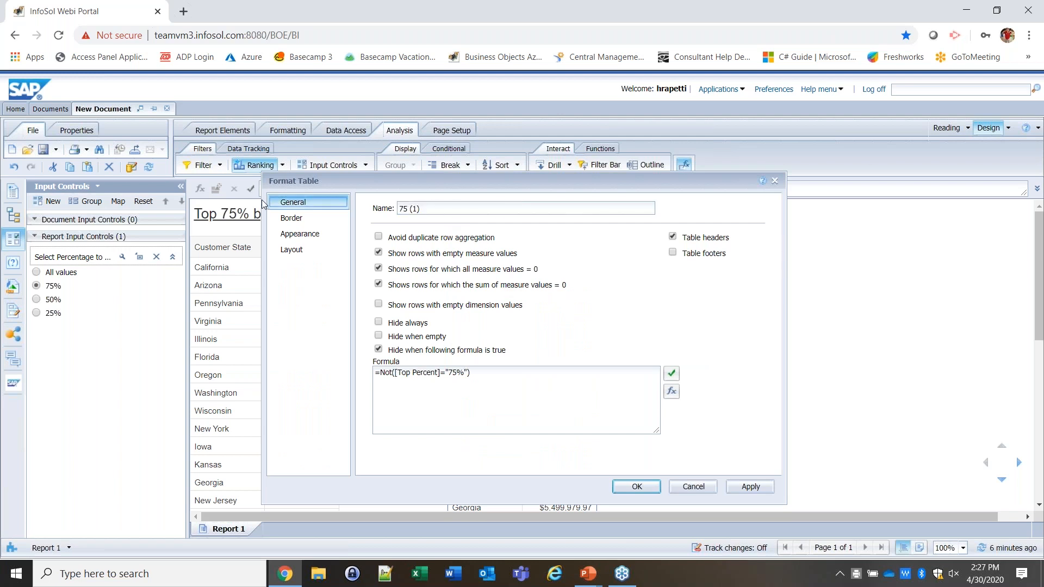
{"action": "triple_click", "coordinate": [493, 206]}
{"action": "type", "text": "50"}
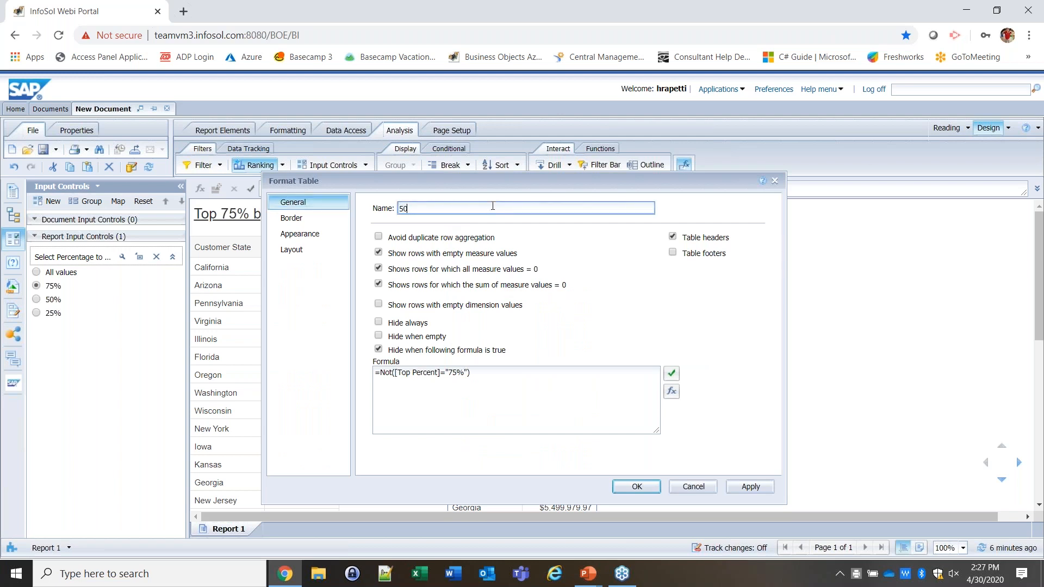
{"action": "double_click", "coordinate": [458, 372]}
{"action": "type", "text": "50"}
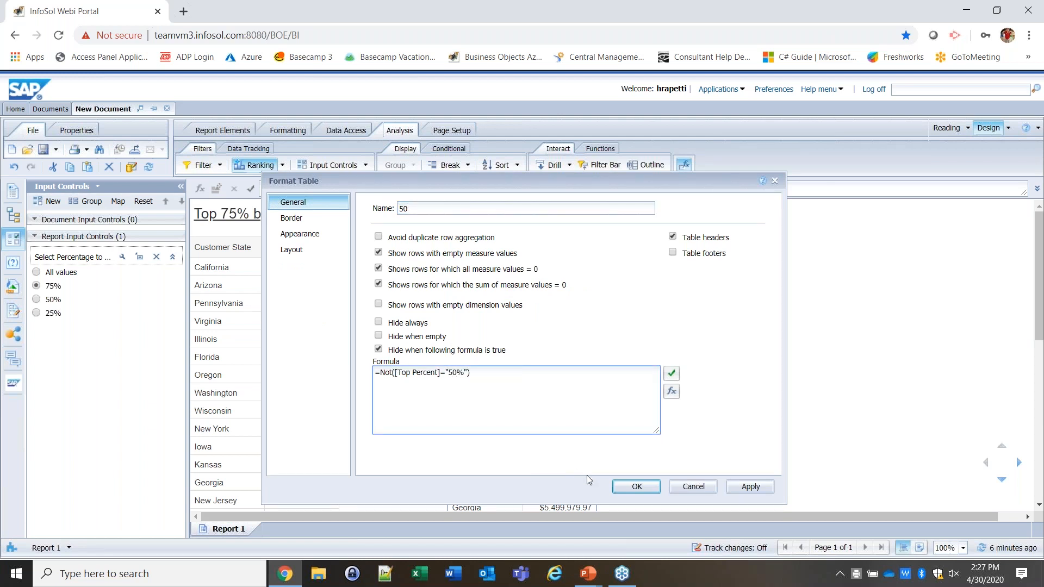
{"action": "left_click", "coordinate": [647, 488]}
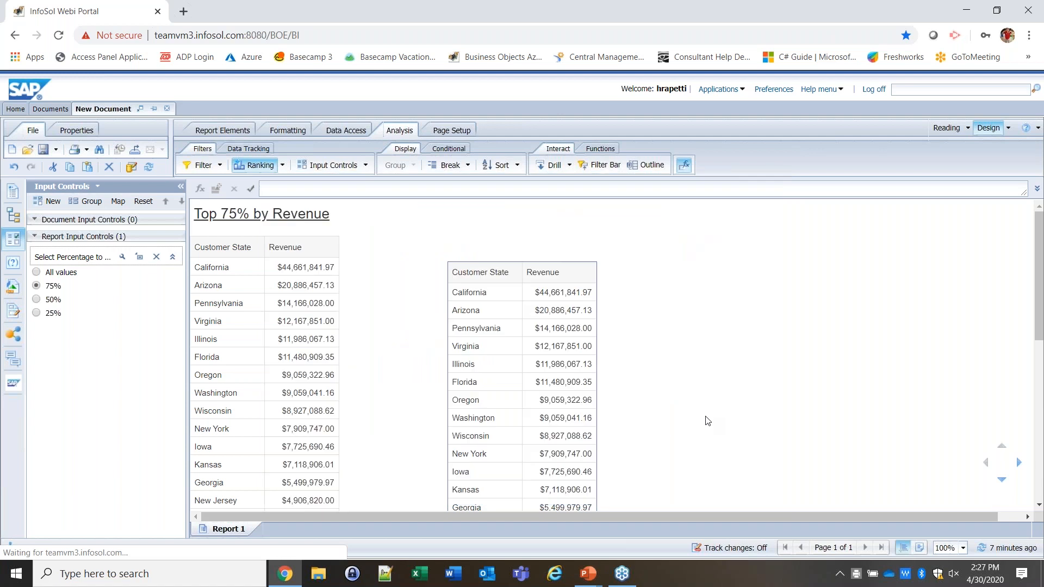
Step: Set the input control to 50%, place the 50 table directly under the report title, and change its ranking to the top 50%
{"action": "left_click", "coordinate": [36, 299]}
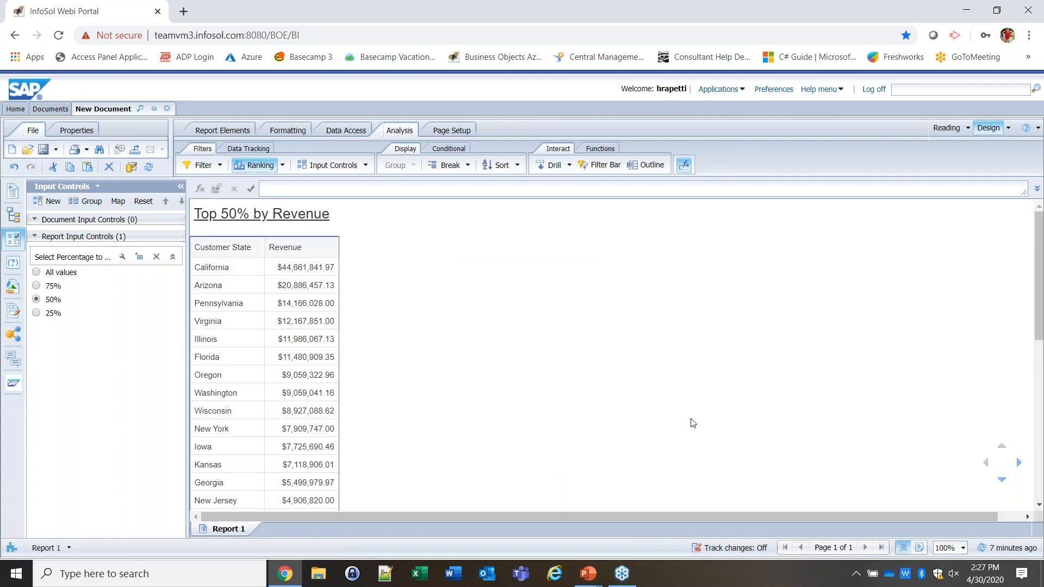
{"action": "left_click", "coordinate": [314, 302]}
{"action": "left_click", "coordinate": [315, 302]}
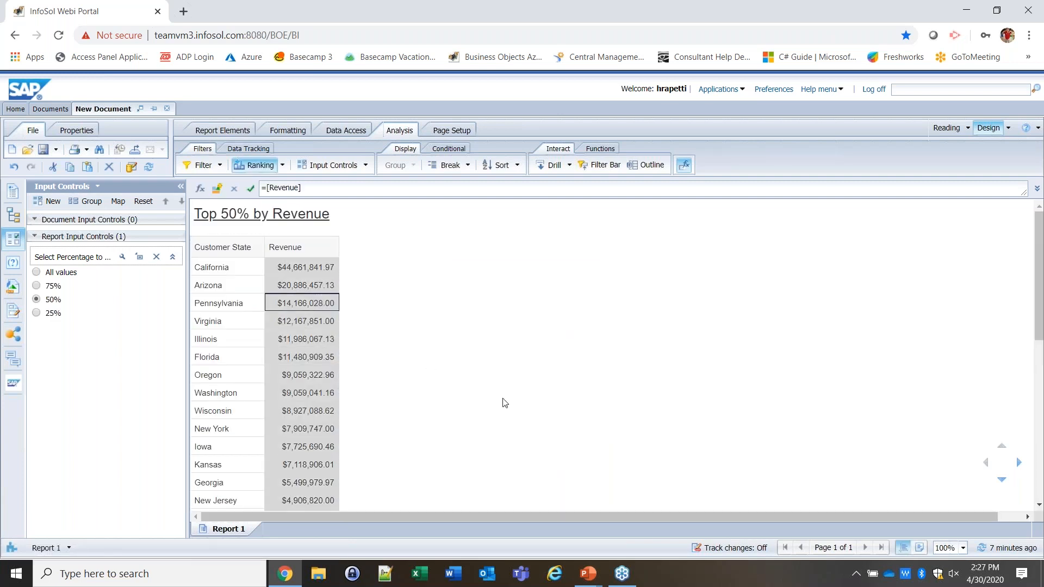
{"action": "scroll", "coordinate": [501, 399], "scroll_direction": "down", "scroll_amount": 5}
{"action": "scroll", "coordinate": [503, 402], "scroll_direction": "up", "scroll_amount": 5}
{"action": "left_click", "coordinate": [282, 165]}
{"action": "left_click", "coordinate": [279, 184]}
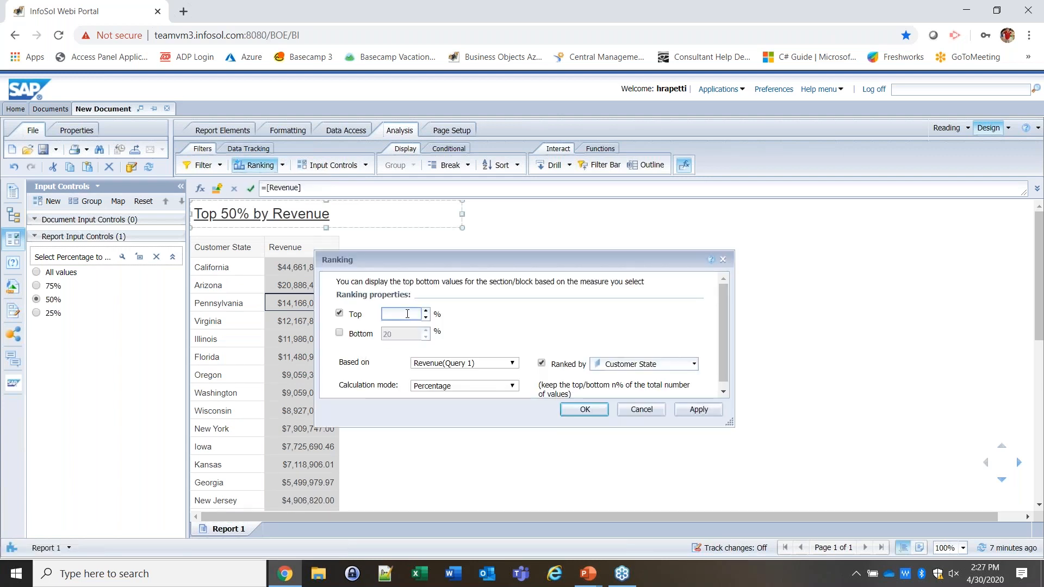
{"action": "left_click", "coordinate": [591, 413]}
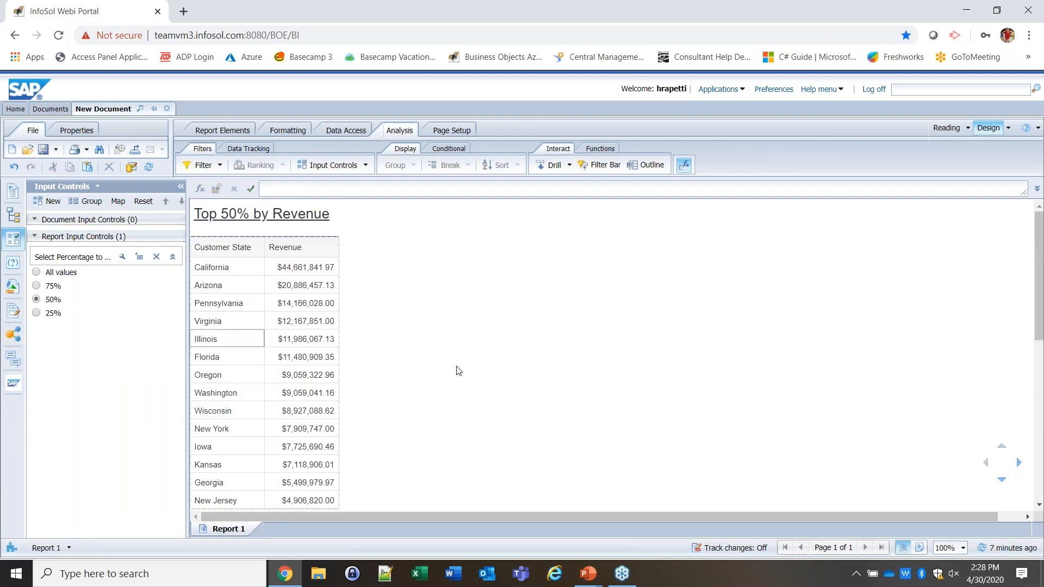
Step: Copy the 50 table and paste a duplicate in the empty area beside it
{"action": "right_click", "coordinate": [340, 352]}
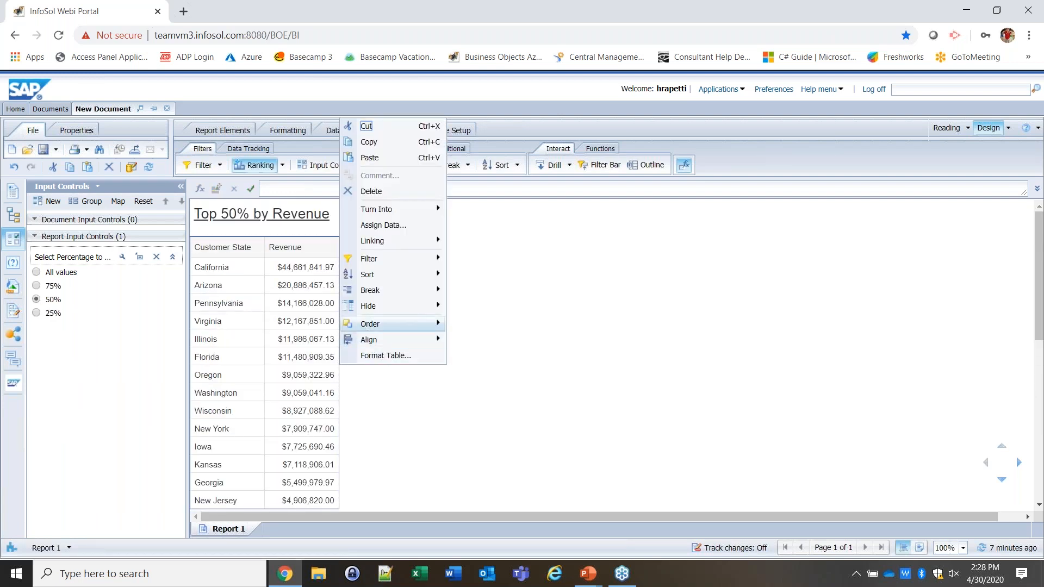
{"action": "left_click", "coordinate": [368, 142]}
{"action": "right_click", "coordinate": [441, 258]}
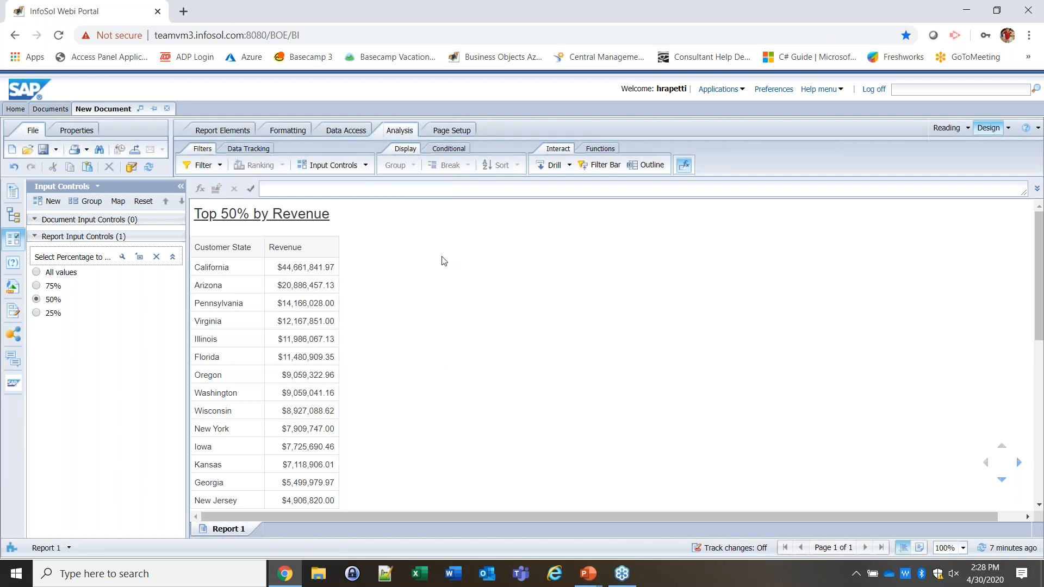
{"action": "left_click", "coordinate": [510, 293]}
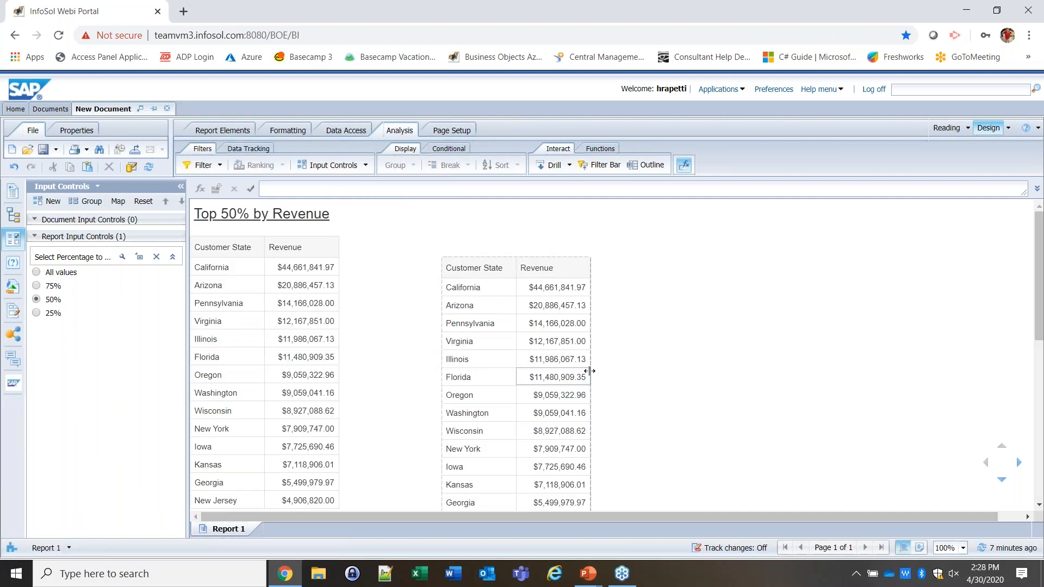
Step: Name the new duplicate table 25 and change its hide formula to =Not([Top Percent]="25%")
{"action": "right_click", "coordinate": [593, 373]}
{"action": "left_click", "coordinate": [628, 361]}
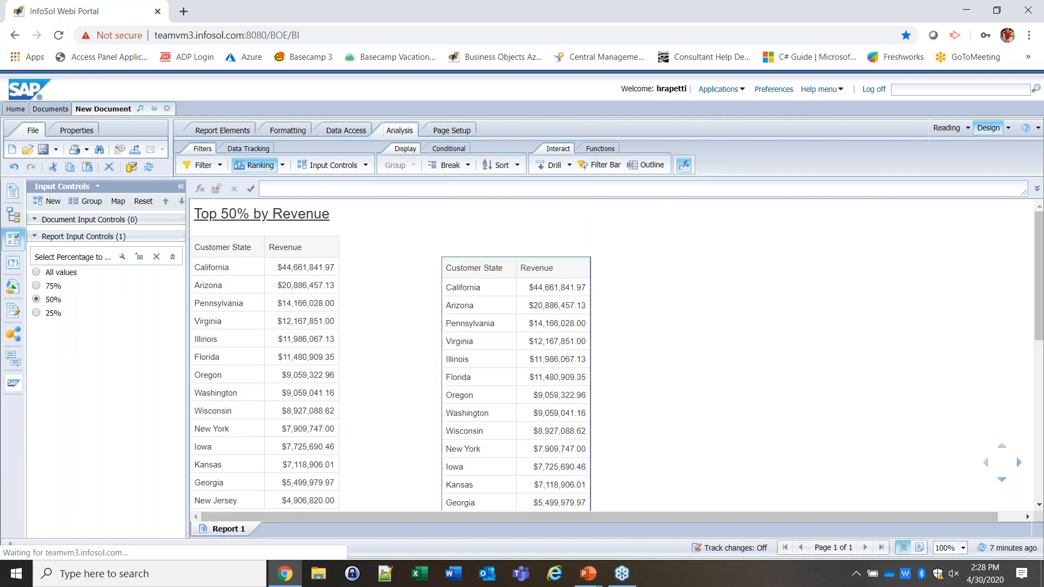
{"action": "type", "text": "25"}
{"action": "left_click", "coordinate": [458, 371]}
{"action": "key", "text": "BackSpace"}
{"action": "key", "text": "BackSpace"}
{"action": "type", "text": "25%\")"}
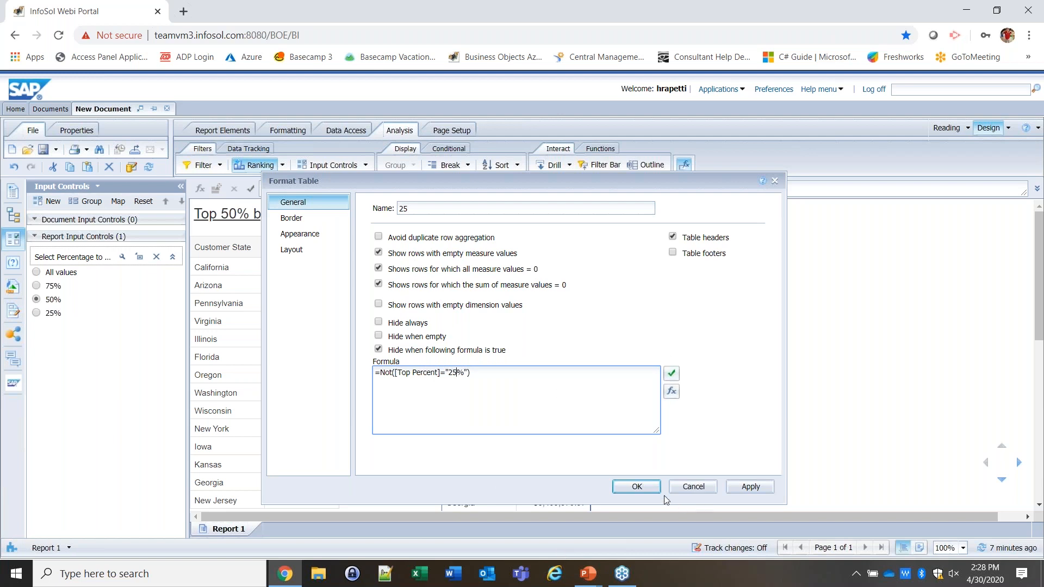
{"action": "left_click", "coordinate": [638, 487]}
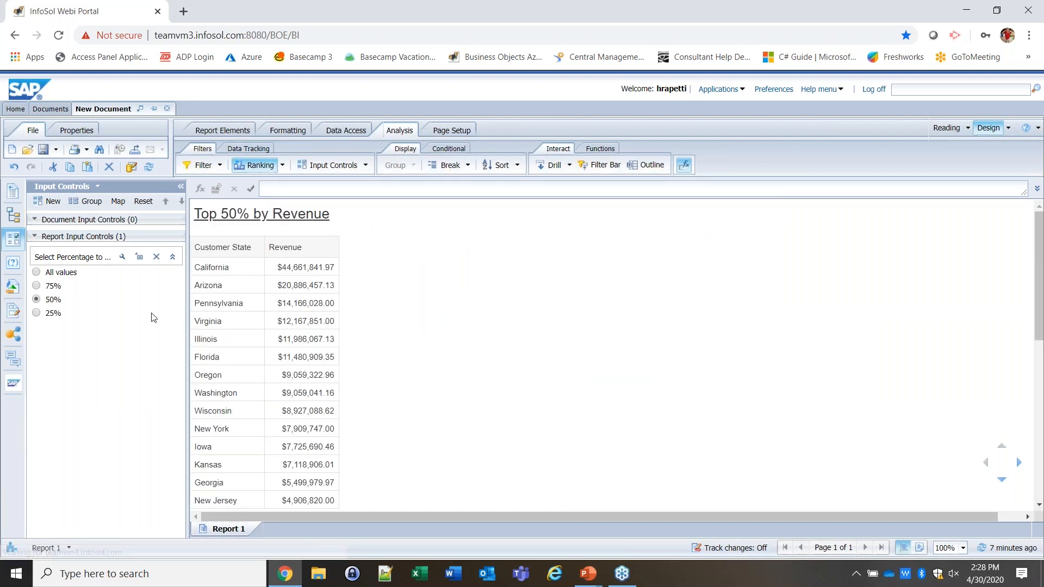
Step: Set the input control to 25%, move the 25 table directly under the report title, and change its ranking to the top 25%
{"action": "left_click", "coordinate": [38, 314]}
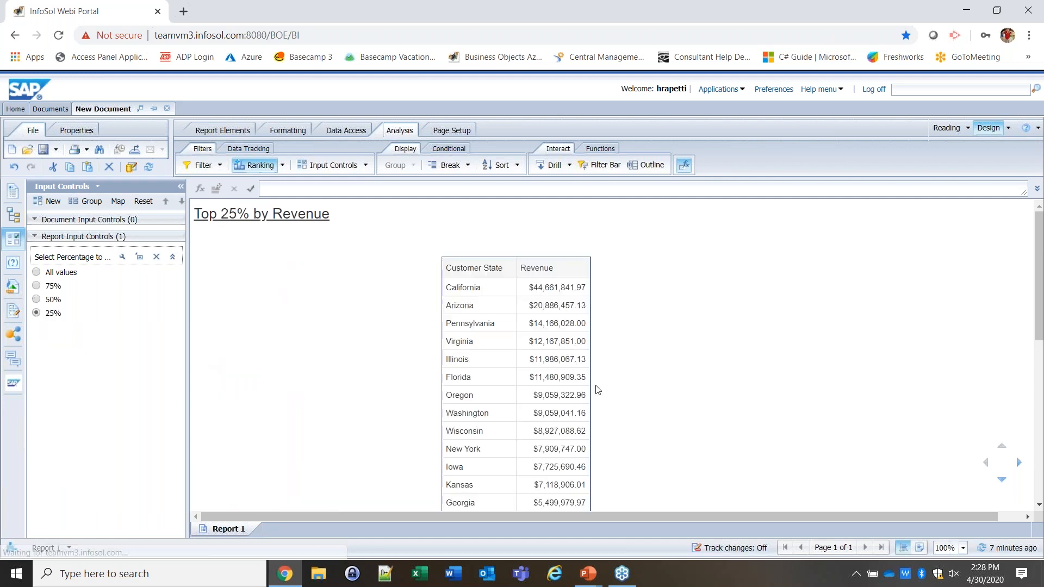
{"action": "left_click_drag", "start_coordinate": [591, 436], "coordinate": [296, 328]}
{"action": "left_click", "coordinate": [297, 335]}
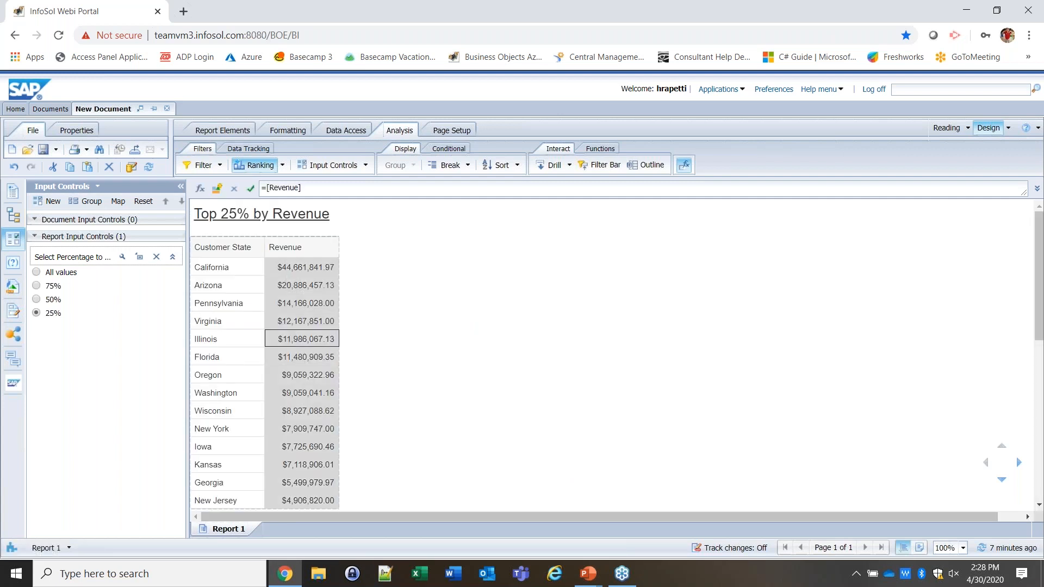
{"action": "left_click", "coordinate": [282, 165]}
{"action": "left_click", "coordinate": [266, 179]}
{"action": "left_click", "coordinate": [396, 308]}
{"action": "type", "text": "25"}
{"action": "left_click", "coordinate": [585, 412]}
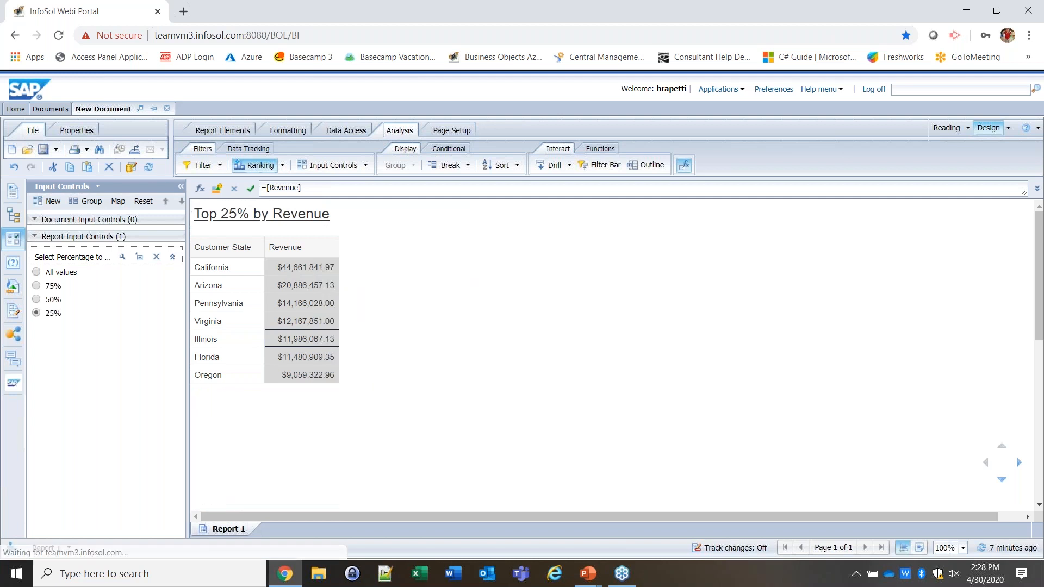
Step: Check the tables shown for All values, 75% and 50% by choosing each option and looking through the rows
{"action": "left_click", "coordinate": [37, 272]}
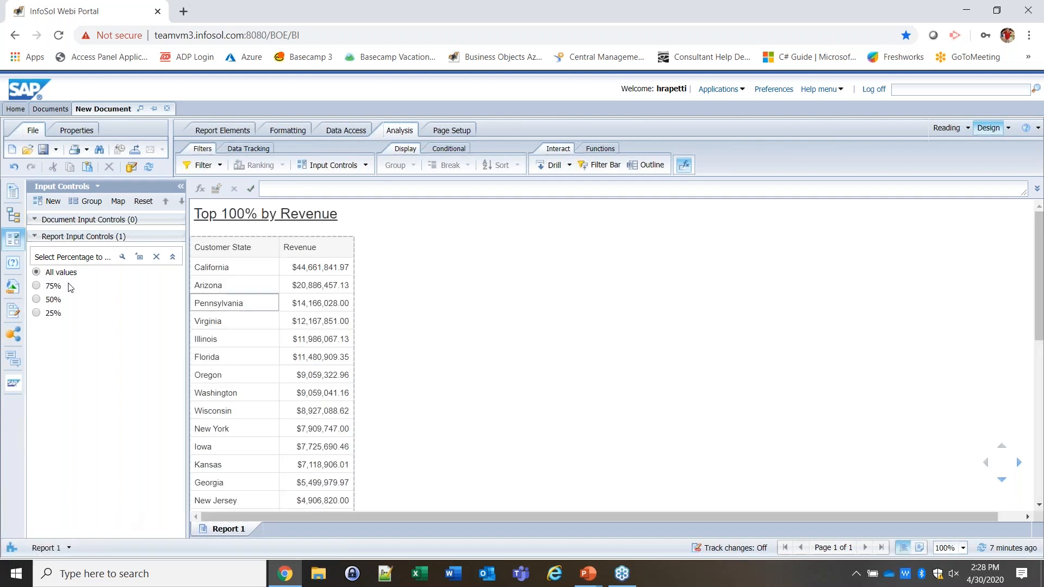
{"action": "left_click", "coordinate": [36, 286]}
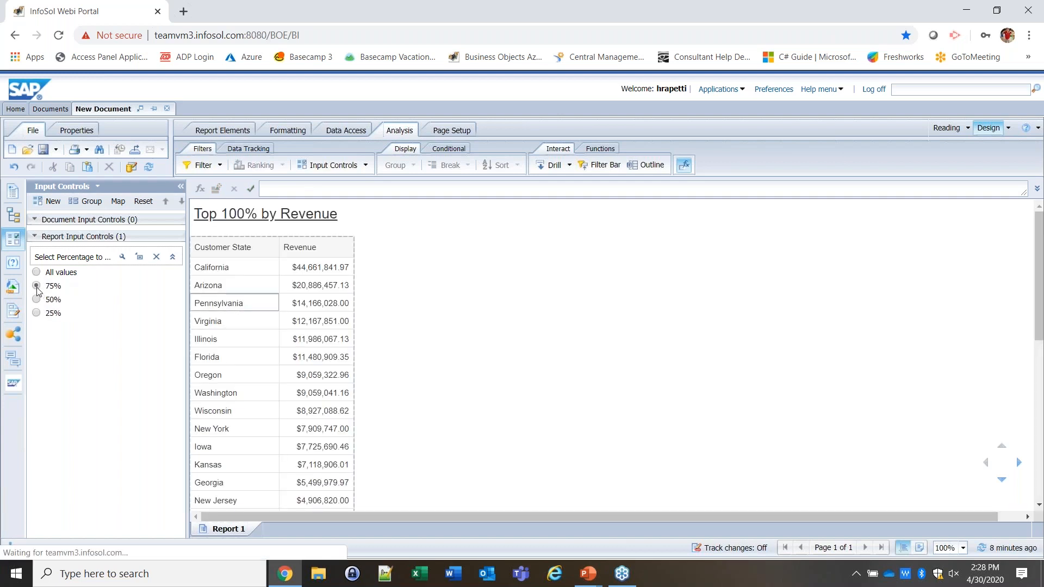
{"action": "scroll", "coordinate": [516, 375], "scroll_direction": "down", "scroll_amount": 3}
{"action": "scroll", "coordinate": [501, 397], "scroll_direction": "up", "scroll_amount": 3}
{"action": "left_click", "coordinate": [36, 299]}
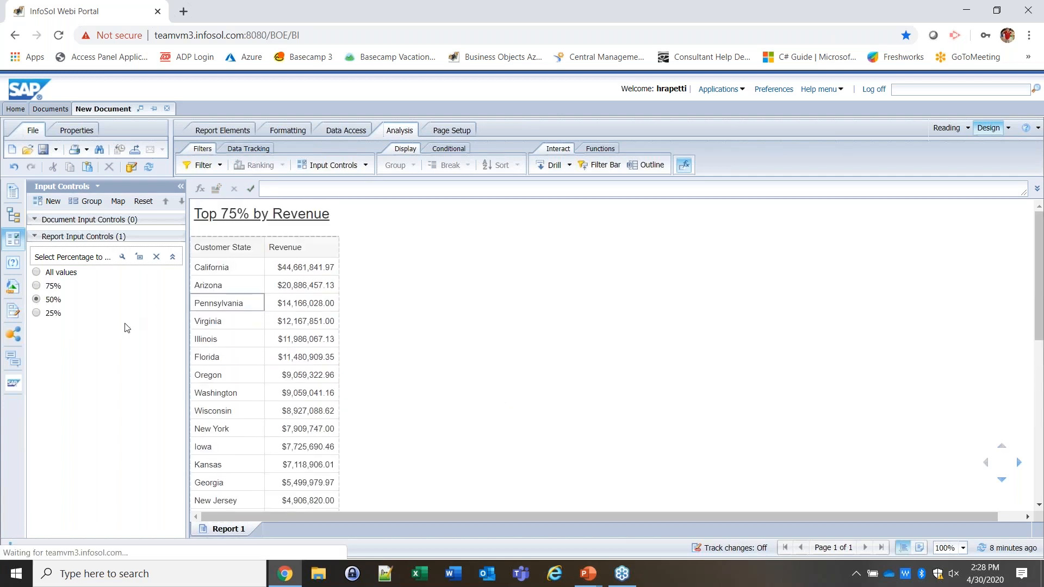
{"action": "scroll", "coordinate": [594, 414], "scroll_direction": "down", "scroll_amount": 3}
{"action": "scroll", "coordinate": [587, 415], "scroll_direction": "up", "scroll_amount": 3}
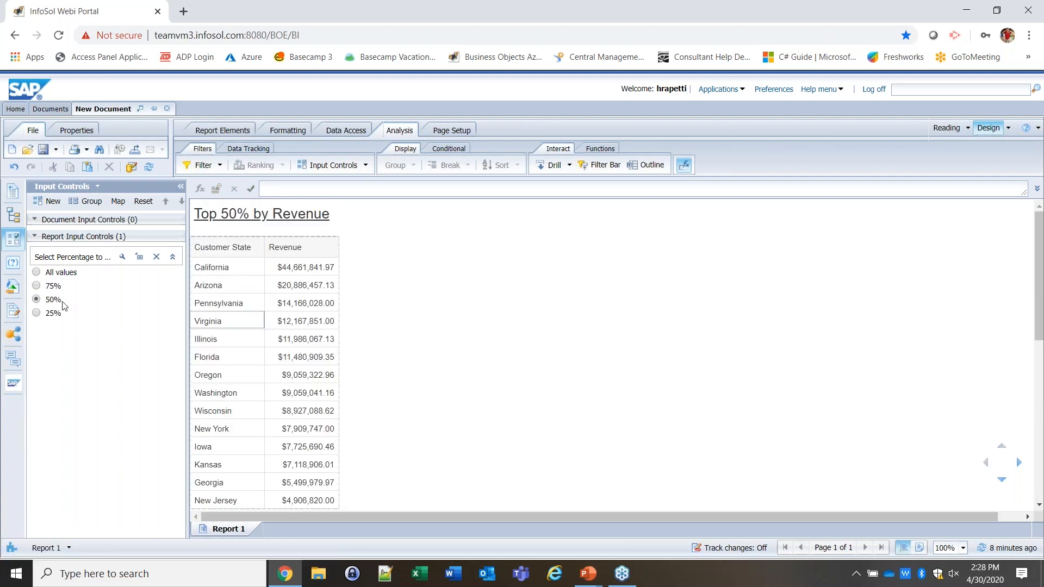
Step: Set the input control to 25% and look through the rows of the table shown
{"action": "left_click", "coordinate": [36, 313]}
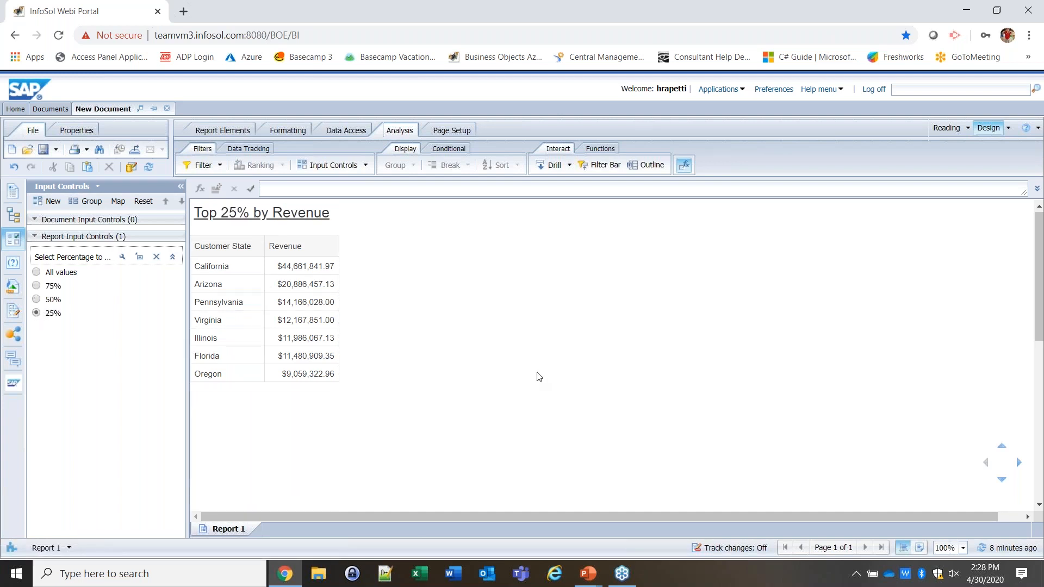
{"action": "scroll", "coordinate": [539, 377], "scroll_direction": "down", "scroll_amount": 5}
{"action": "scroll", "coordinate": [539, 377], "scroll_direction": "up", "scroll_amount": 5}
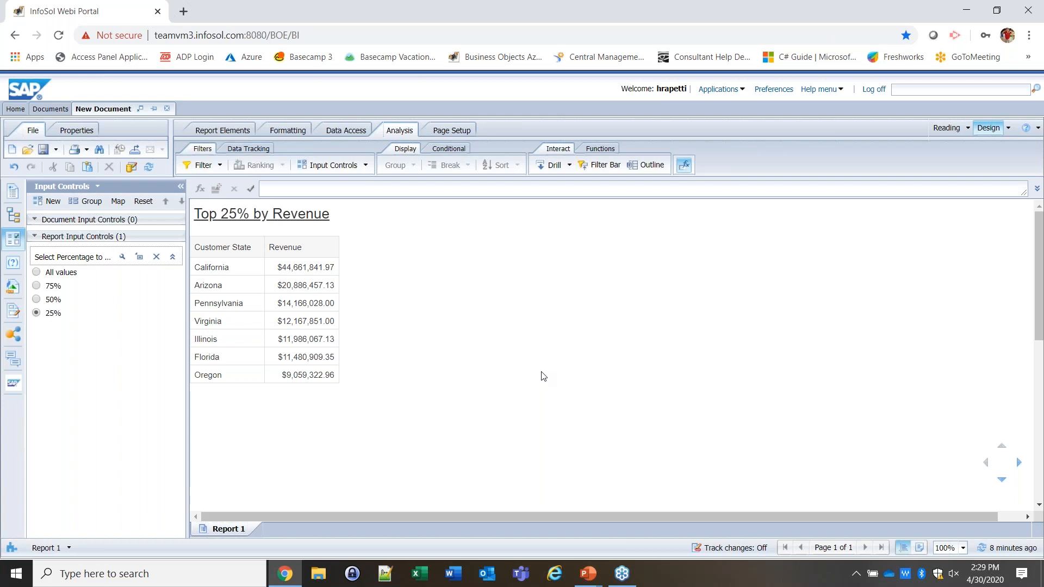
Step: View the BI platform's version information, then close it
{"action": "left_click", "coordinate": [833, 90]}
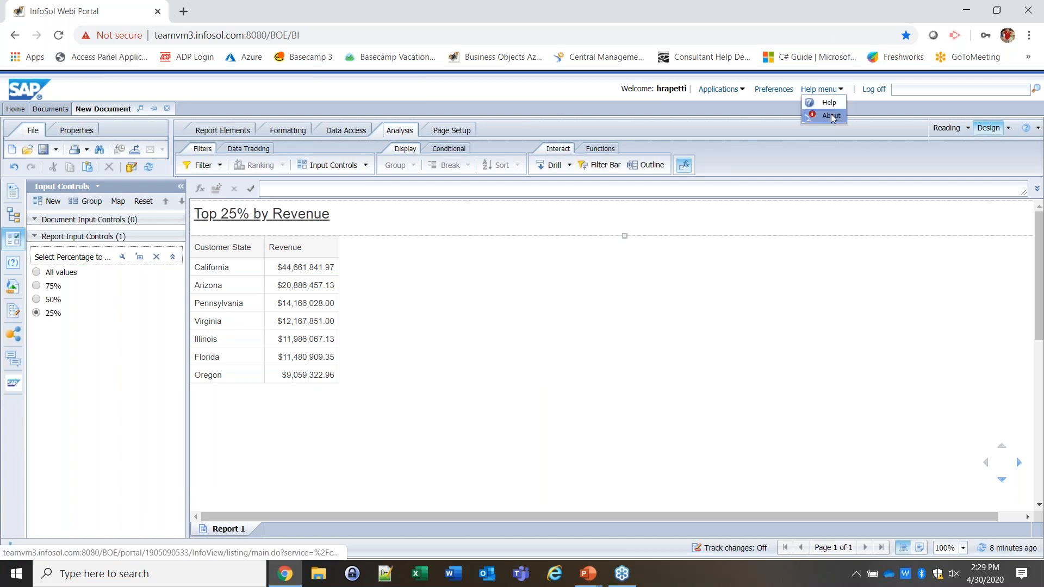
{"action": "left_click", "coordinate": [831, 116]}
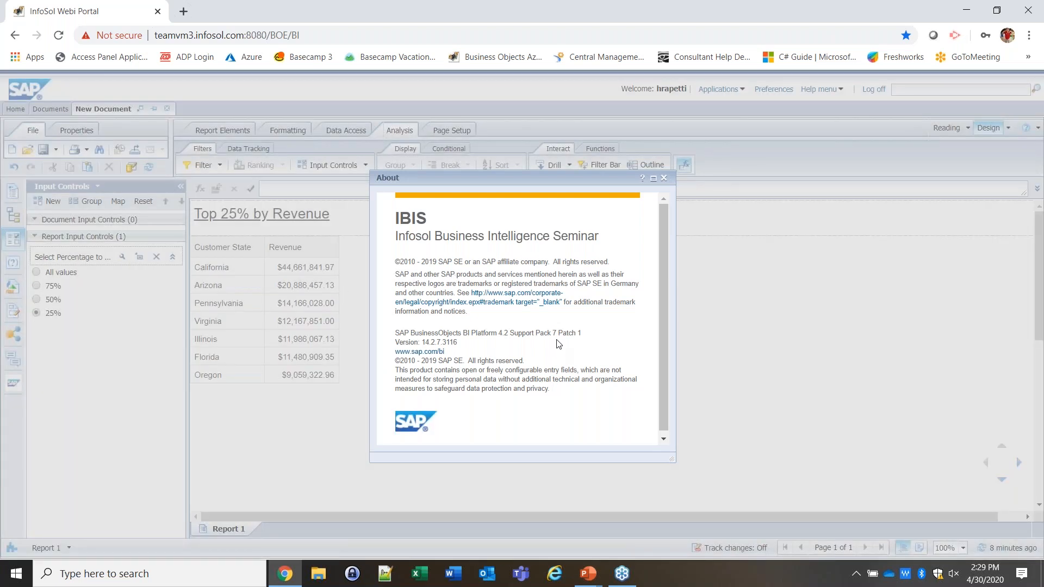
{"action": "left_click", "coordinate": [664, 181]}
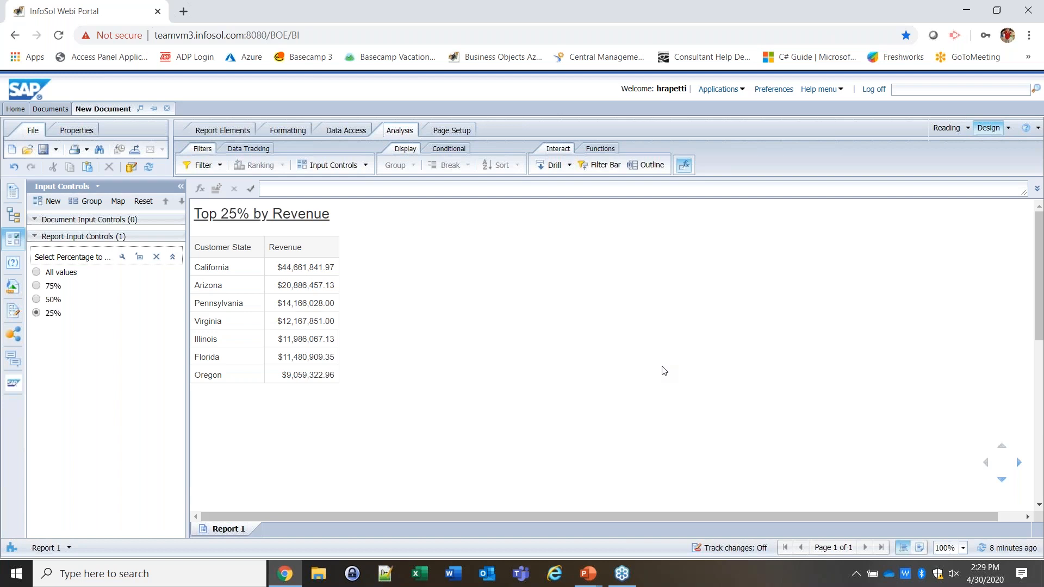
Step: Switch to the PowerPoint slide show and advance it to the Poll 3 slide
{"action": "key", "text": "alt+Tab"}
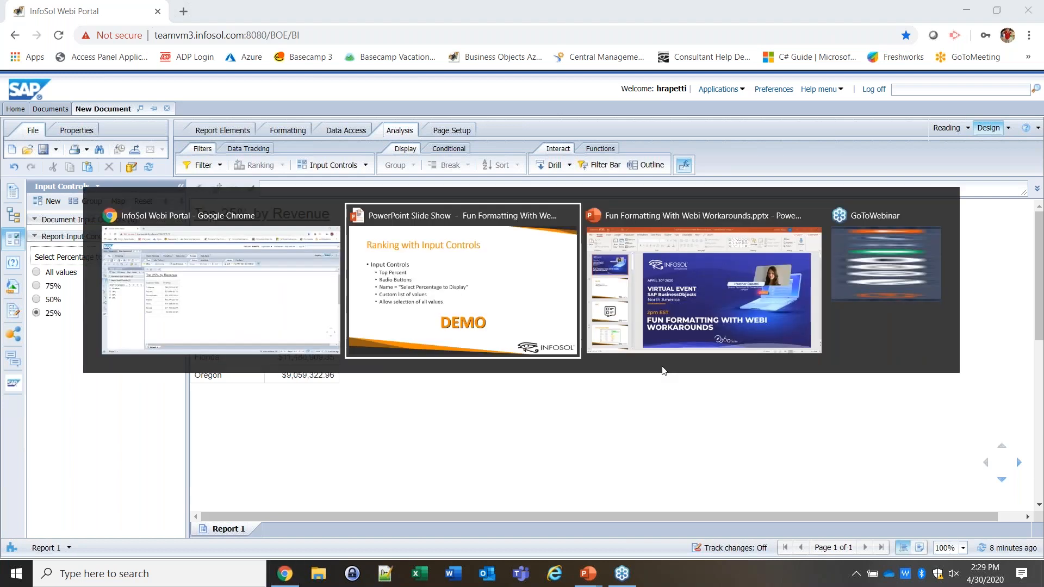
{"action": "left_click", "coordinate": [658, 200]}
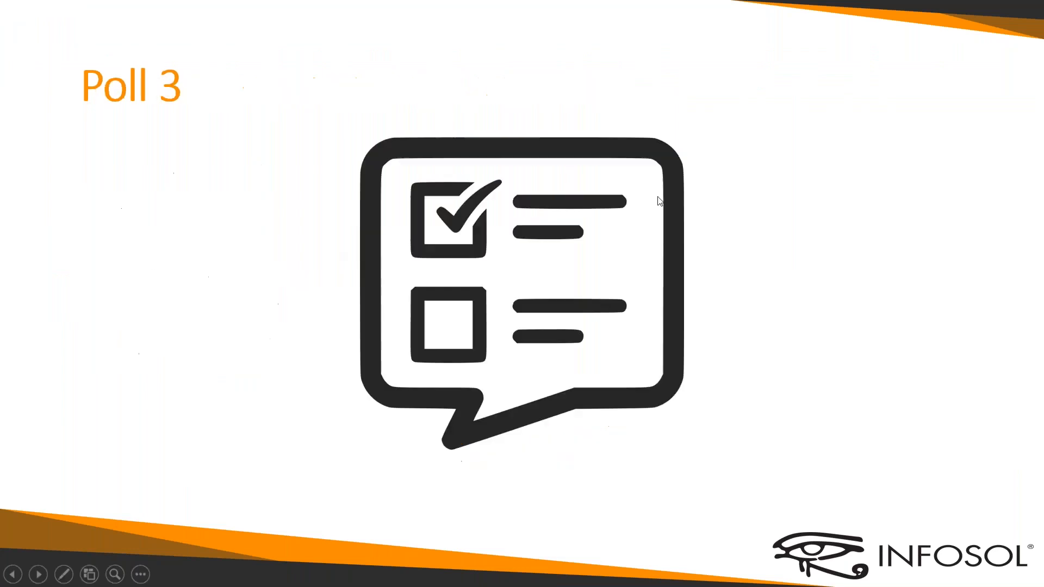
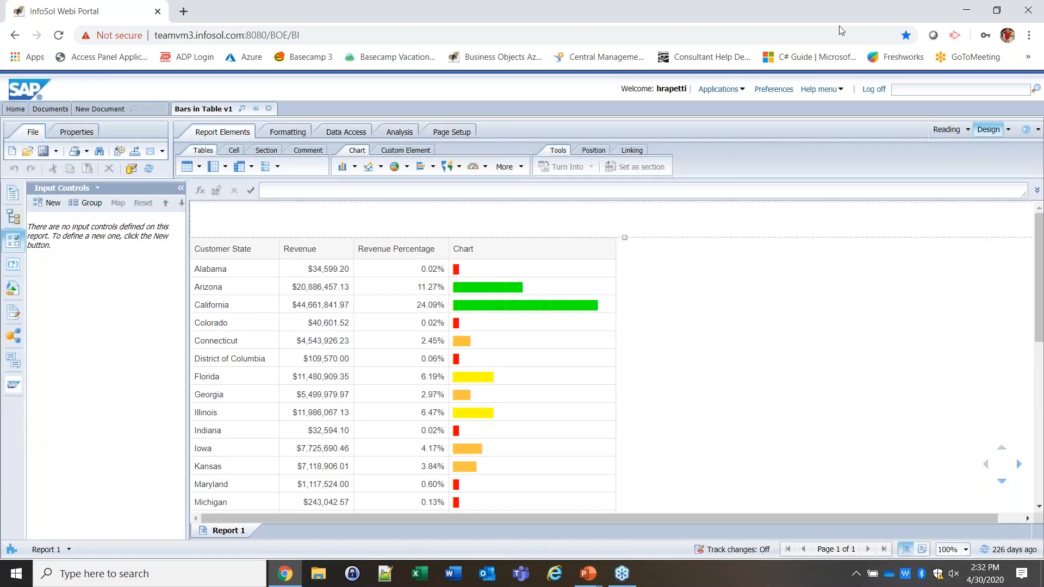
Step: Insert a blank vertical table in the empty area beside the revenue table and delete its third column
{"action": "left_click", "coordinate": [847, 26]}
{"action": "left_click", "coordinate": [740, 325]}
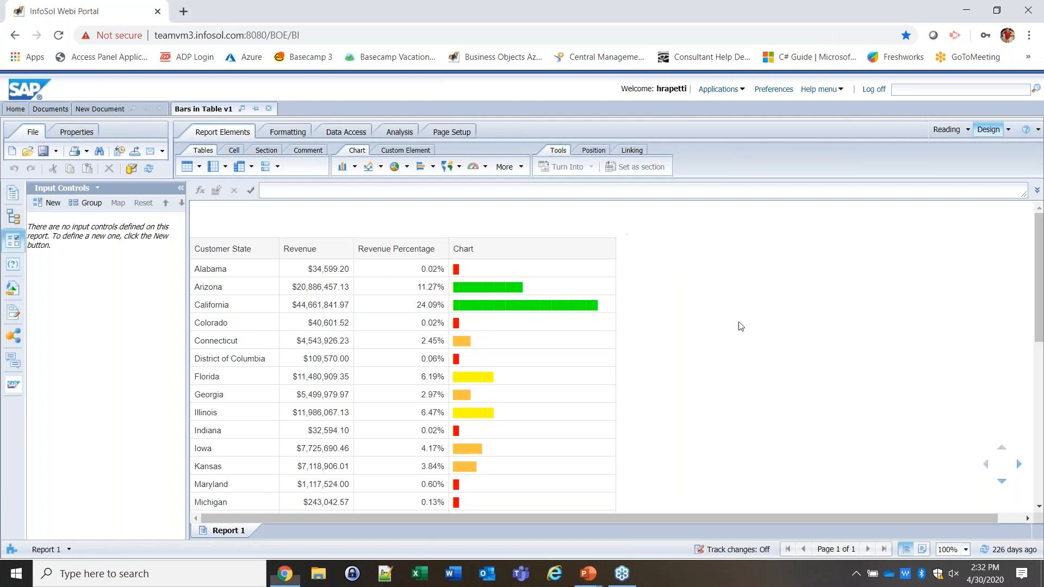
{"action": "left_click", "coordinate": [187, 166]}
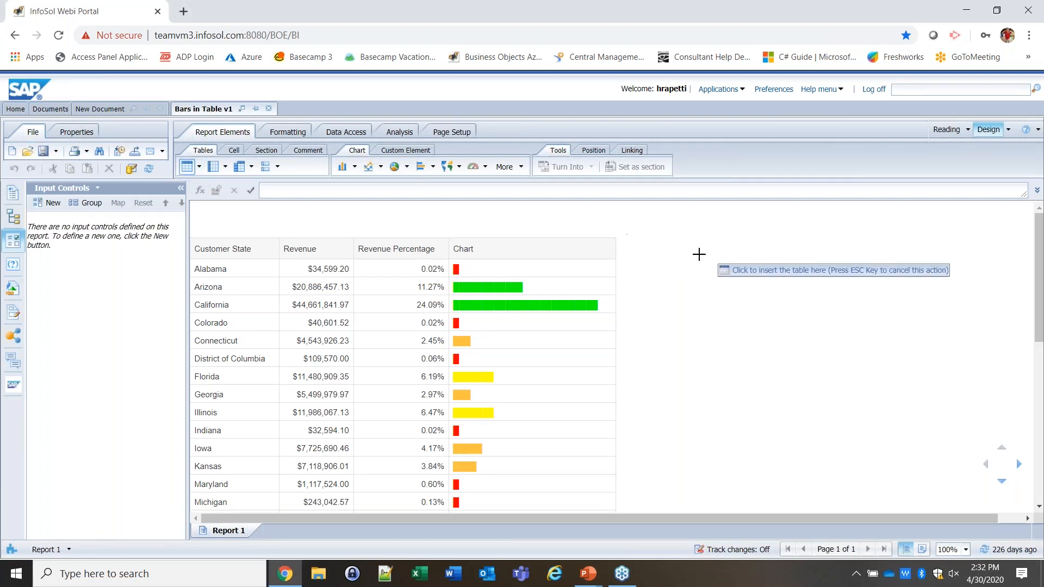
{"action": "left_click", "coordinate": [703, 254]}
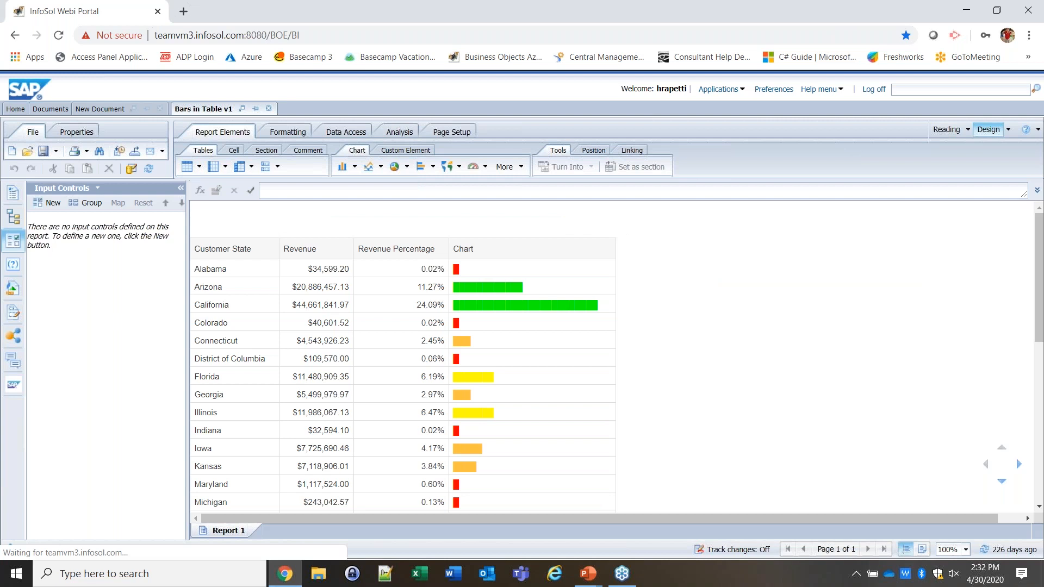
{"action": "left_click", "coordinate": [833, 264]}
{"action": "right_click", "coordinate": [833, 262]}
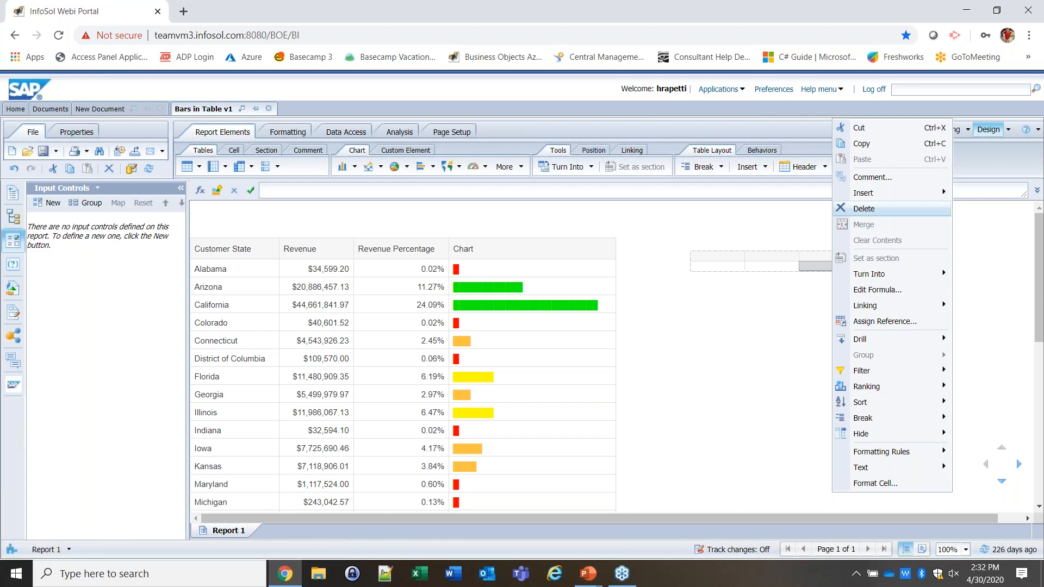
{"action": "left_click", "coordinate": [865, 209]}
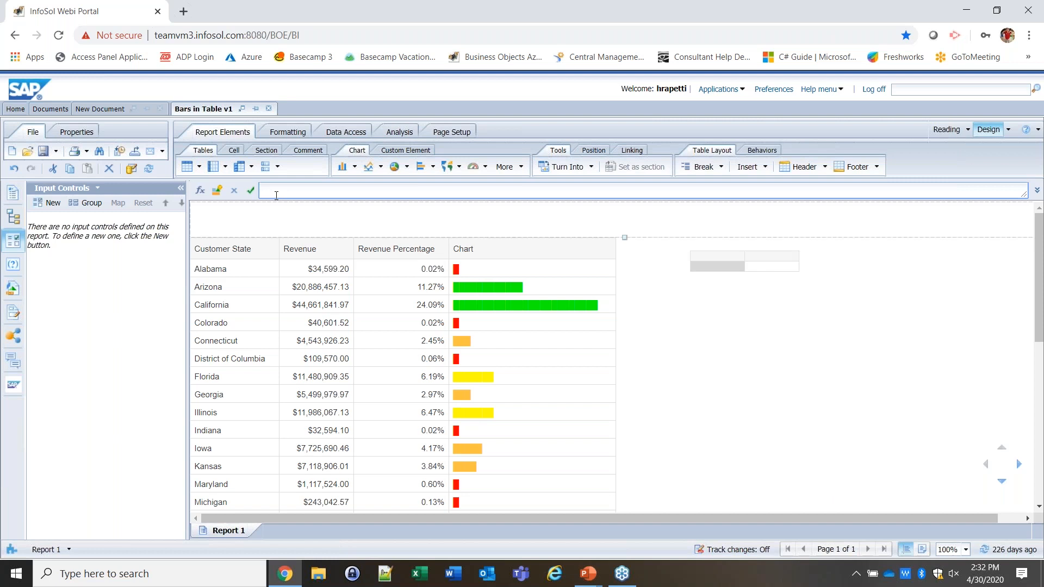
Step: Label the new table's first body row 0 - 1%, insert a row below it and label that one 1 - 5%
{"action": "left_click", "coordinate": [593, 326]}
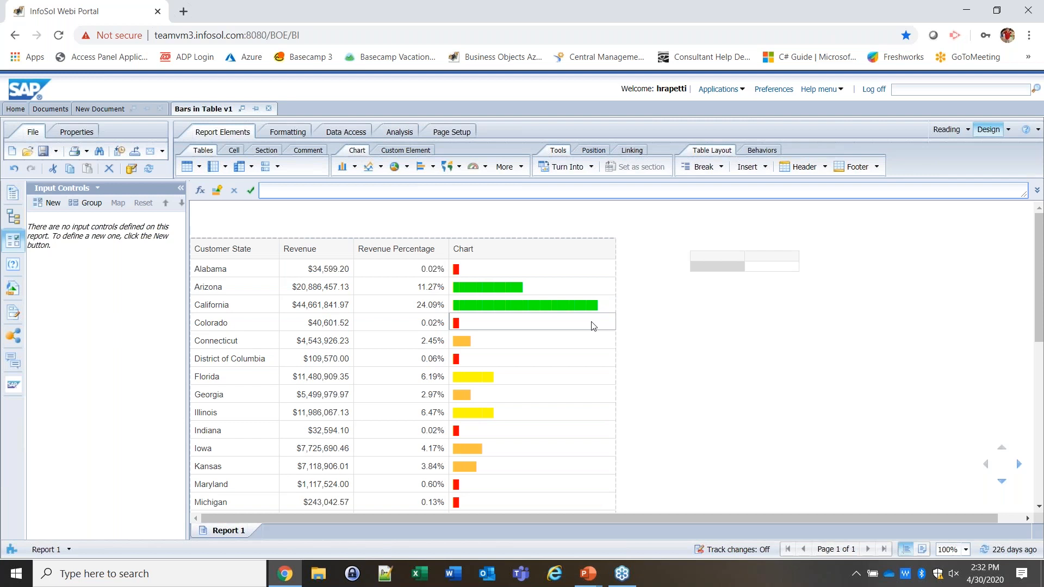
{"action": "type", "text": "0 - 1%"}
{"action": "key", "text": "Return"}
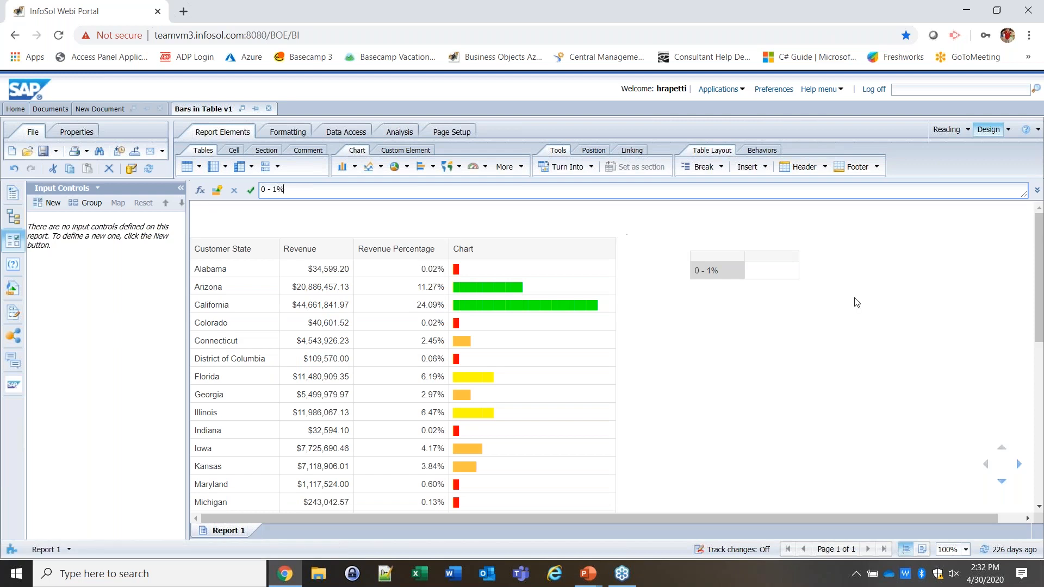
{"action": "right_click", "coordinate": [727, 271]}
{"action": "mouse_move", "coordinate": [778, 202]}
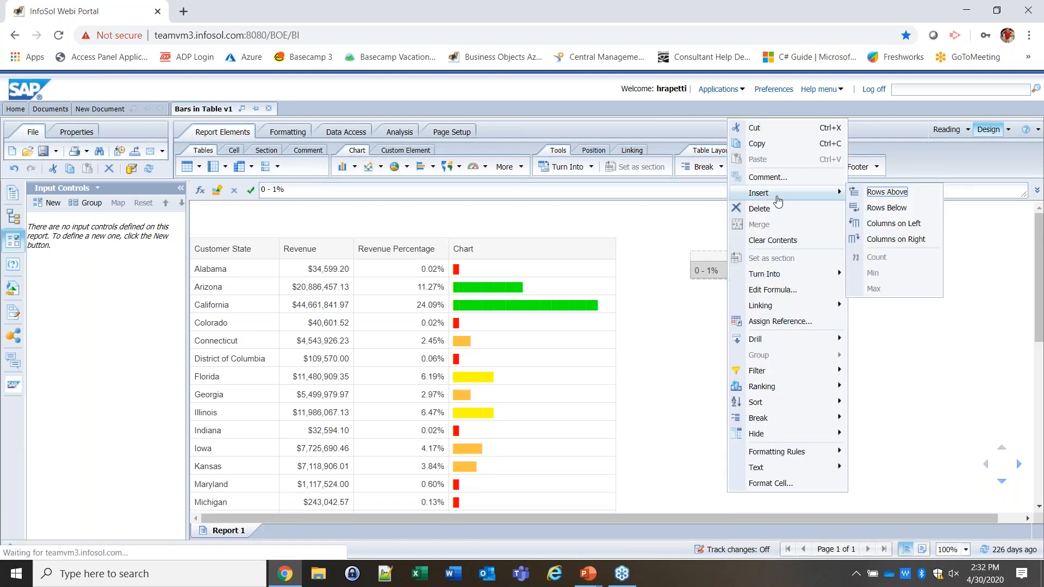
{"action": "left_click", "coordinate": [894, 240]}
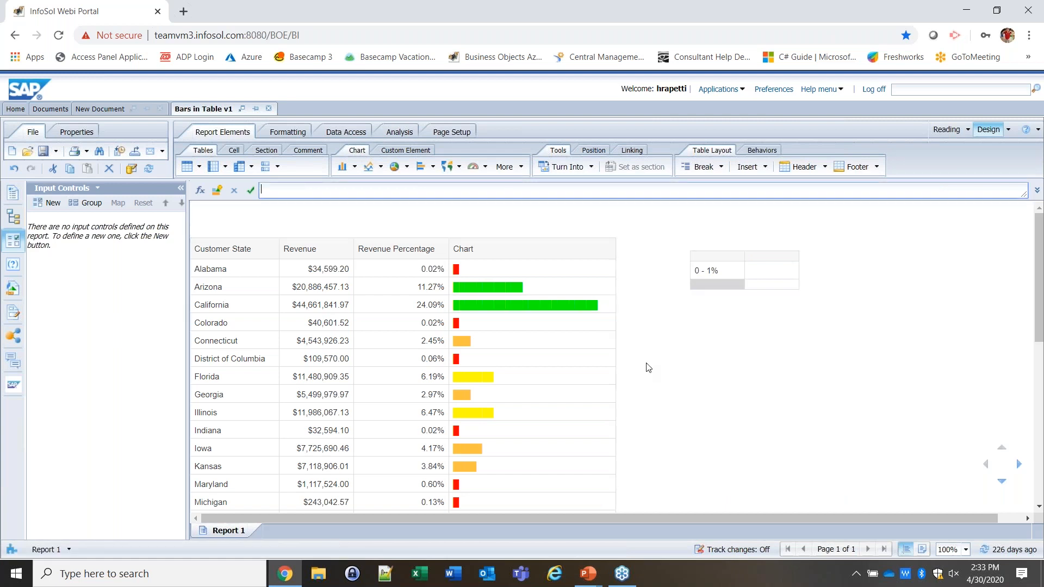
{"action": "type", "text": "1 - 5%"}
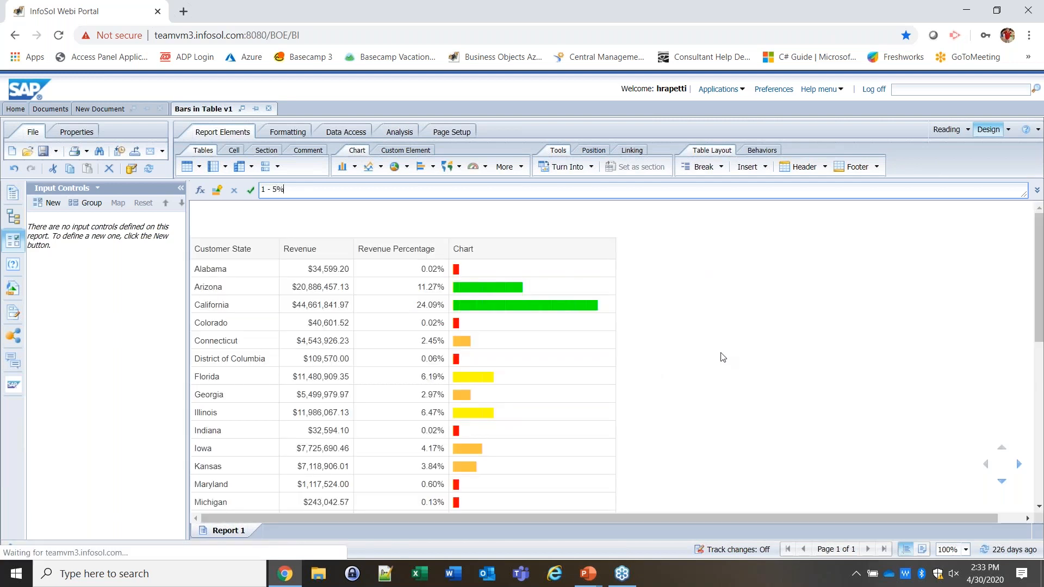
Step: Insert a row below the 1 - 5% row and label it 5 - 10%
{"action": "right_click", "coordinate": [707, 291]}
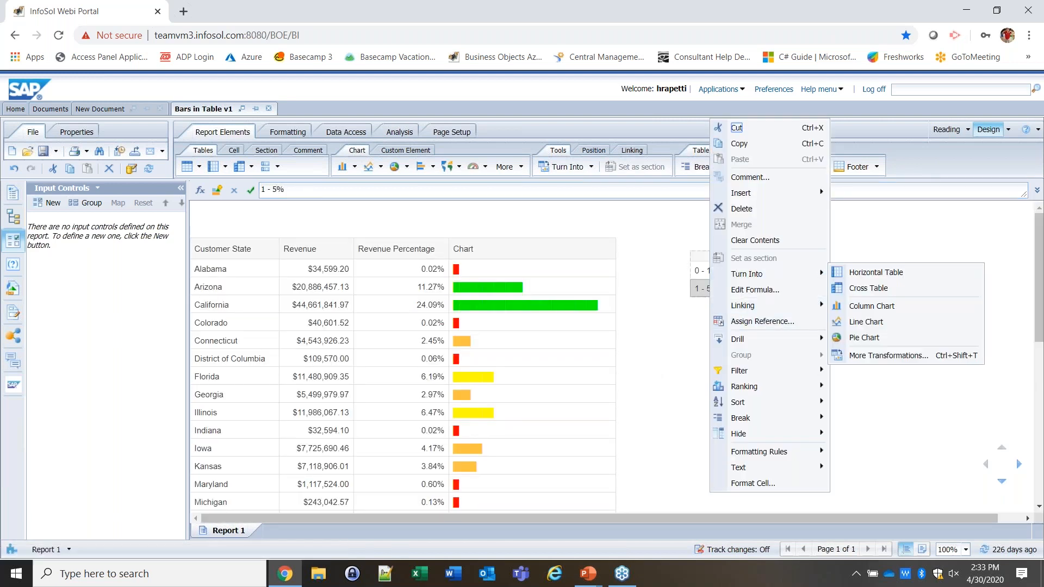
{"action": "mouse_move", "coordinate": [762, 193]}
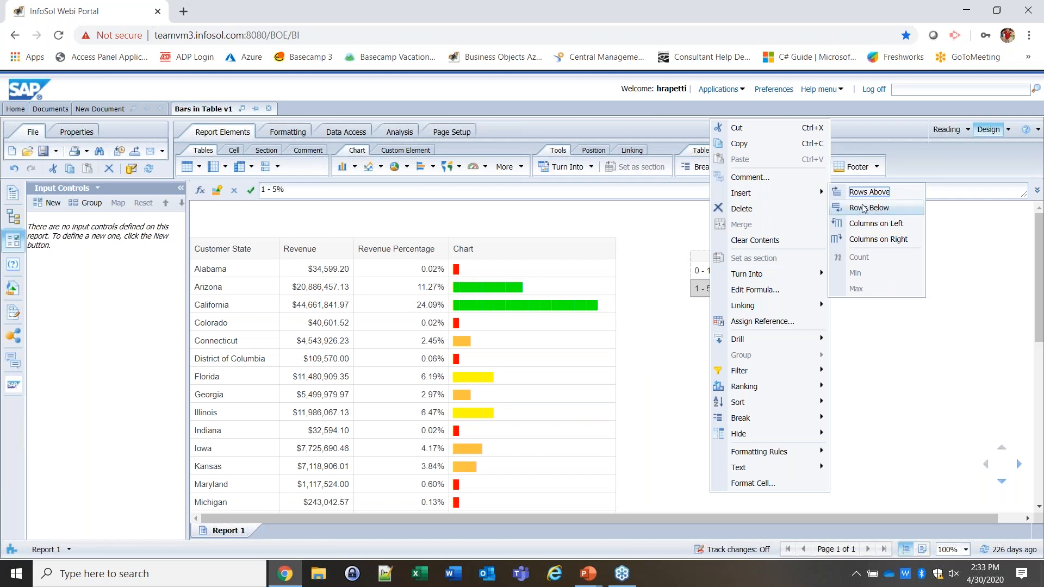
{"action": "left_click", "coordinate": [857, 212]}
{"action": "left_click", "coordinate": [716, 302]}
{"action": "left_click", "coordinate": [508, 190]}
{"action": "type", "text": "5 - 10%"}
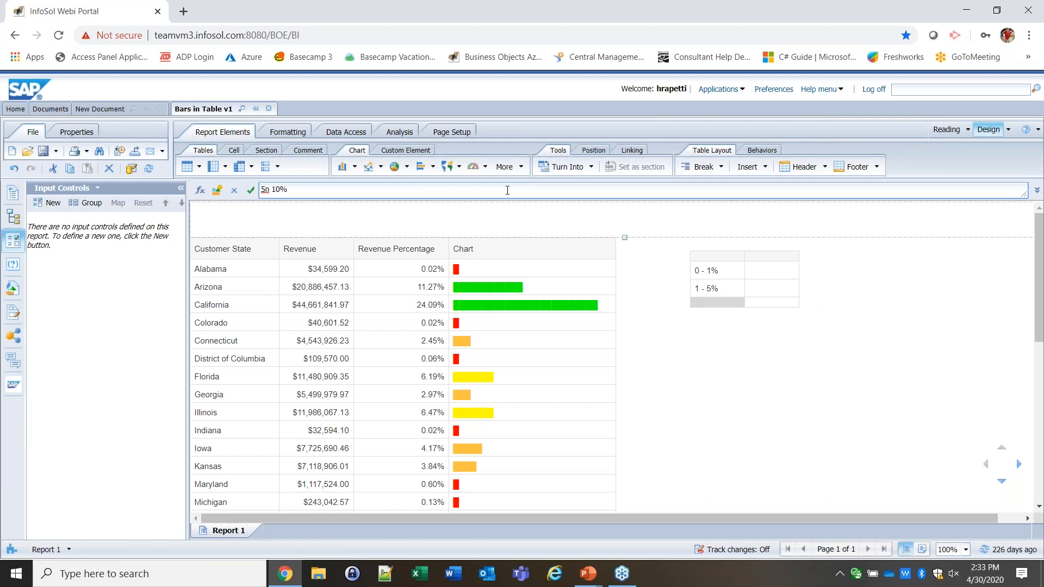
{"action": "key", "text": "BackSpace"}
{"action": "type", "text": "-"}
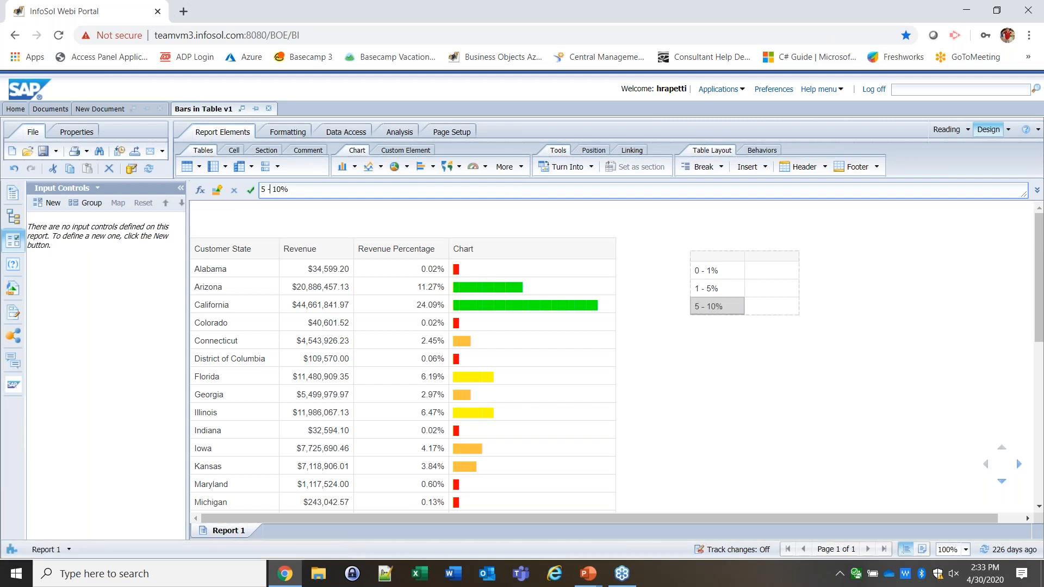
Step: Insert a row below the 5 - 10% row and label it 10+%
{"action": "right_click", "coordinate": [709, 306]}
{"action": "mouse_move", "coordinate": [772, 193]}
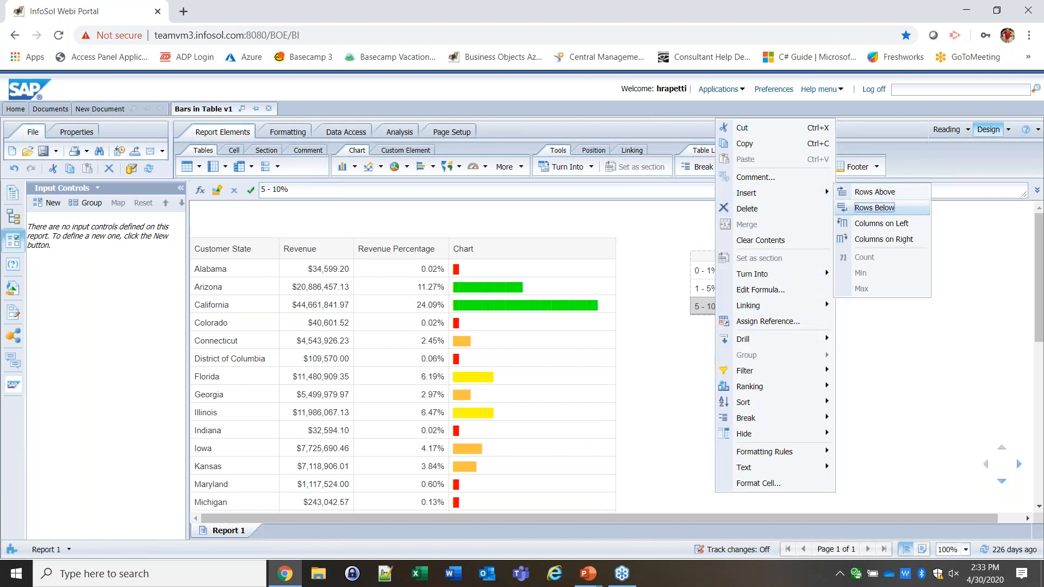
{"action": "left_click", "coordinate": [875, 208]}
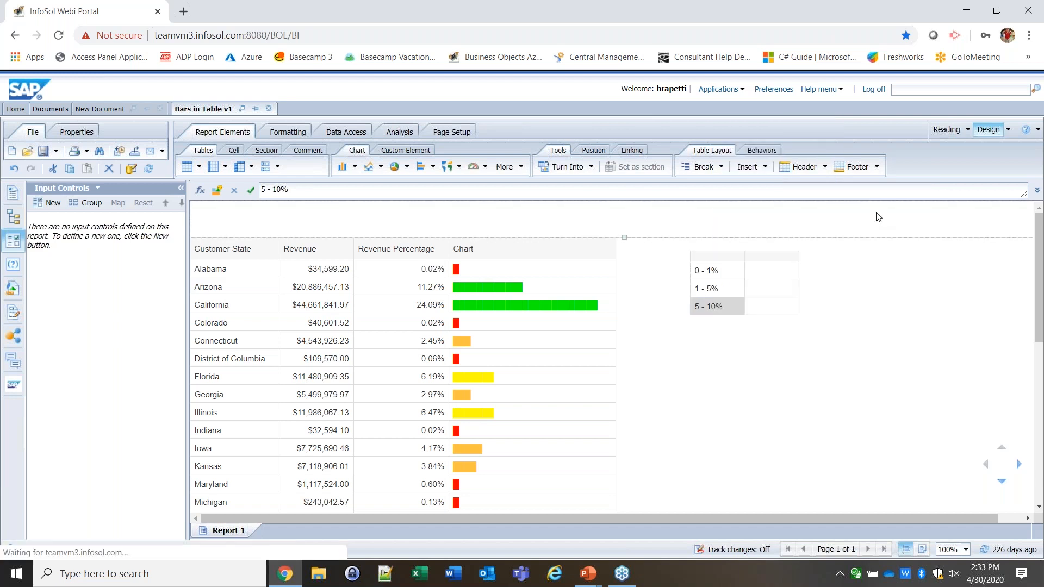
{"action": "left_click", "coordinate": [492, 187]}
{"action": "type", "text": "10+%"}
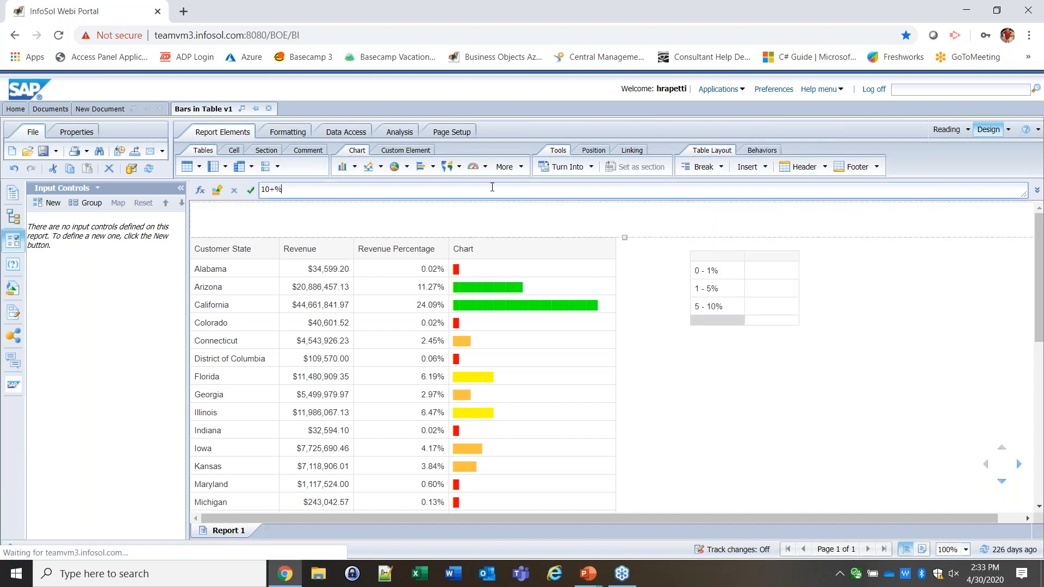
{"action": "left_click", "coordinate": [763, 383]}
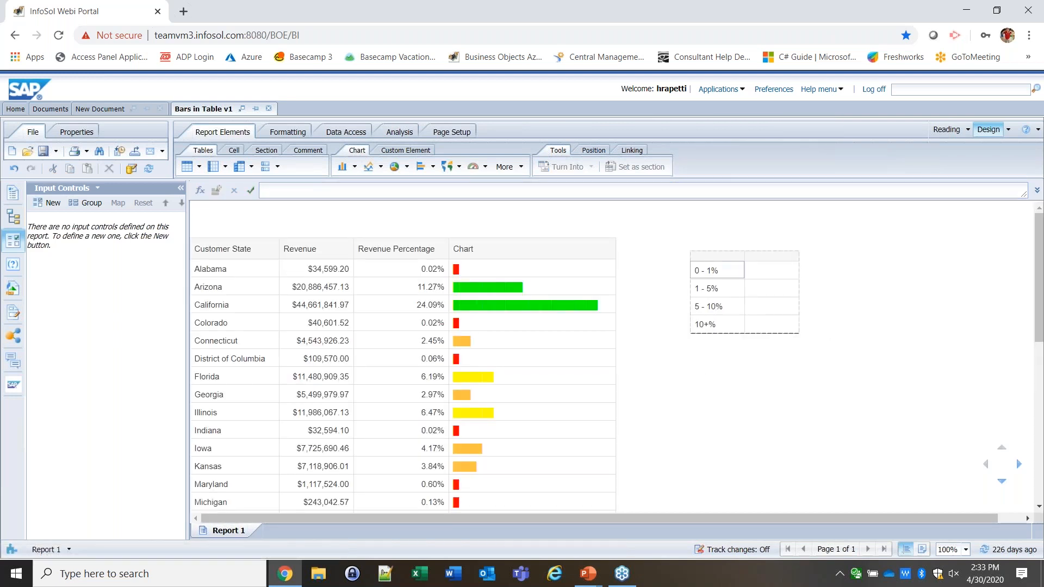
Step: Copy the =Fill(Char(9608) part of the Chart variable's formula and close the variable without changing it
{"action": "left_click", "coordinate": [764, 289]}
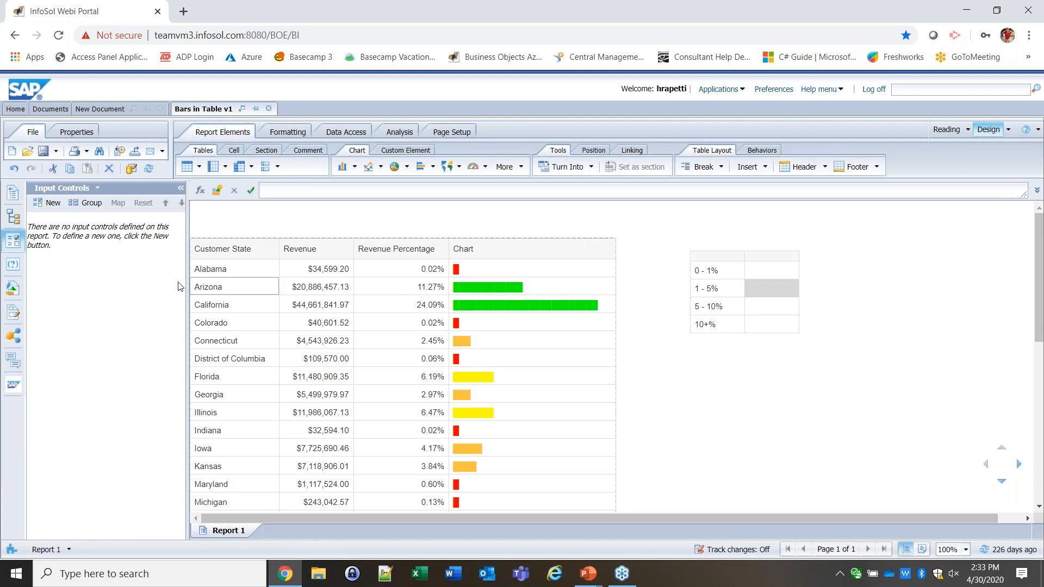
{"action": "left_click", "coordinate": [13, 264]}
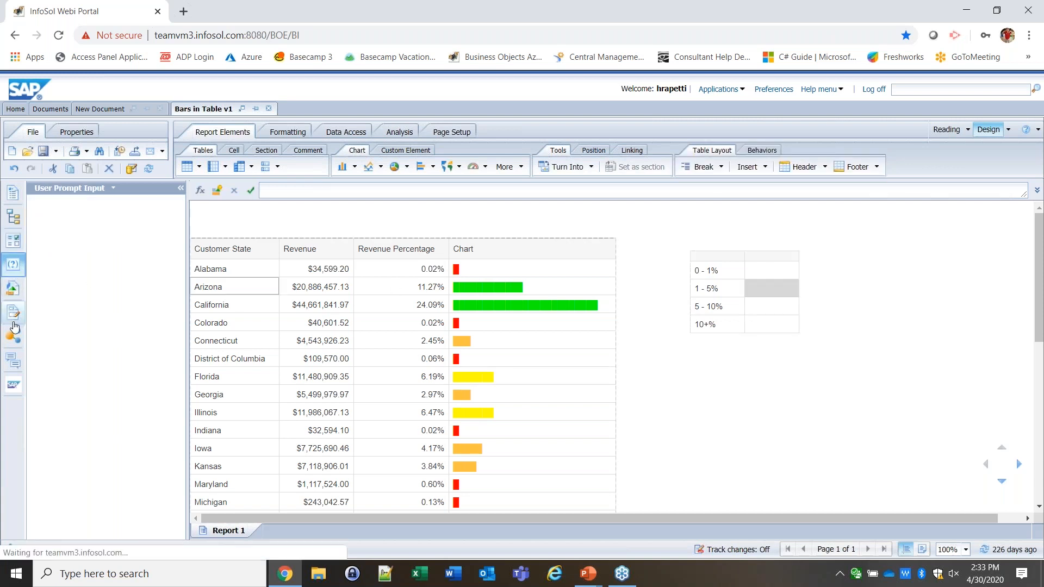
{"action": "left_click", "coordinate": [7, 294]}
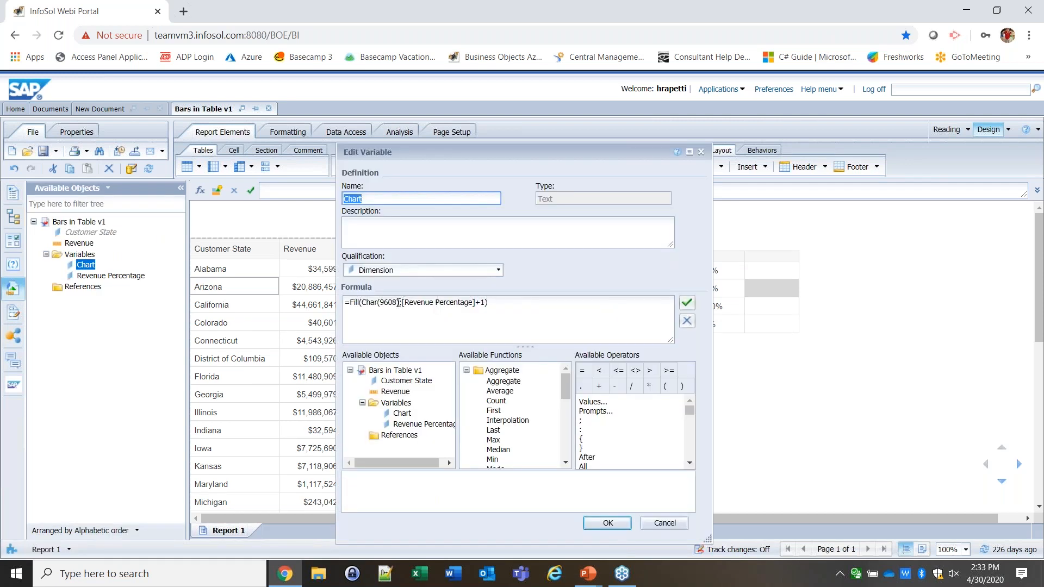
{"action": "left_click_drag", "start_coordinate": [401, 303], "coordinate": [327, 307]}
{"action": "left_click", "coordinate": [402, 304]}
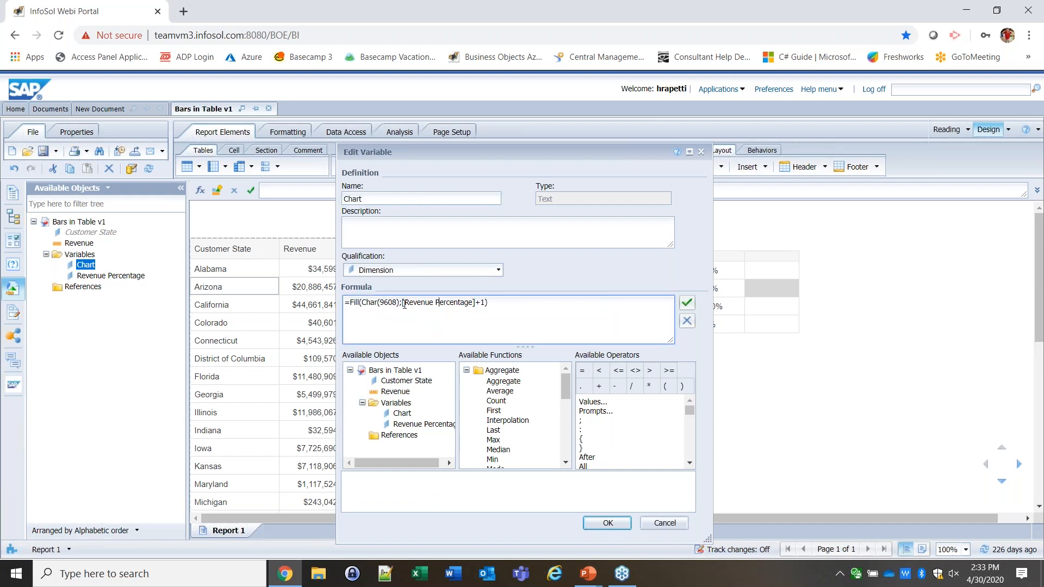
{"action": "mouse_move", "coordinate": [402, 304]}
{"action": "left_mouse_down"}
{"action": "mouse_move", "coordinate": [325, 307]}
{"action": "mouse_move", "coordinate": [401, 305]}
{"action": "left_mouse_up"}
{"action": "right_click", "coordinate": [397, 307]}
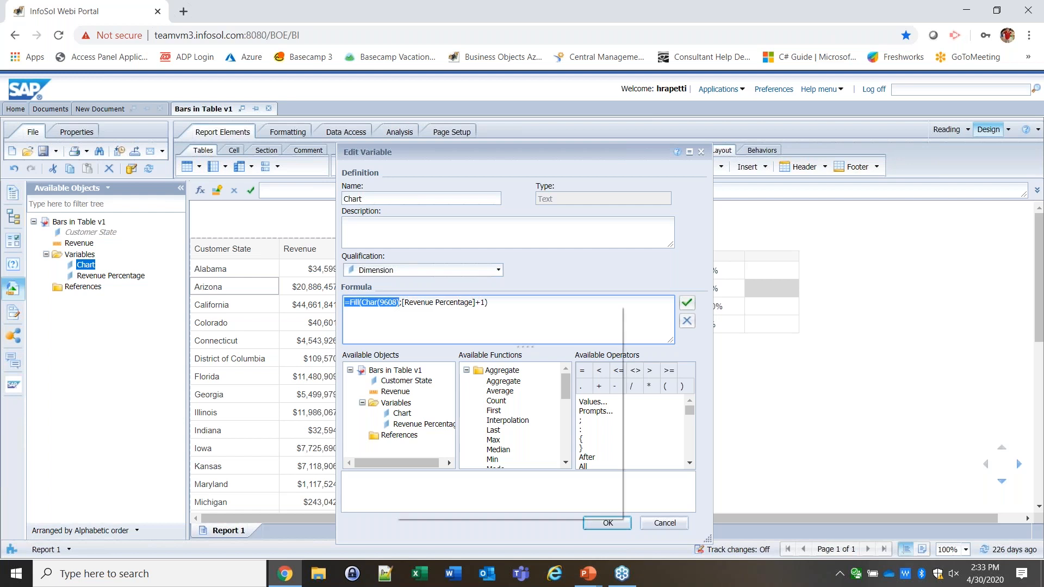
{"action": "left_click", "coordinate": [442, 354]}
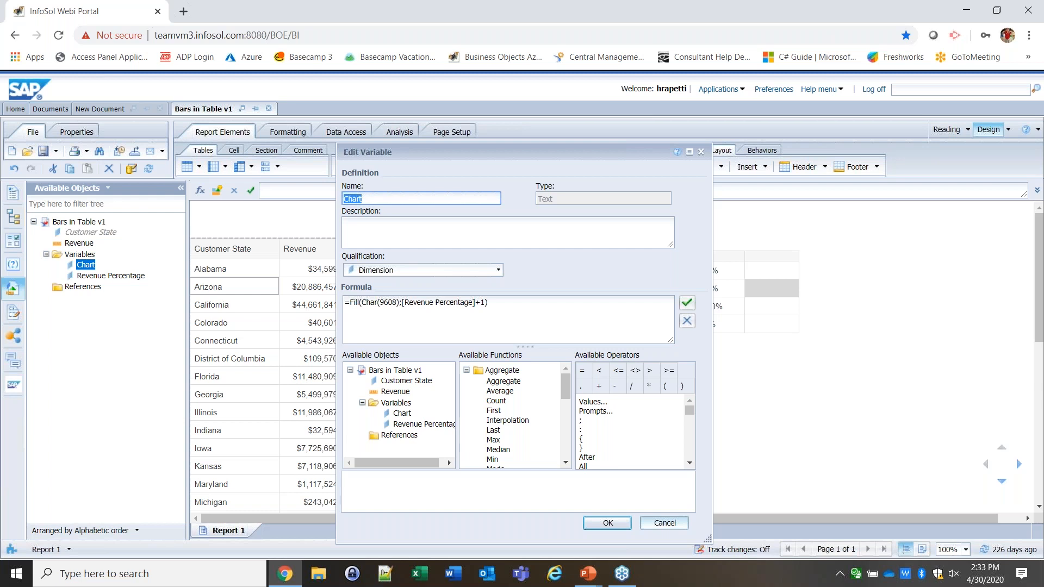
{"action": "left_click", "coordinate": [665, 523]}
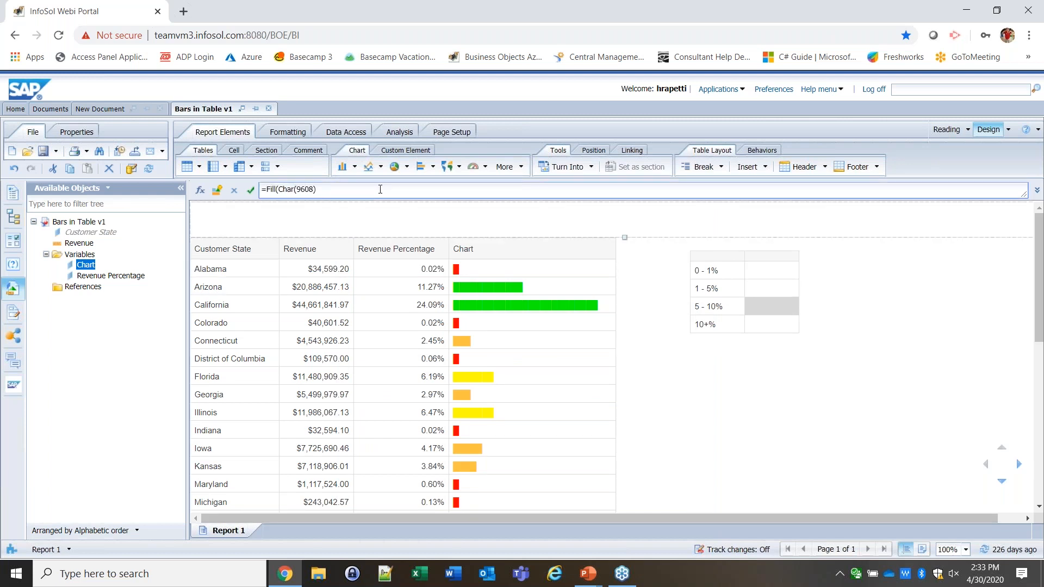
Step: Enter the formula =Fill(Char(9608);1) in the cell beside the 5 - 10% label
{"action": "type", "text": ";1"}
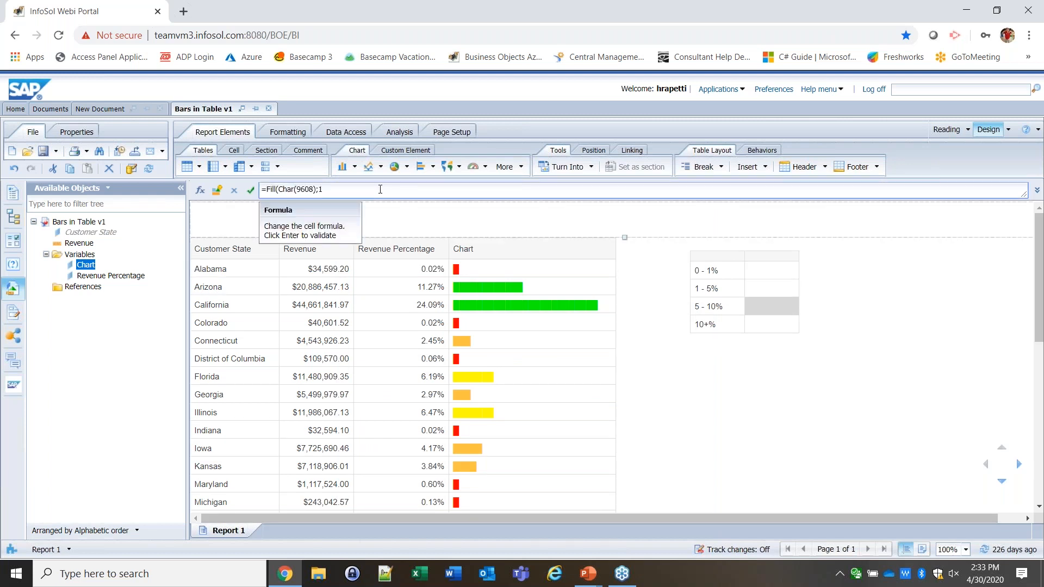
{"action": "type", "text": ")"}
{"action": "key", "text": "Return"}
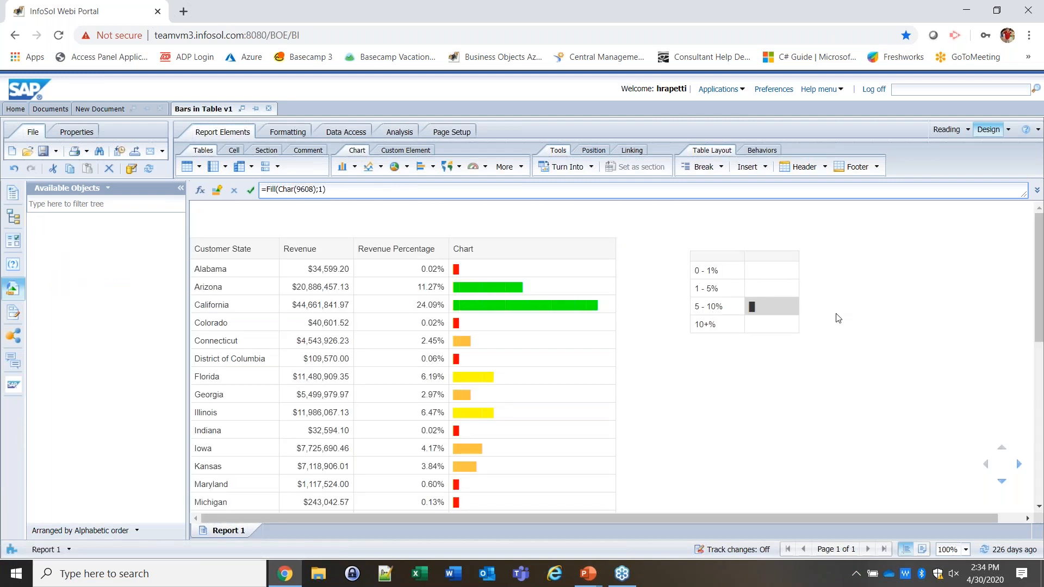
Step: Enter the formula =Fill(Char(9608);1) in the cells beside the 1 - 5%, 0 - 1% and 10+% labels
{"action": "left_click", "coordinate": [755, 307]}
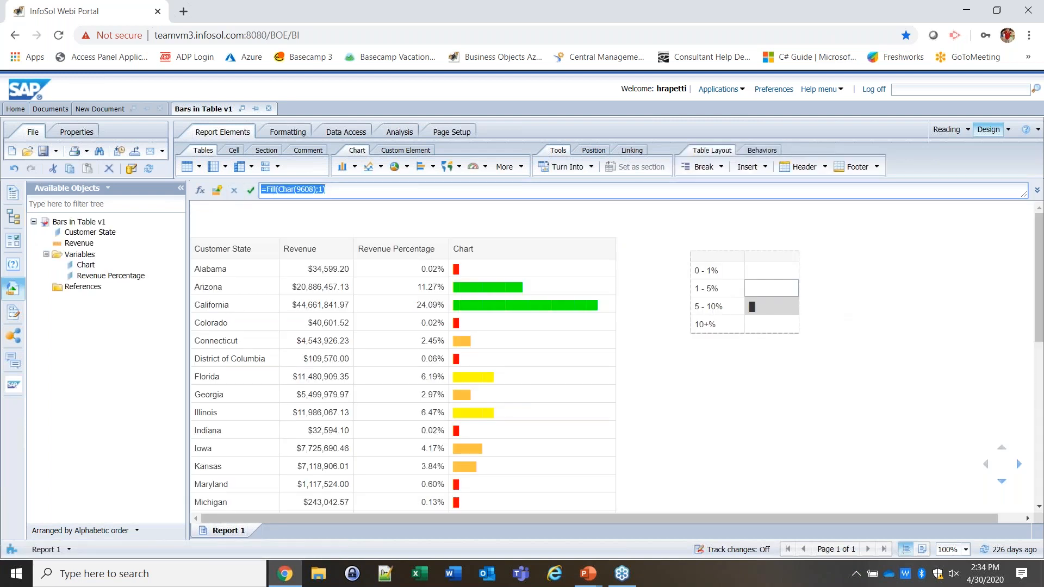
{"action": "left_click", "coordinate": [756, 286]}
{"action": "left_click", "coordinate": [636, 192]}
{"action": "key", "text": "ctrl+v"}
{"action": "key", "text": "Return"}
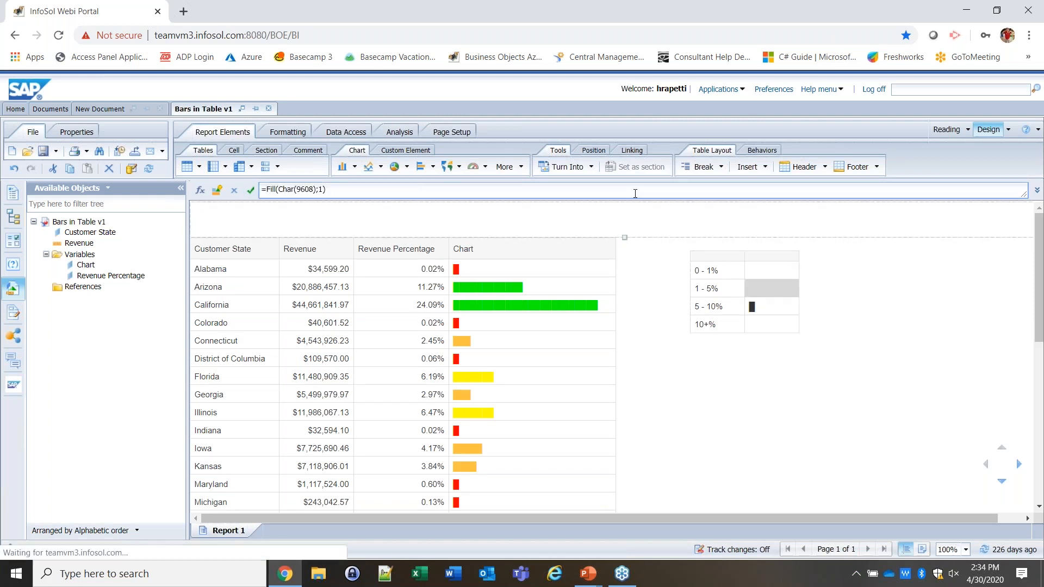
{"action": "left_click", "coordinate": [762, 270]}
{"action": "left_click", "coordinate": [711, 194]}
{"action": "key", "text": "ctrl+v"}
{"action": "key", "text": "Return"}
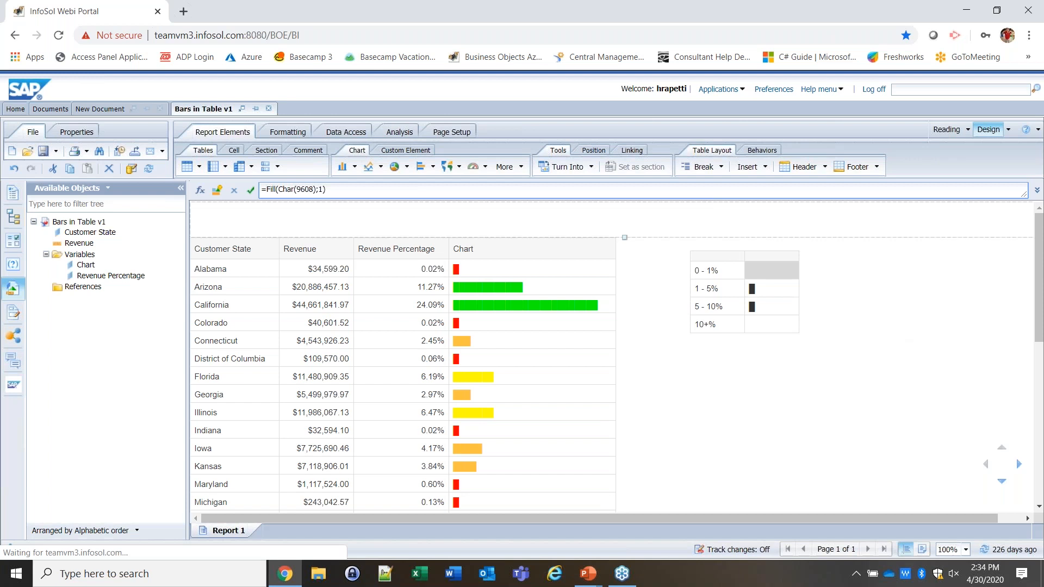
{"action": "left_click", "coordinate": [769, 326]}
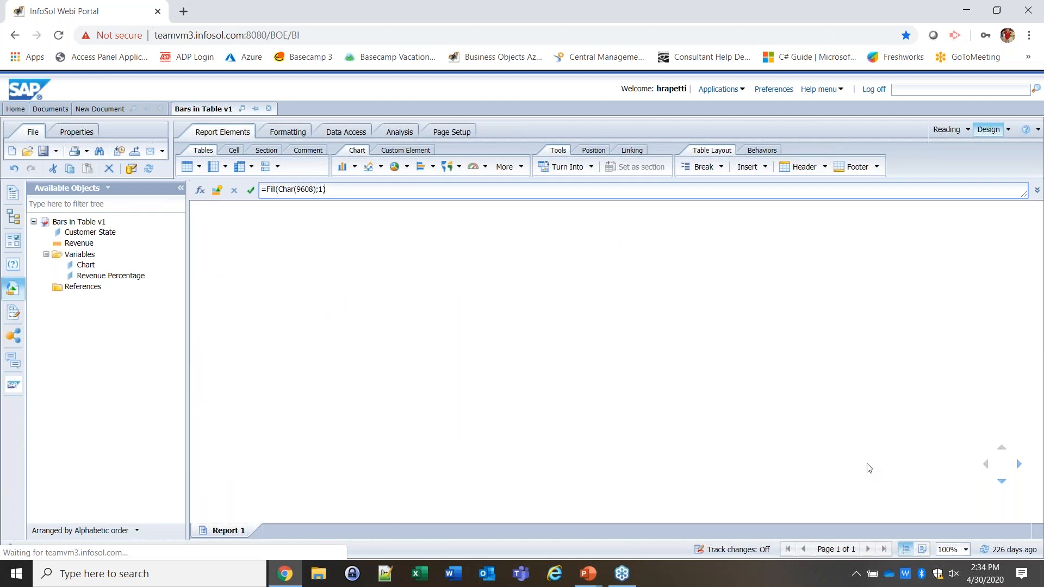
Step: Set the font colour of the bar cell beside the 0 - 1% label to red
{"action": "right_click", "coordinate": [760, 271]}
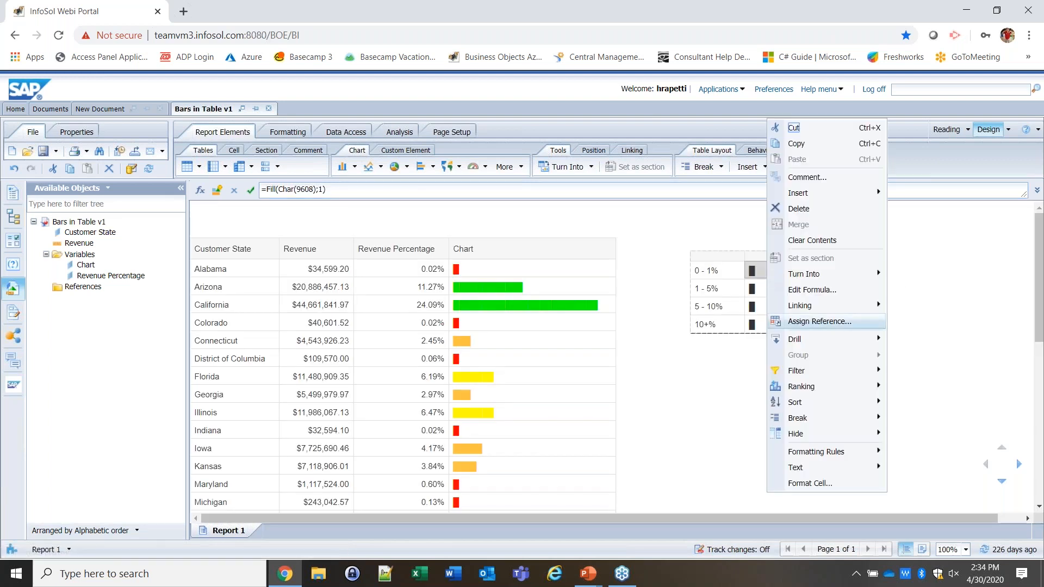
{"action": "left_click", "coordinate": [837, 483]}
{"action": "left_click", "coordinate": [321, 256]}
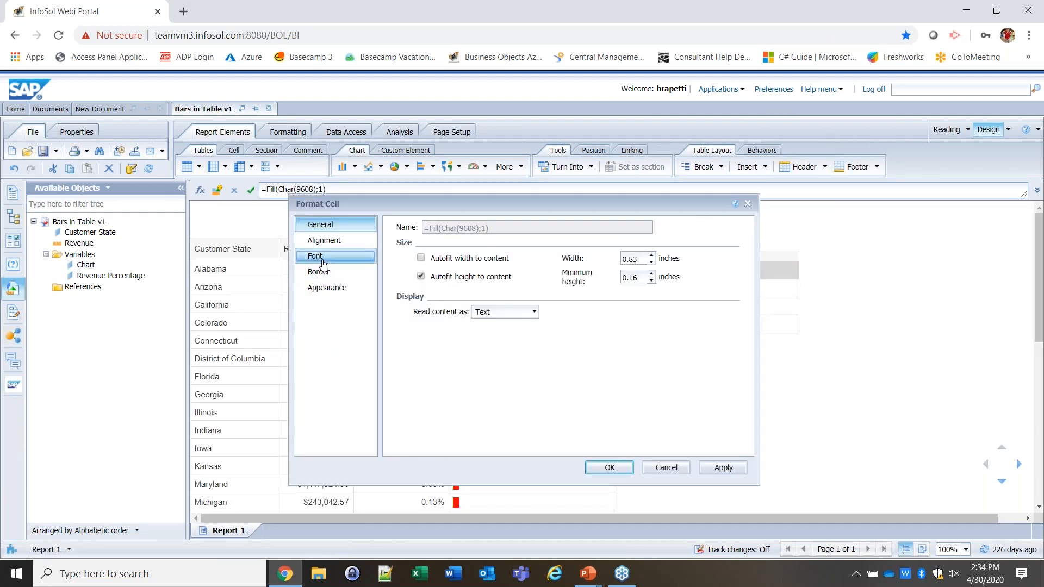
{"action": "left_click", "coordinate": [417, 323]}
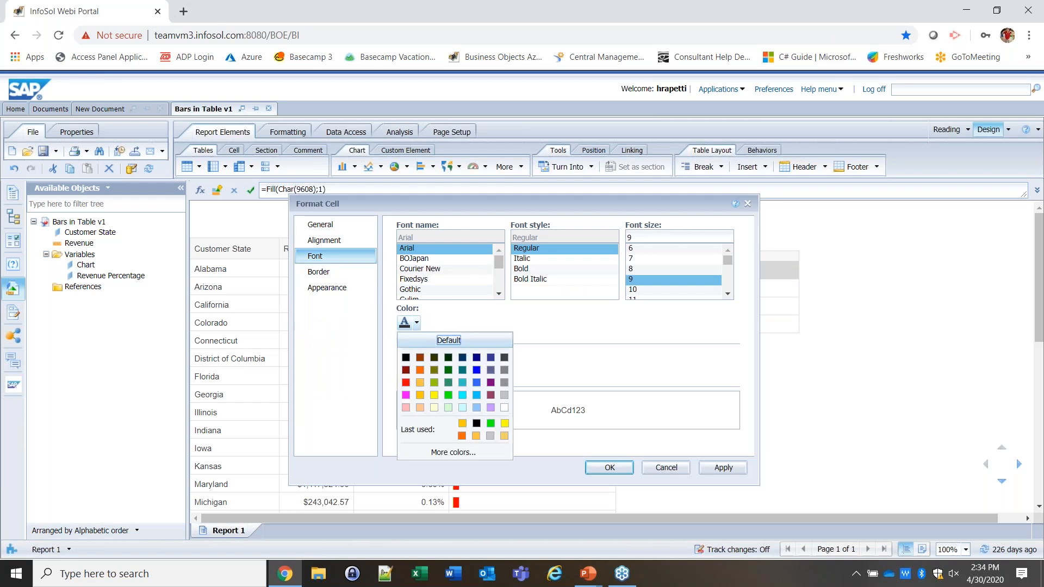
{"action": "left_click", "coordinate": [406, 382]}
{"action": "left_click", "coordinate": [610, 468]}
Step: Set the font colour of the bar cell beside the 1 - 5% label to light orange
{"action": "left_click", "coordinate": [756, 288]}
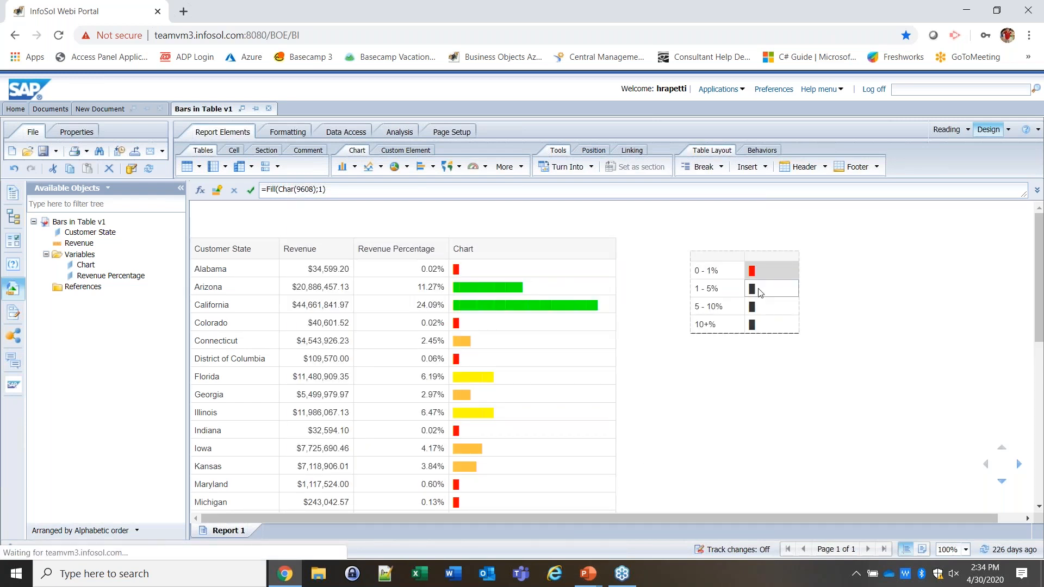
{"action": "right_click", "coordinate": [758, 288]}
{"action": "left_click", "coordinate": [810, 484]}
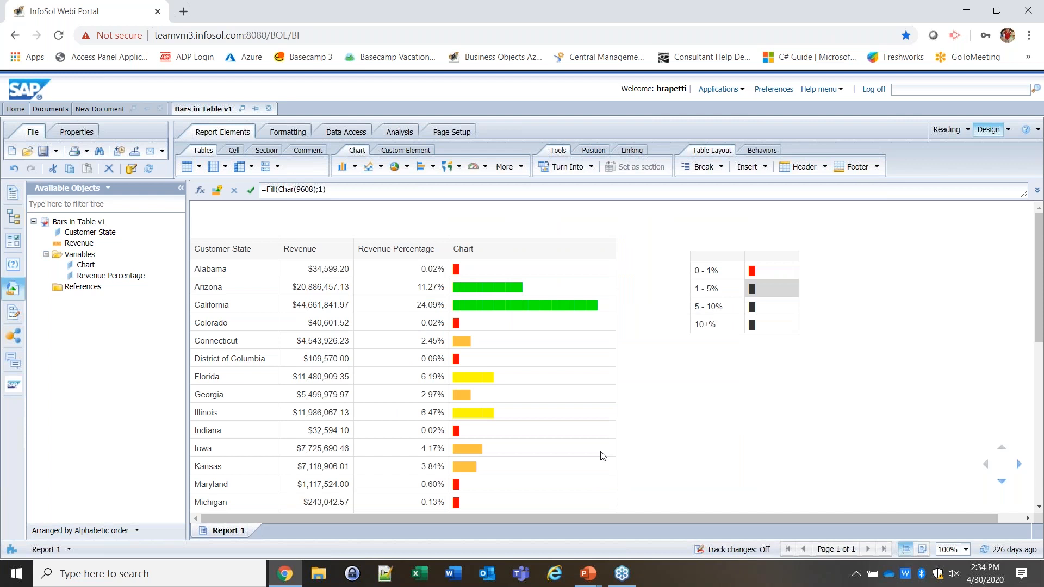
{"action": "left_click", "coordinate": [354, 255]}
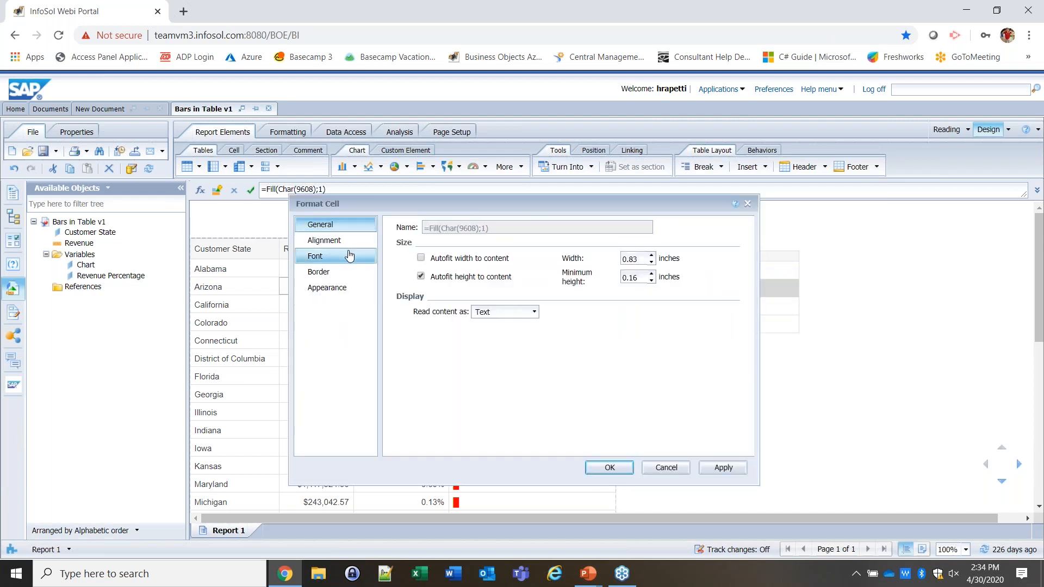
{"action": "left_click", "coordinate": [416, 323]}
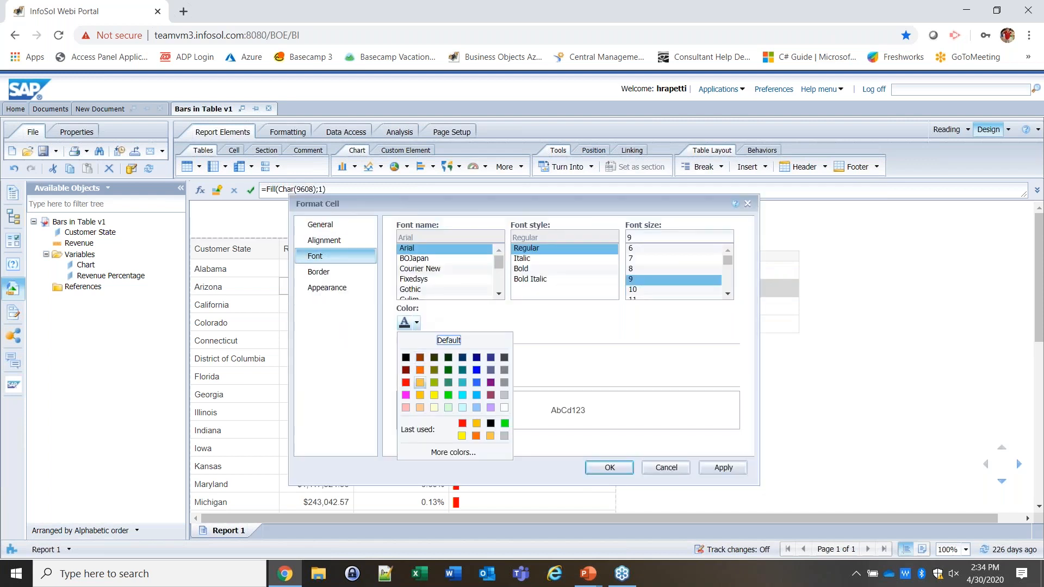
{"action": "left_click", "coordinate": [419, 383]}
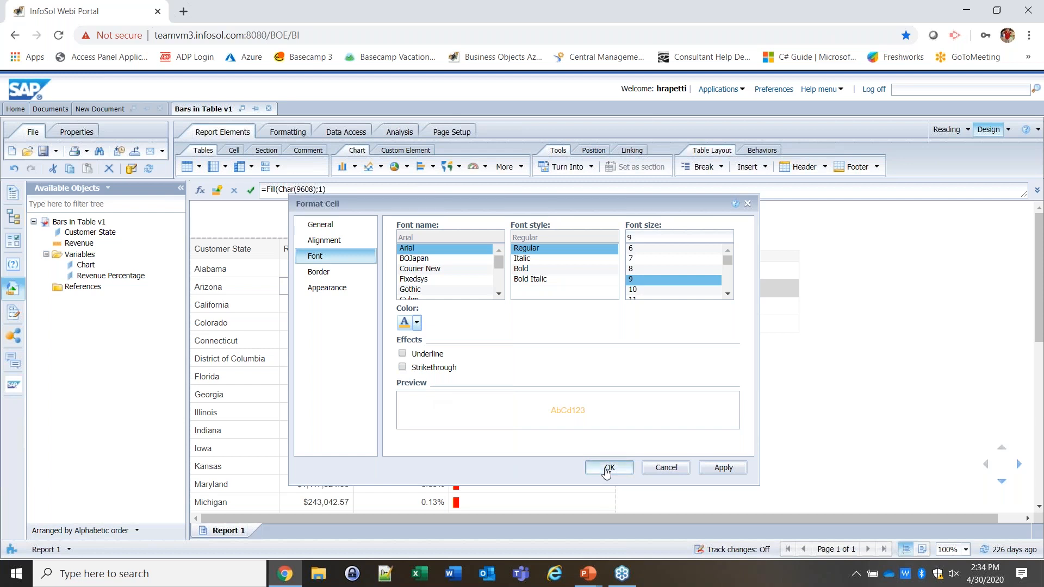
{"action": "left_click", "coordinate": [606, 468]}
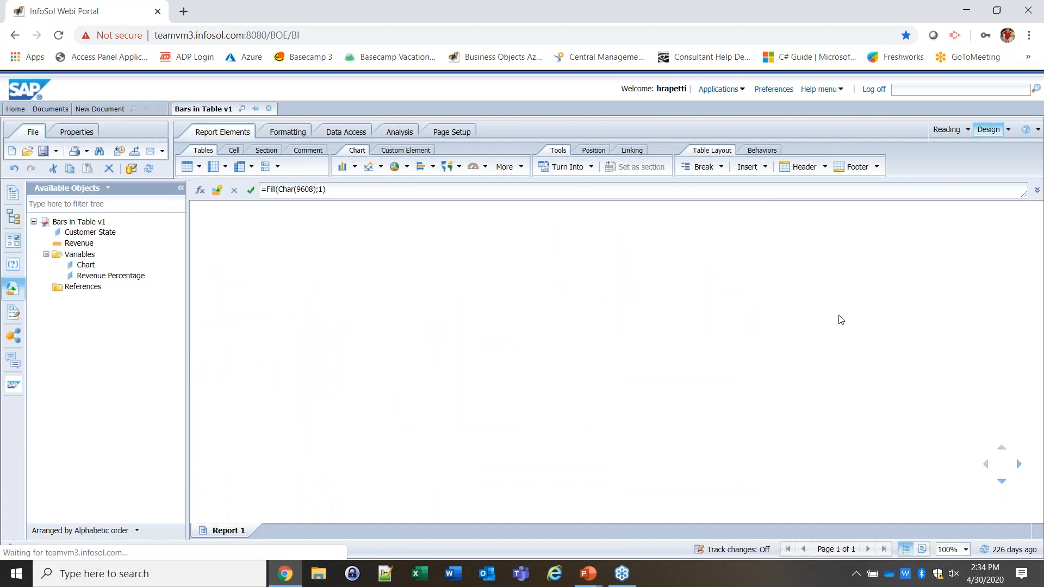
Step: Set the font colour of the bar cell beside the 5 - 10% label to yellow
{"action": "right_click", "coordinate": [762, 306]}
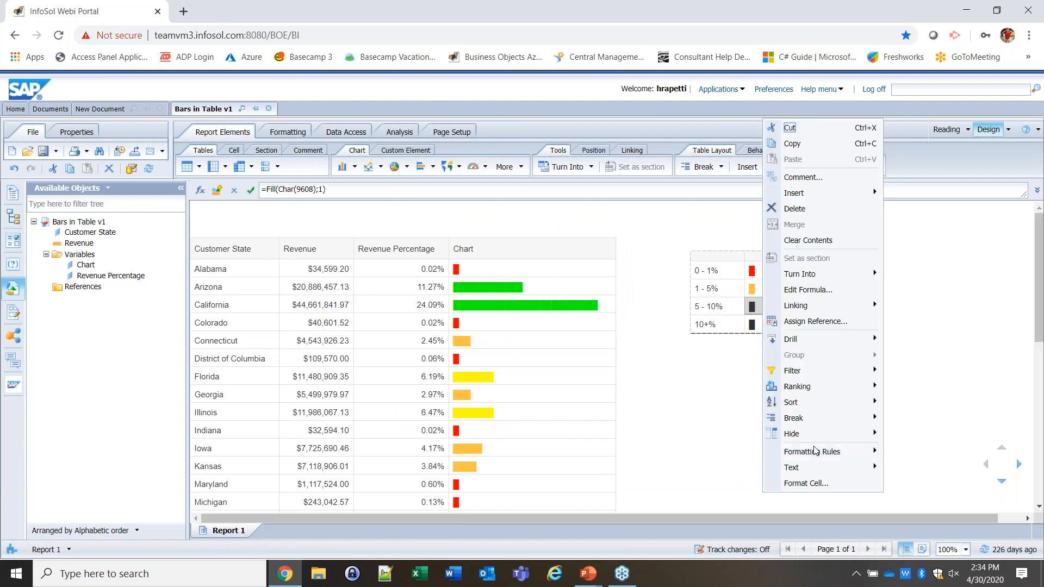
{"action": "left_click", "coordinate": [794, 483]}
{"action": "left_click", "coordinate": [315, 255]}
{"action": "left_click", "coordinate": [417, 322]}
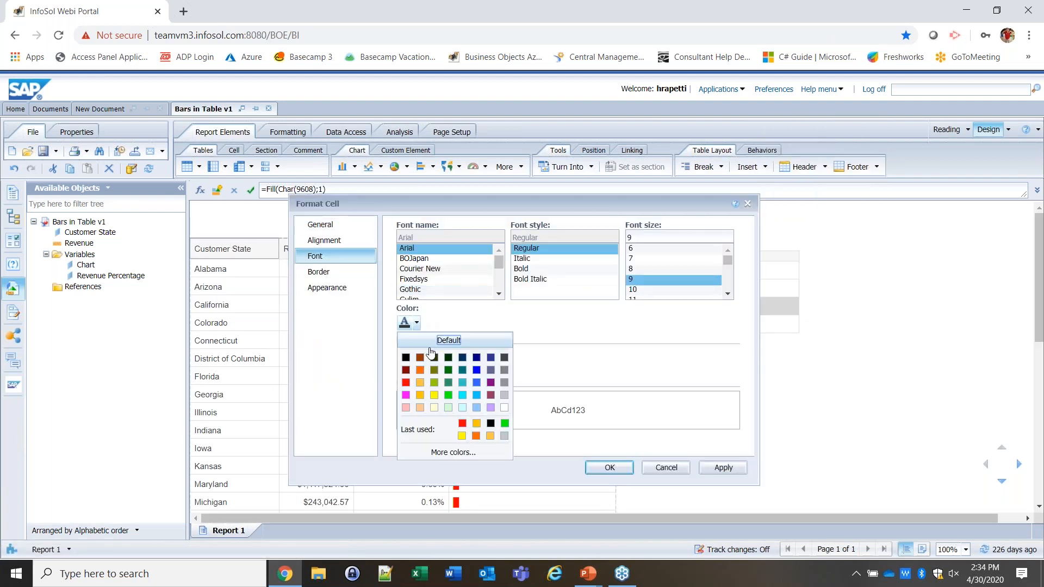
{"action": "left_click", "coordinate": [433, 396]}
{"action": "left_click", "coordinate": [615, 474]}
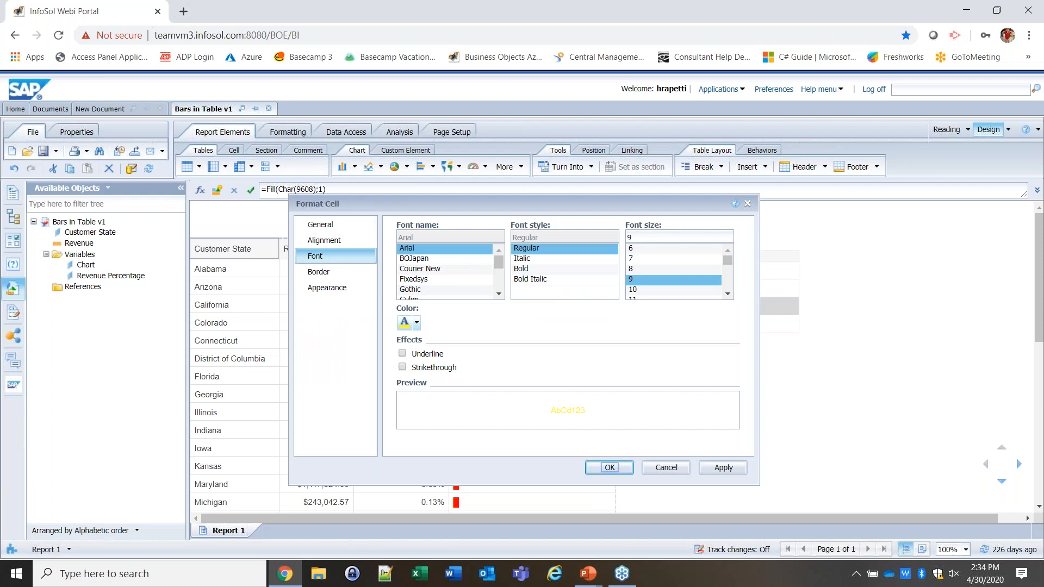
Step: Set the font colour of the bar cell beside the 10+% label to green
{"action": "left_click", "coordinate": [772, 324]}
{"action": "right_click", "coordinate": [779, 329]}
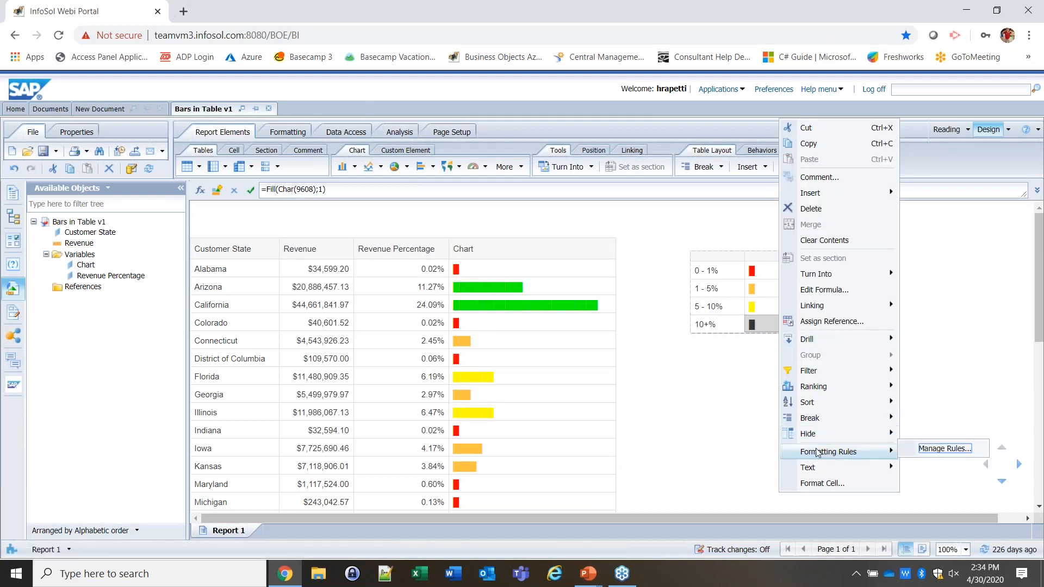
{"action": "left_click", "coordinate": [822, 482]}
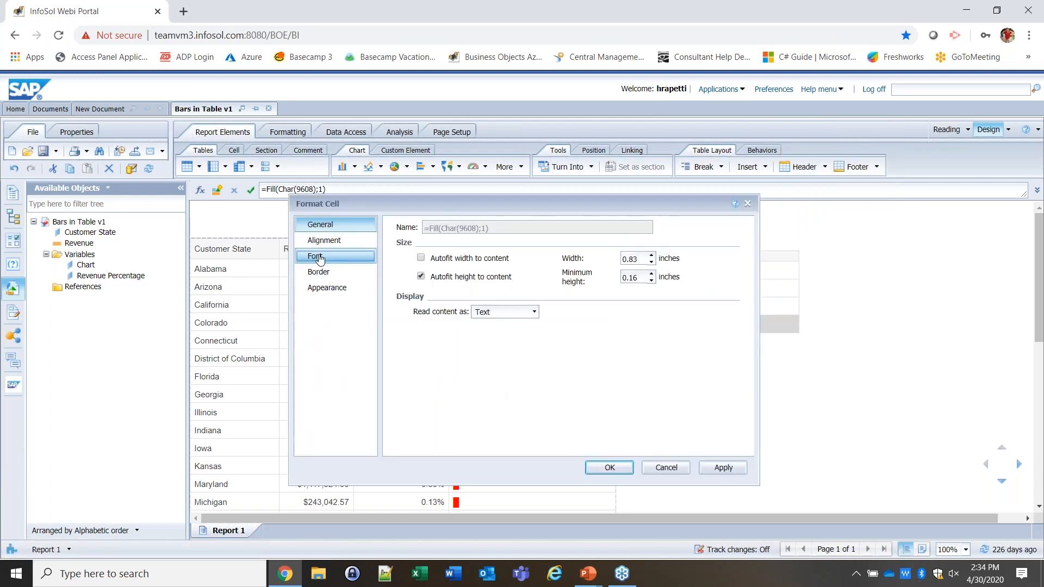
{"action": "left_click", "coordinate": [315, 255]}
{"action": "left_click", "coordinate": [607, 463]}
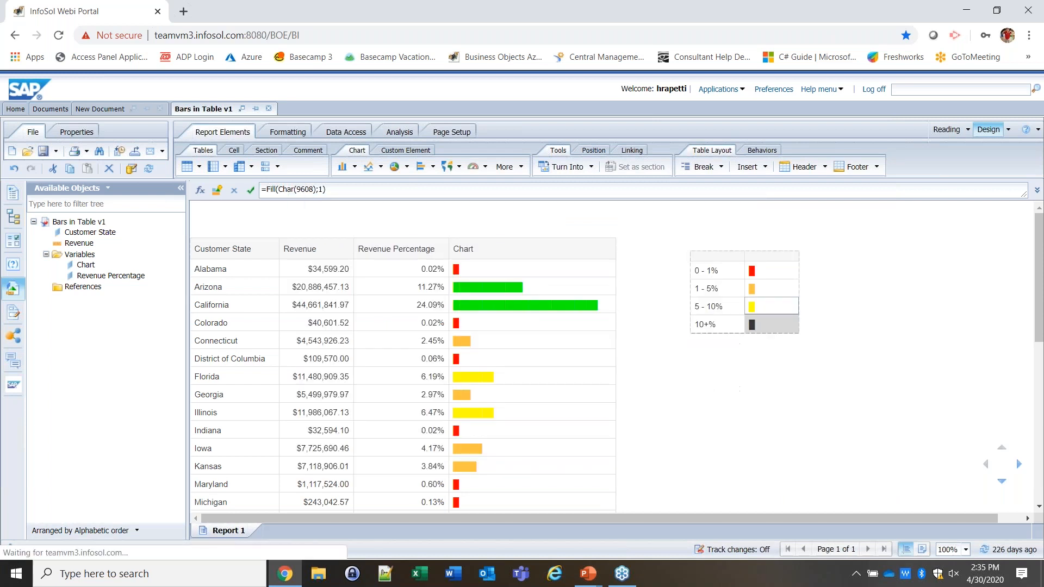
Step: Title the small table Legend across its merged header cells and line it up with the top of the main table
{"action": "left_click", "coordinate": [436, 190]}
{"action": "type", "text": "Legen"}
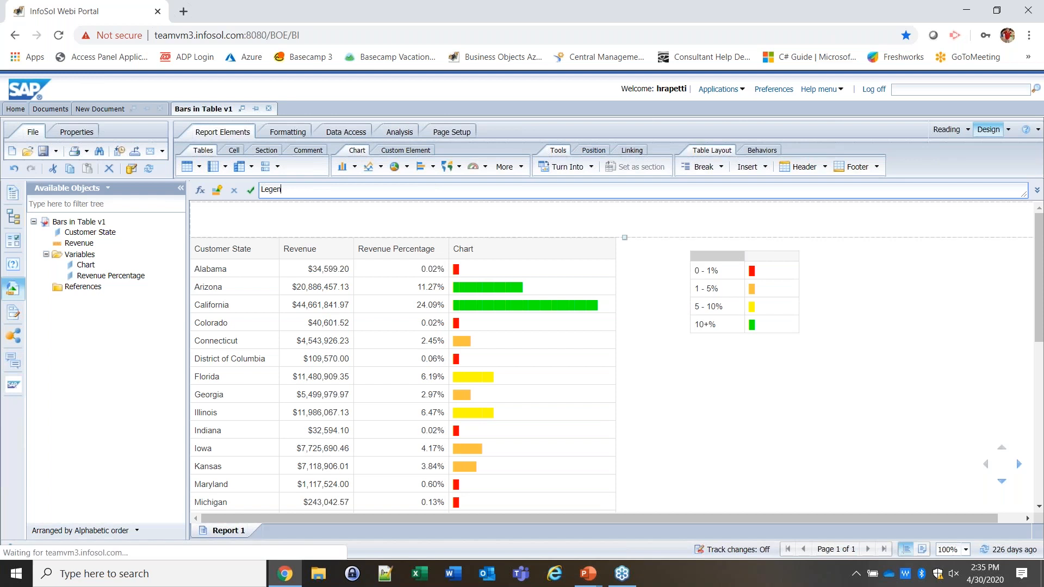
{"action": "type", "text": "d"}
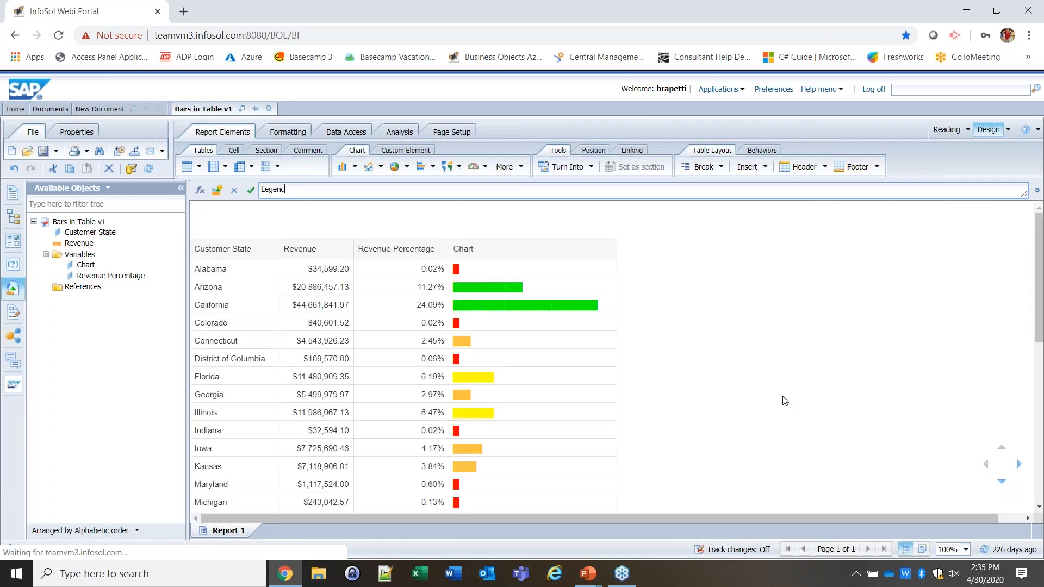
{"action": "right_click", "coordinate": [767, 262]}
{"action": "left_click", "coordinate": [785, 357]}
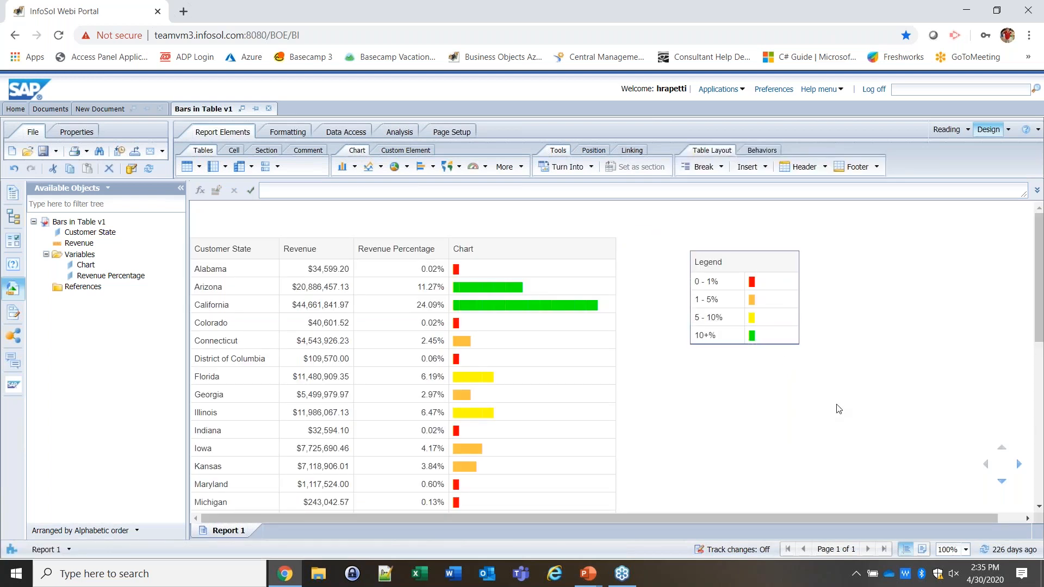
{"action": "key", "text": "ctrl+z"}
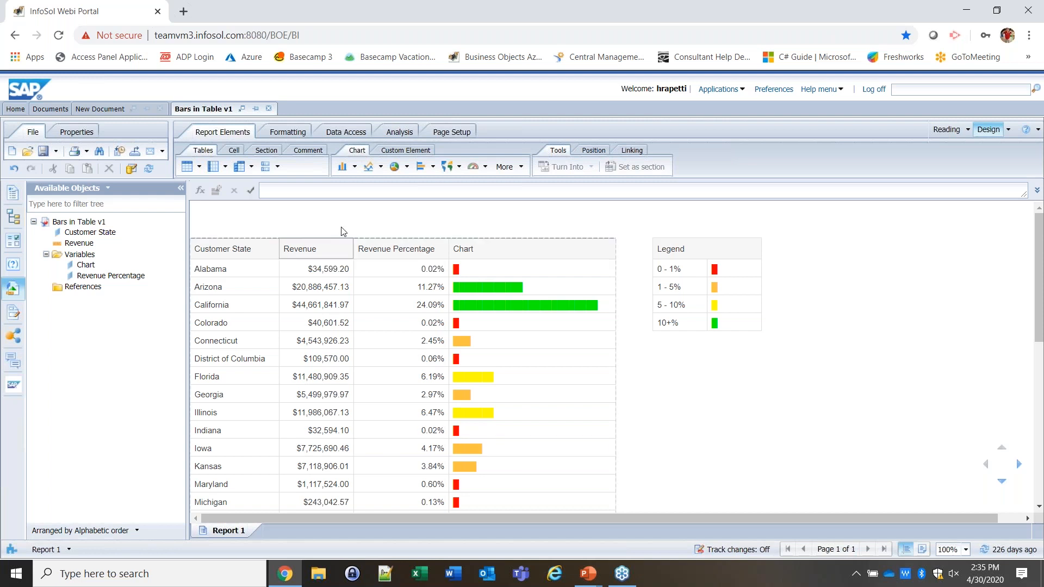
Step: Examine the character code 9608 in the Chart variable's formula and close the variable without changing it
{"action": "left_click", "coordinate": [527, 381]}
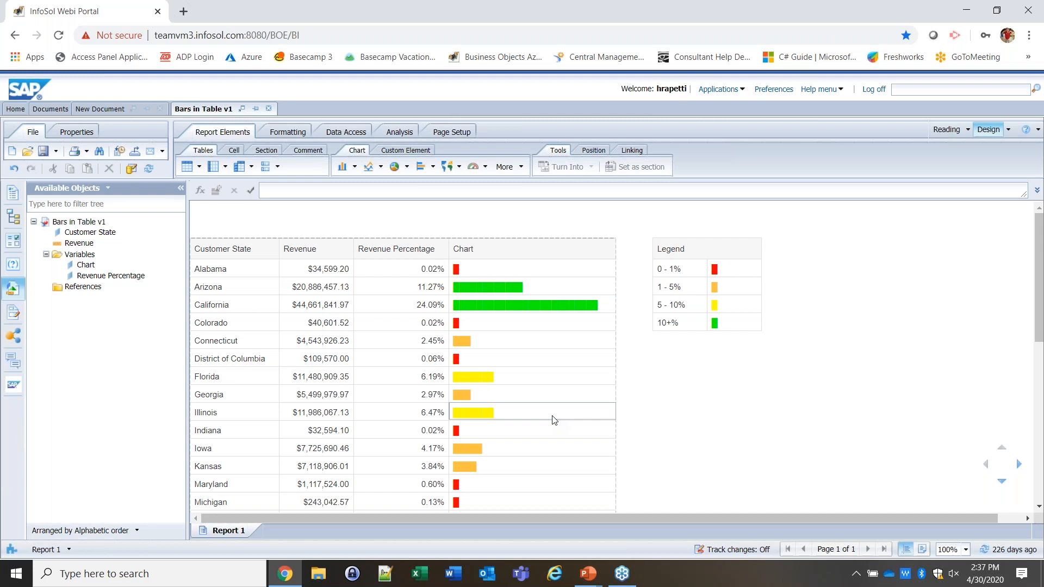
{"action": "left_click", "coordinate": [85, 265]}
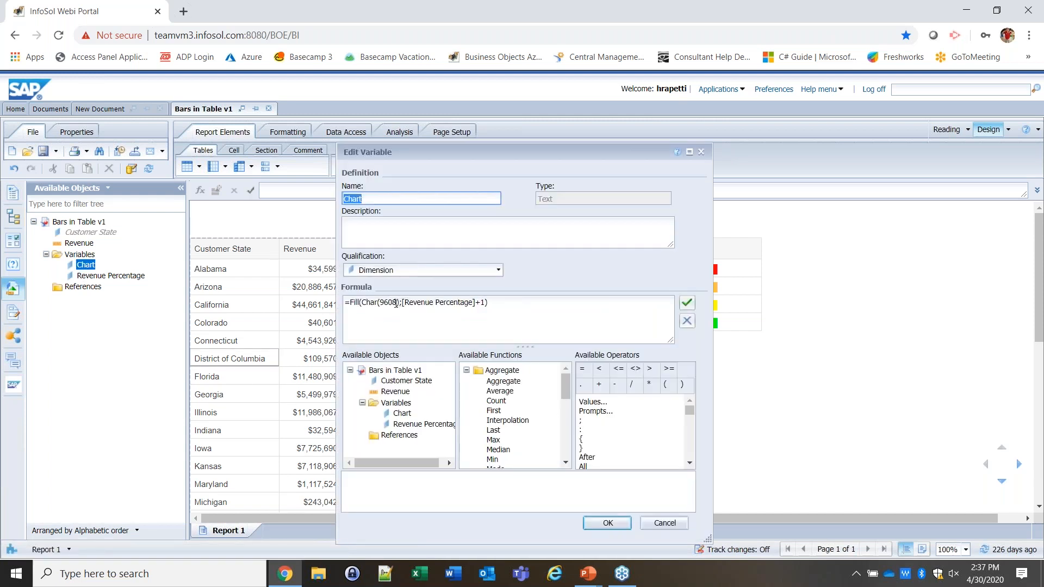
{"action": "double_click", "coordinate": [394, 303]}
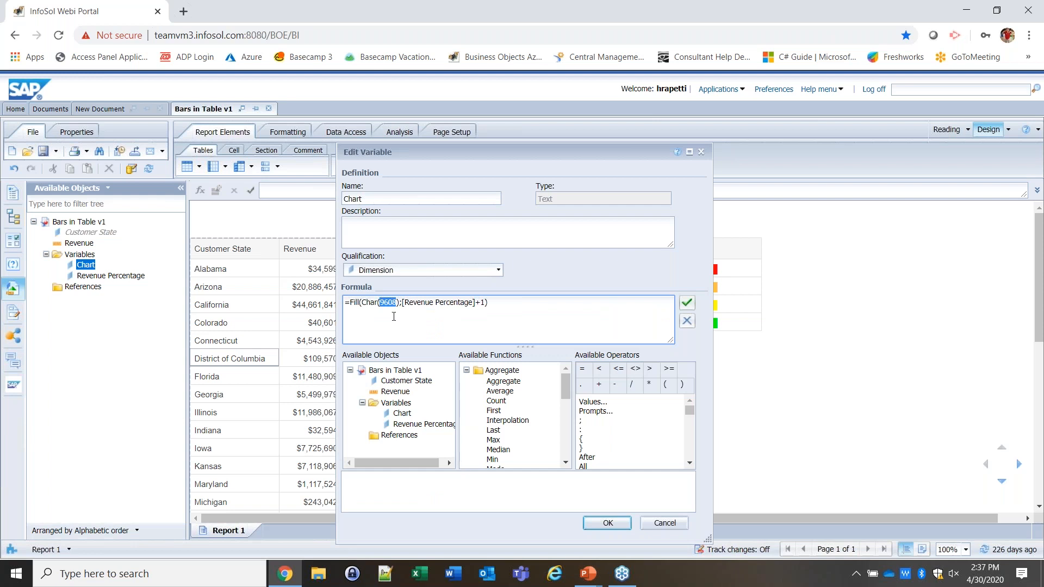
{"action": "left_click", "coordinate": [542, 314]}
{"action": "left_click", "coordinate": [665, 523]}
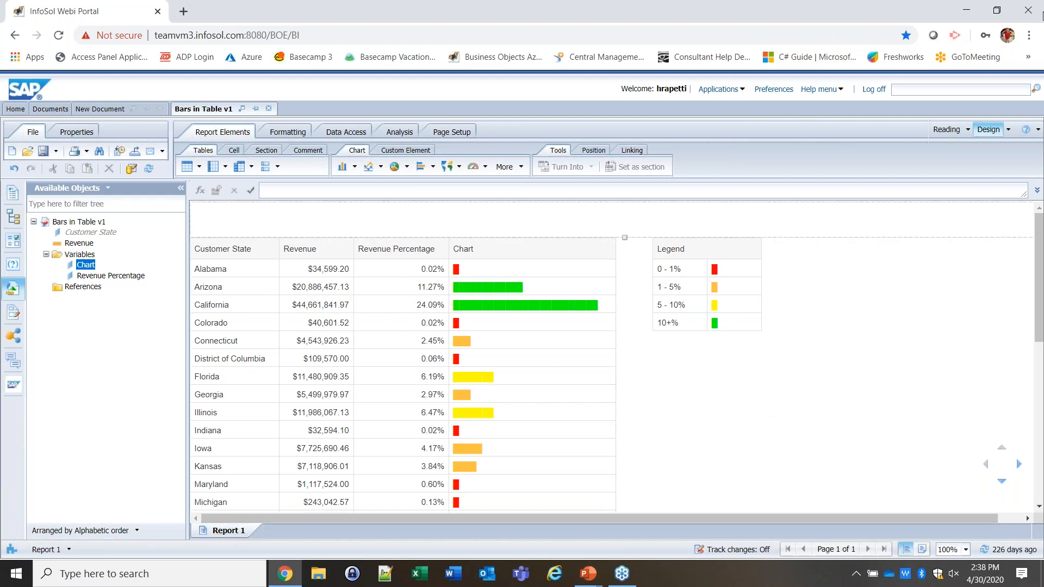
{"action": "left_click", "coordinate": [1033, 27]}
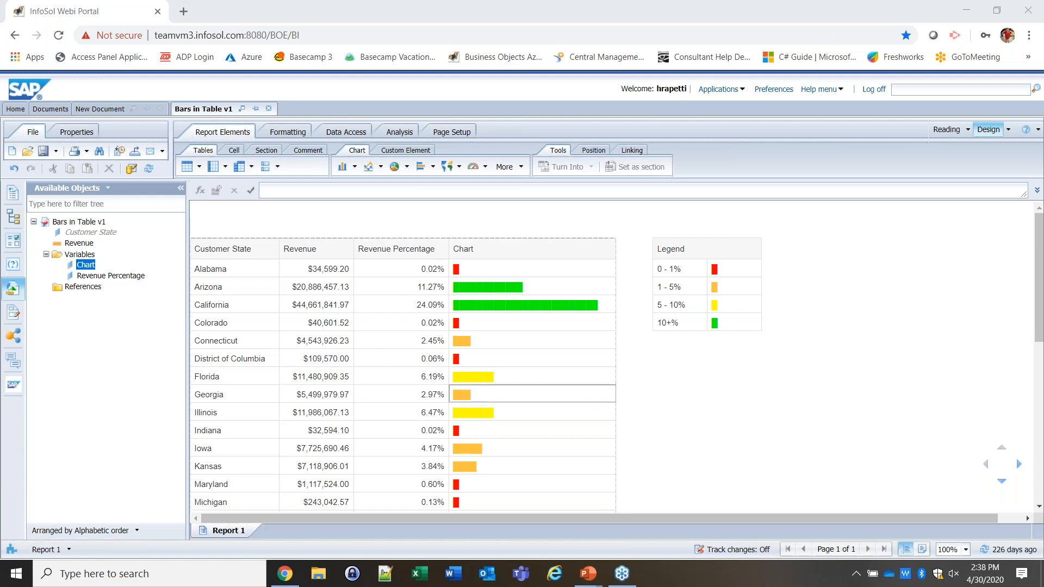
Step: Turn the main revenue table into a horizontal table and move the legend table below it
{"action": "left_click", "coordinate": [617, 398]}
{"action": "right_click", "coordinate": [616, 399]}
{"action": "mouse_move", "coordinate": [697, 243]}
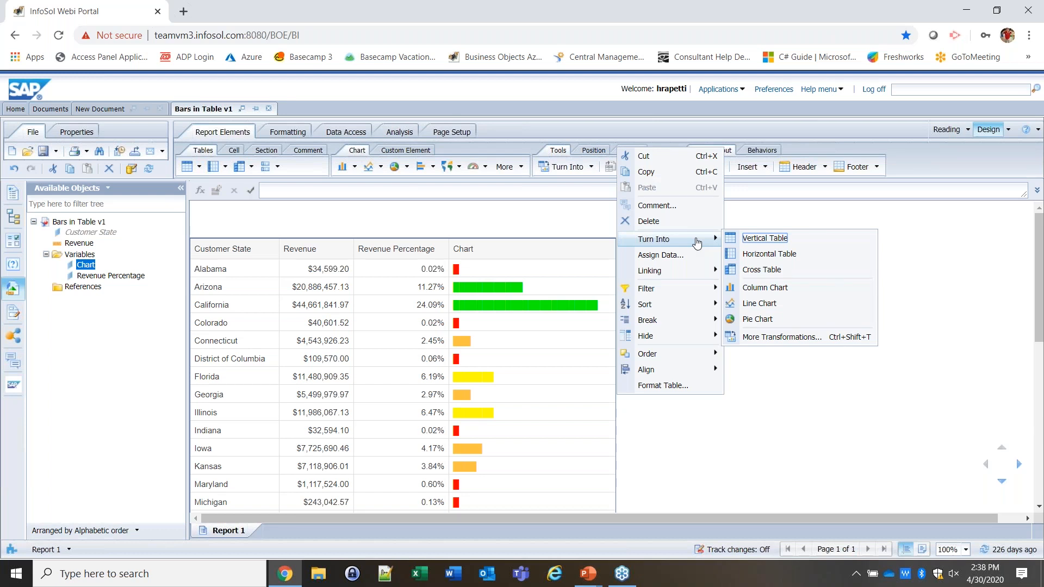
{"action": "left_click", "coordinate": [764, 255]}
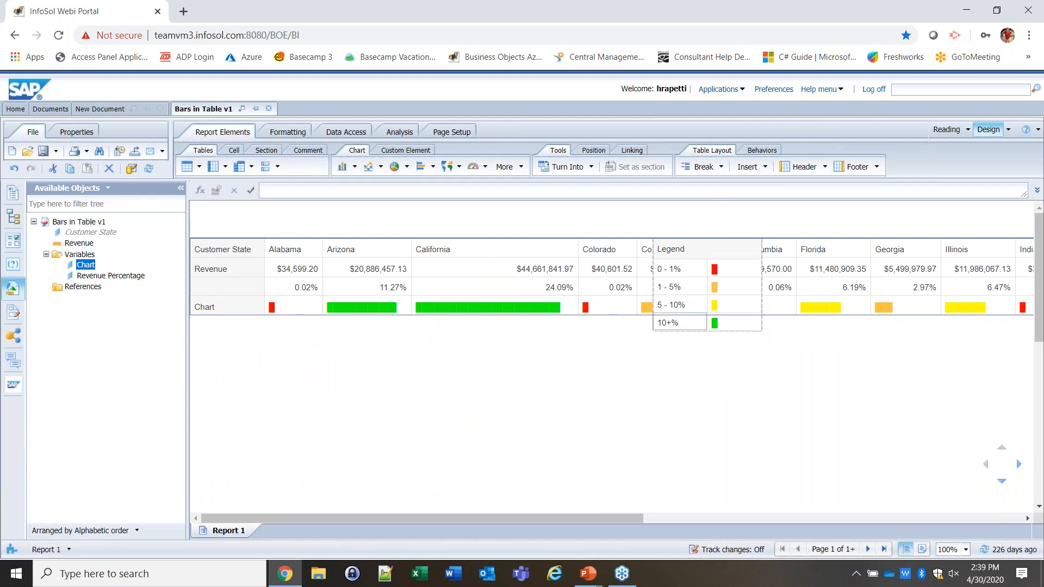
{"action": "left_click_drag", "start_coordinate": [694, 333], "coordinate": [673, 436]}
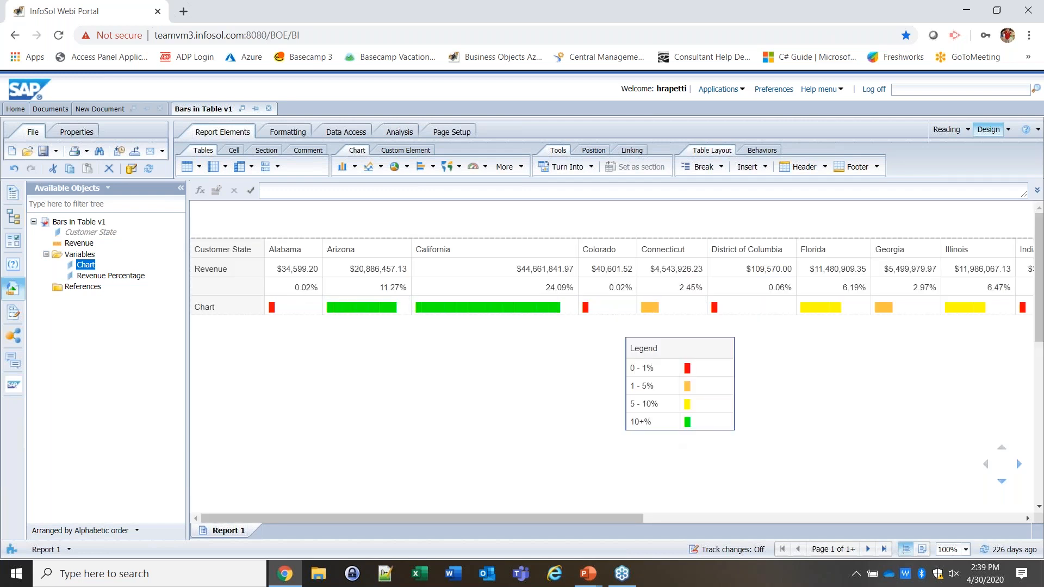
Step: Turn the horizontal revenue table into a cross table
{"action": "right_click", "coordinate": [485, 309]}
{"action": "mouse_move", "coordinate": [543, 211]}
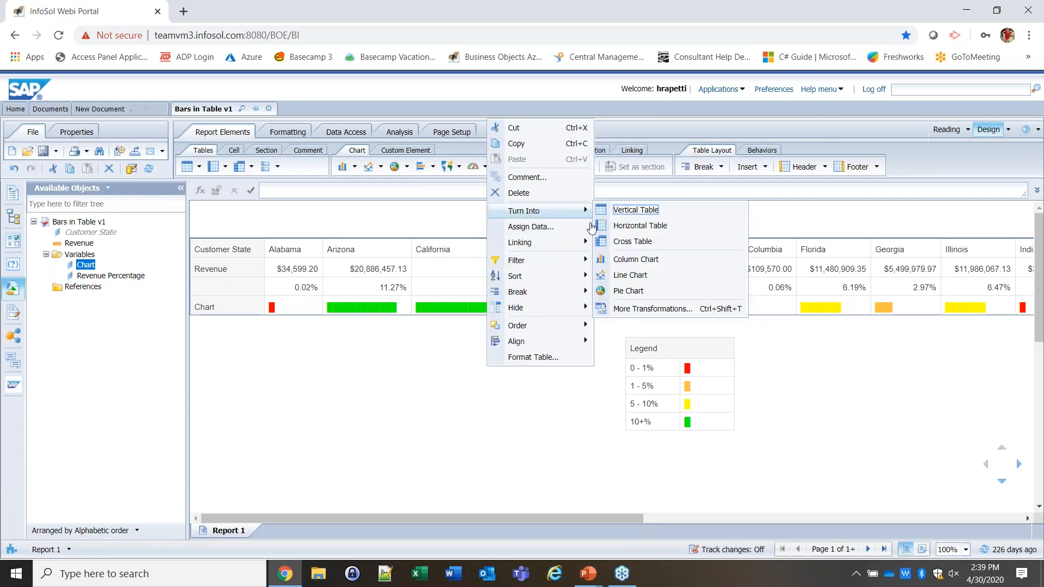
{"action": "left_click", "coordinate": [631, 241]}
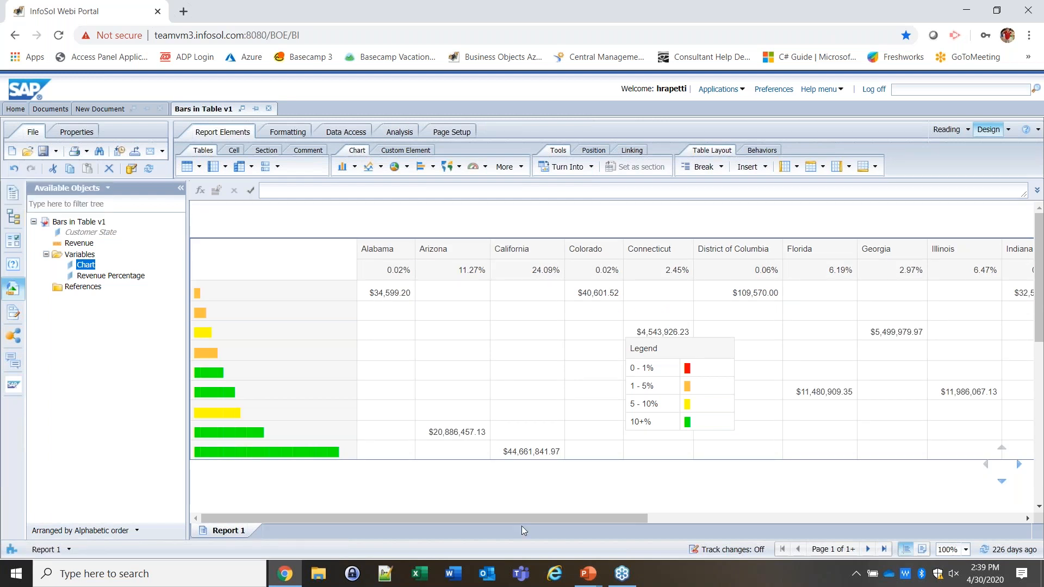
Step: Examine which objects are assigned to the cross table's columns, rows and body, and cancel without changes
{"action": "right_click", "coordinate": [563, 461]}
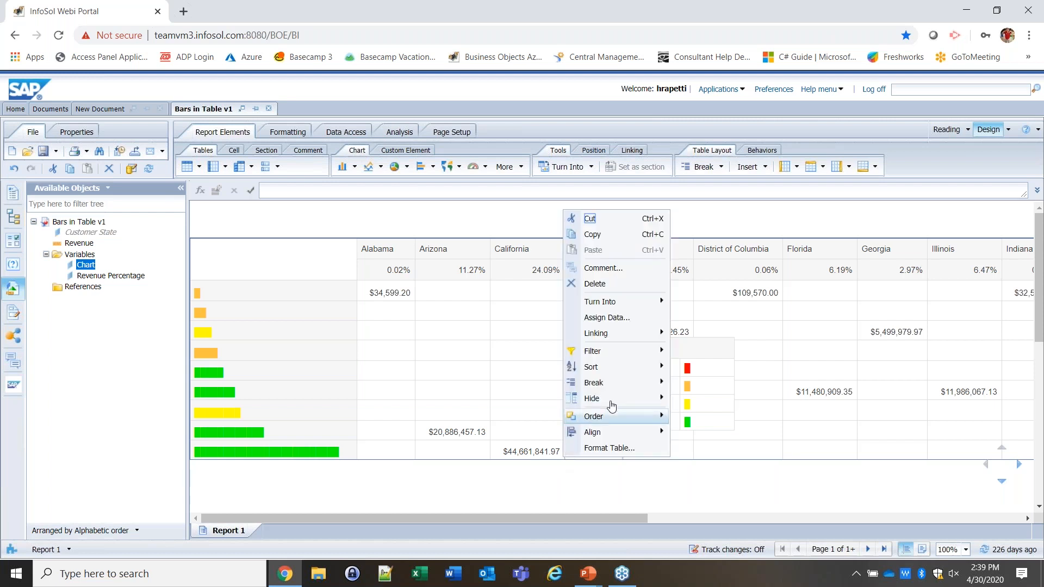
{"action": "left_click", "coordinate": [605, 317]}
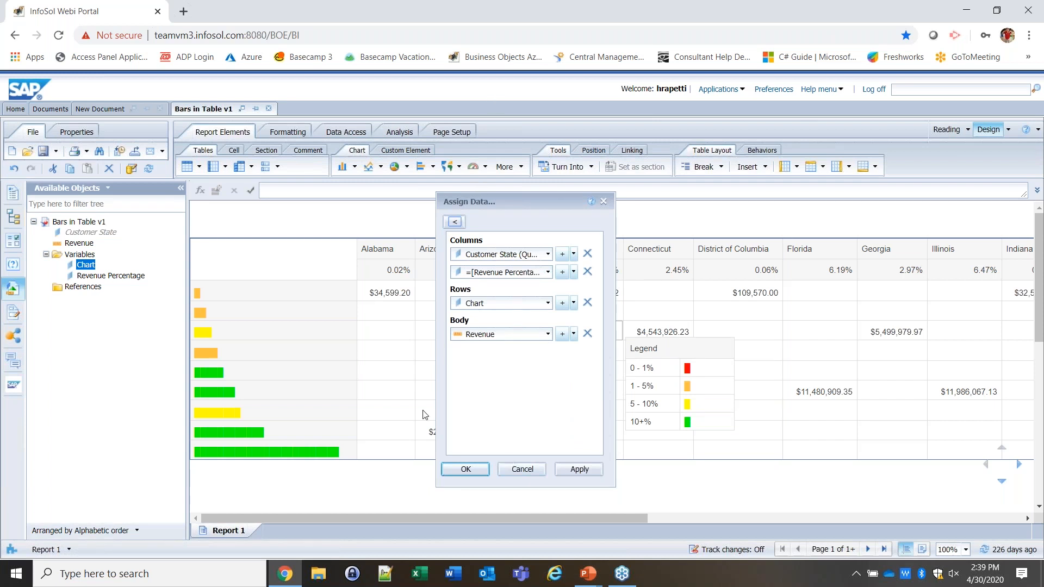
{"action": "left_click", "coordinate": [516, 469]}
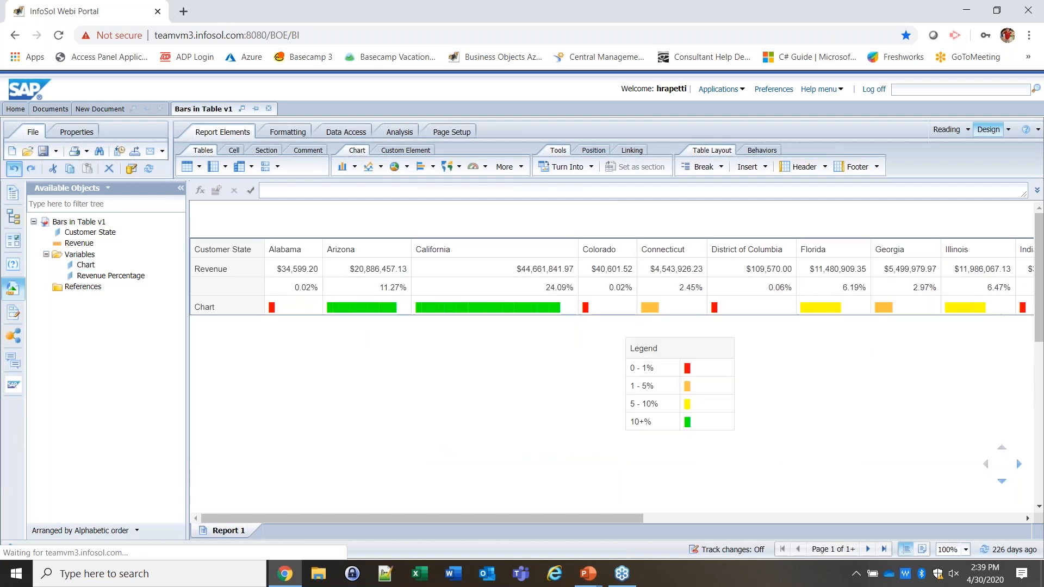
Step: Undo the cross table conversion, the legend move and the horizontal conversion to restore the vertical revenue table
{"action": "left_click", "coordinate": [15, 170]}
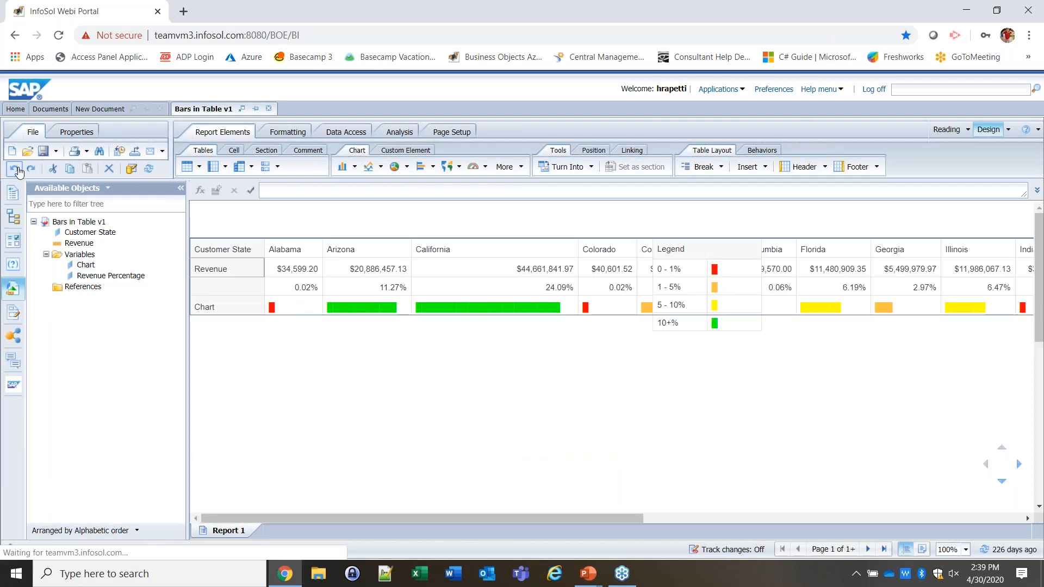
{"action": "left_click", "coordinate": [714, 443]}
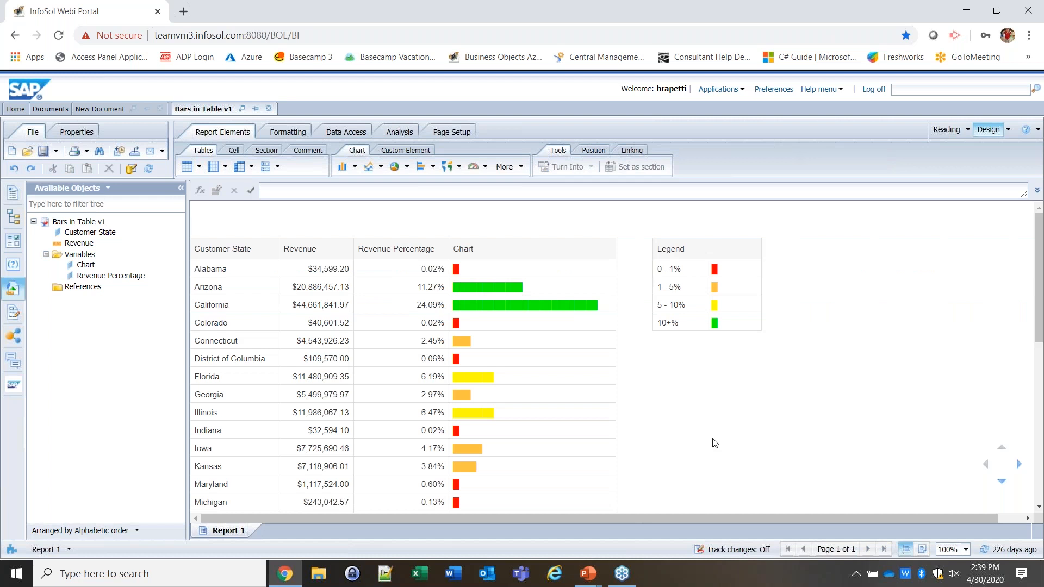
{"action": "left_click", "coordinate": [742, 234]}
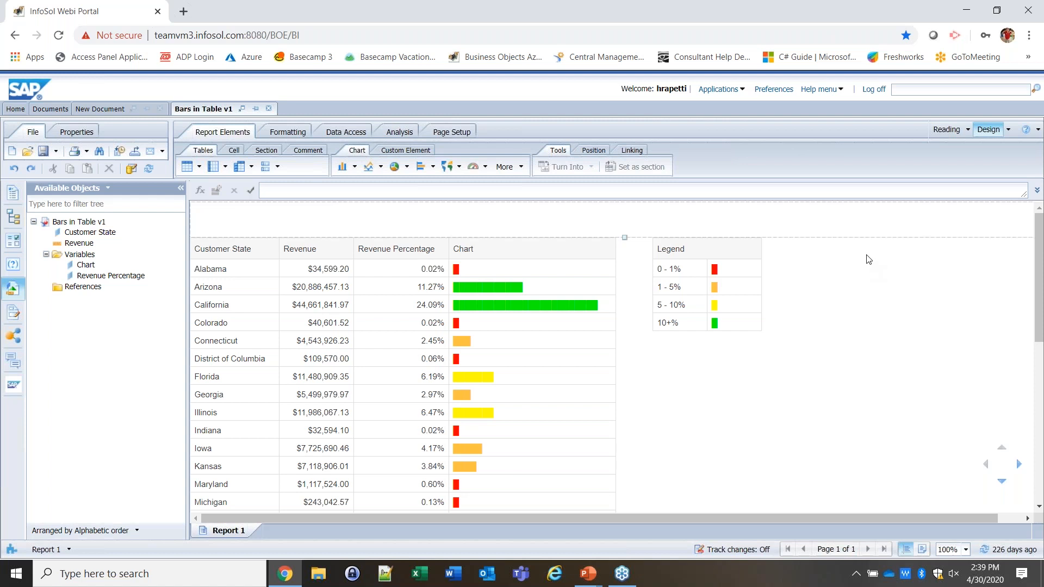
{"action": "left_click", "coordinate": [713, 434]}
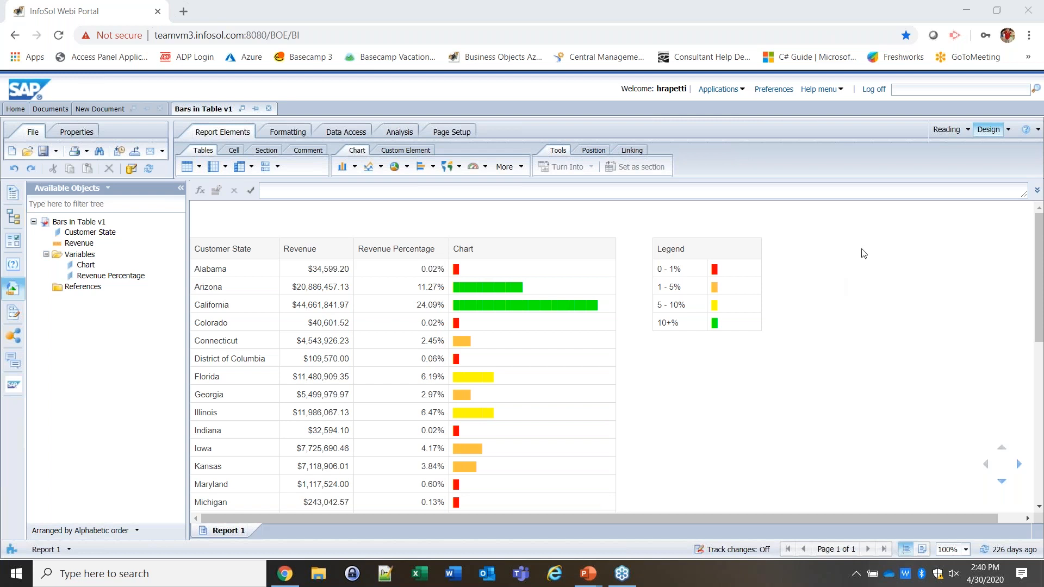
Step: Examine the general size settings and the horizontal and vertical alignment options in the cell format of the Chart column
{"action": "right_click", "coordinate": [589, 292]}
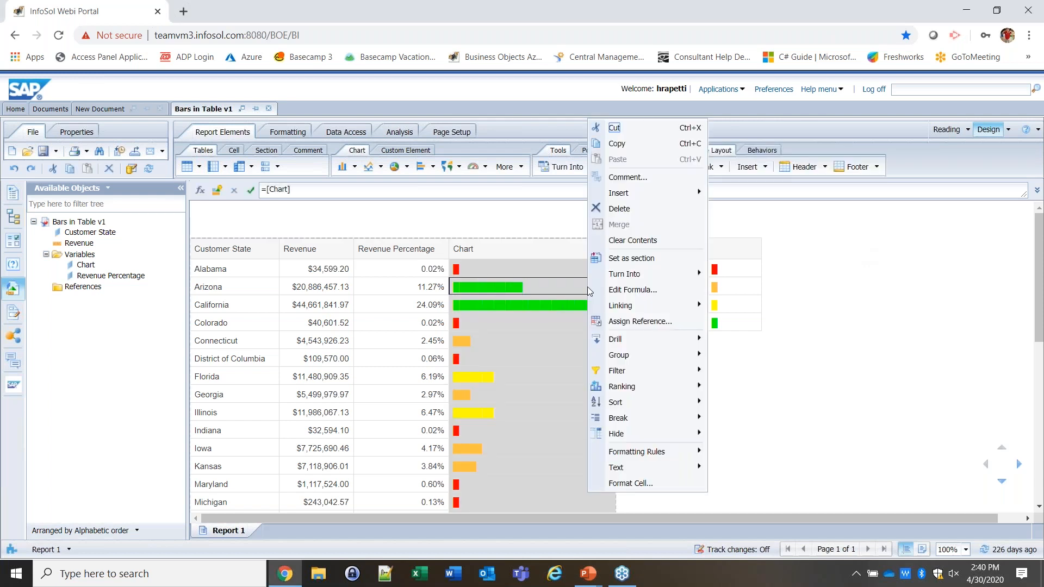
{"action": "mouse_move", "coordinate": [648, 412]}
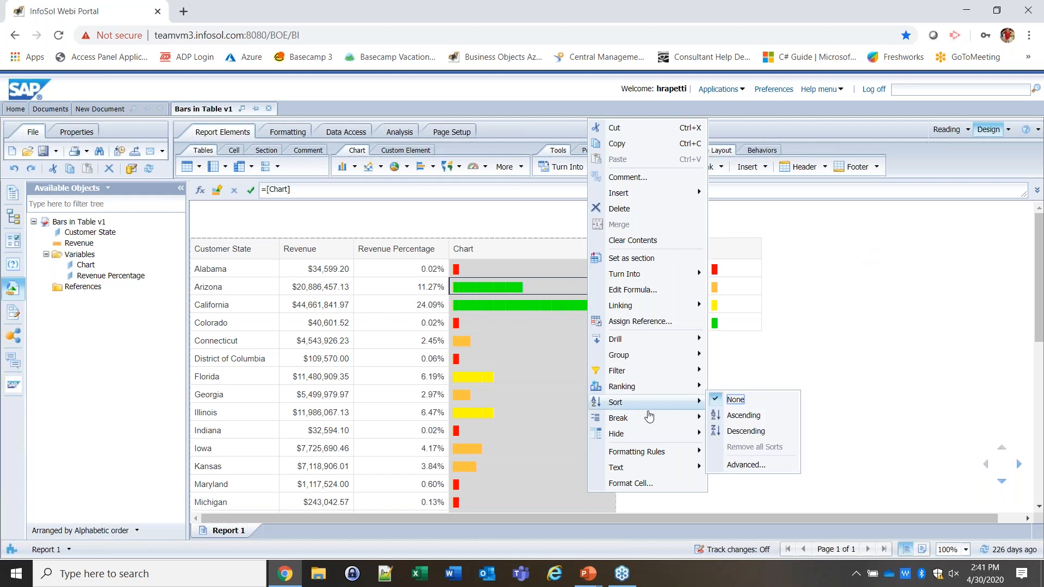
{"action": "left_click", "coordinate": [631, 483]}
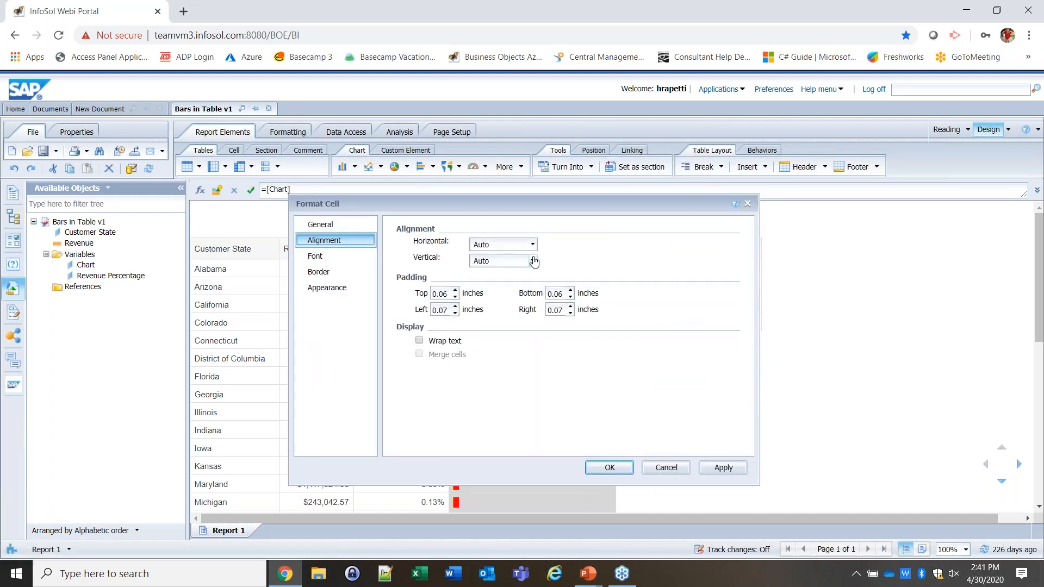
{"action": "left_click", "coordinate": [533, 261]}
{"action": "left_click", "coordinate": [533, 261]}
{"action": "left_click", "coordinate": [343, 226]}
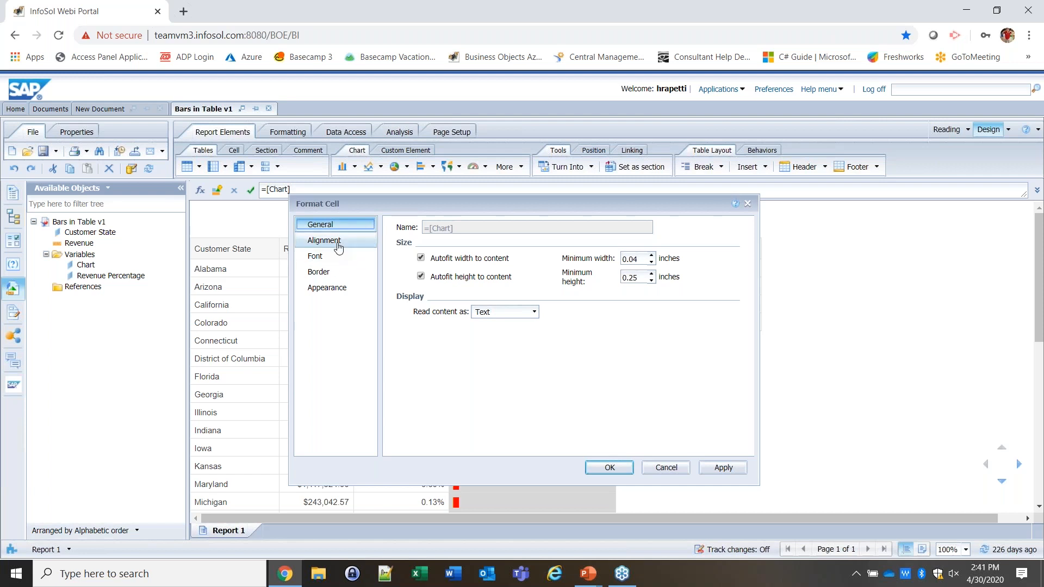
{"action": "left_click", "coordinate": [338, 245]}
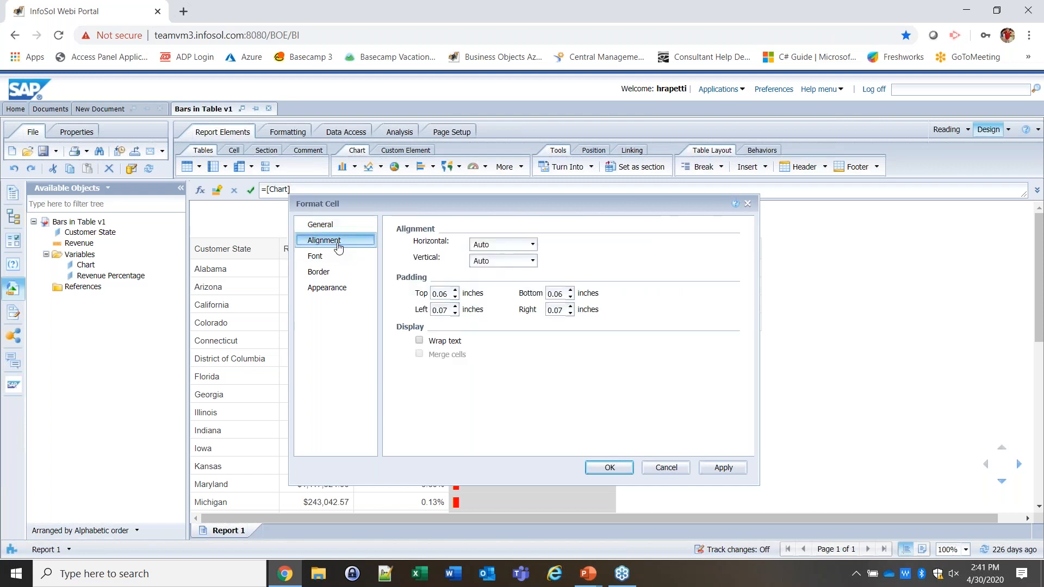
{"action": "left_click", "coordinate": [533, 244]}
{"action": "left_click", "coordinate": [532, 244]}
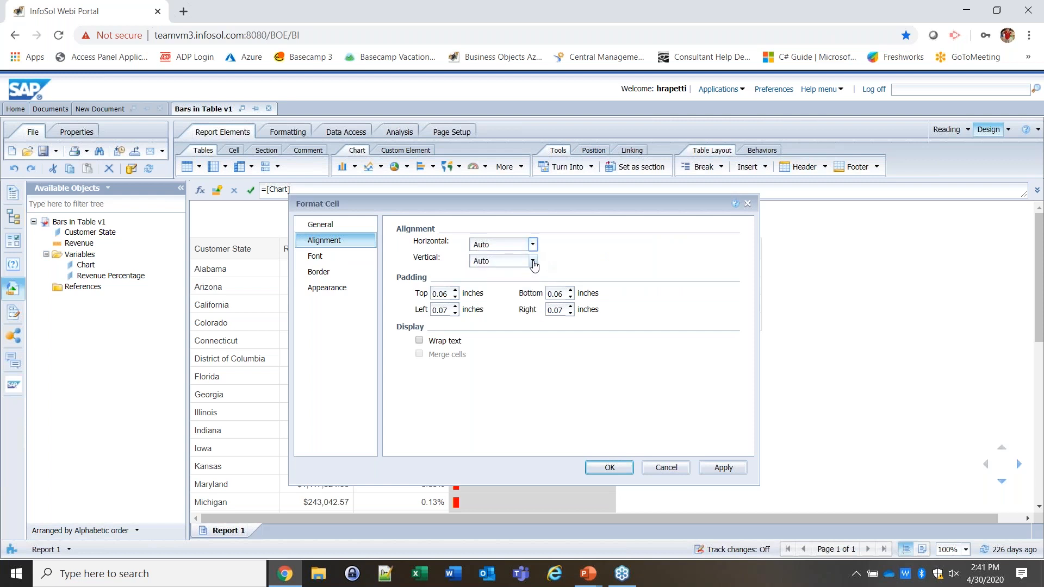
{"action": "left_click", "coordinate": [533, 261]}
{"action": "left_click", "coordinate": [534, 262]}
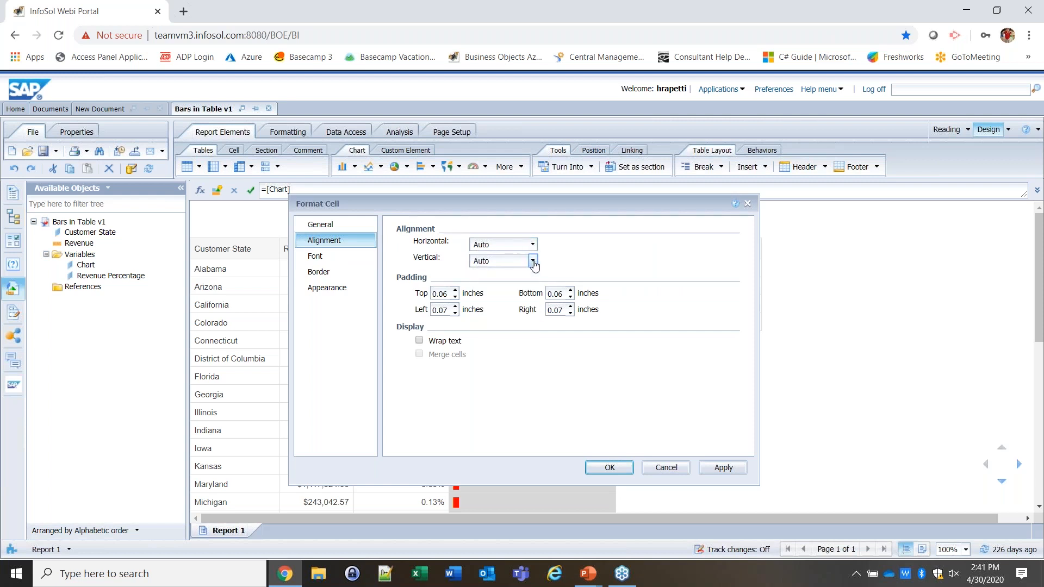
Step: Examine the Chart cell's font, border and background appearance settings and cancel the formatting without changes
{"action": "left_click", "coordinate": [316, 256]}
{"action": "left_click", "coordinate": [319, 276]}
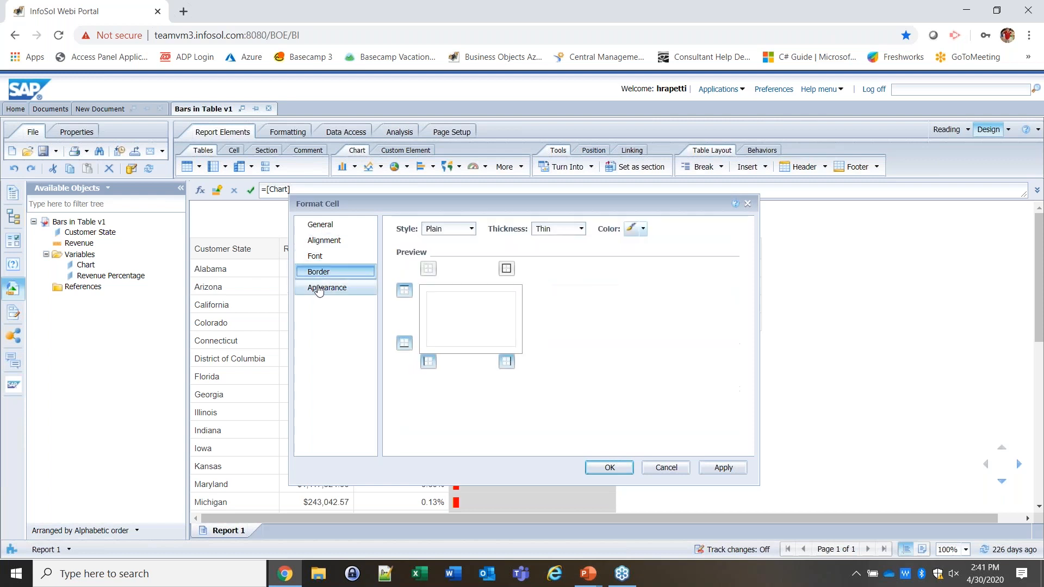
{"action": "left_click", "coordinate": [319, 288]}
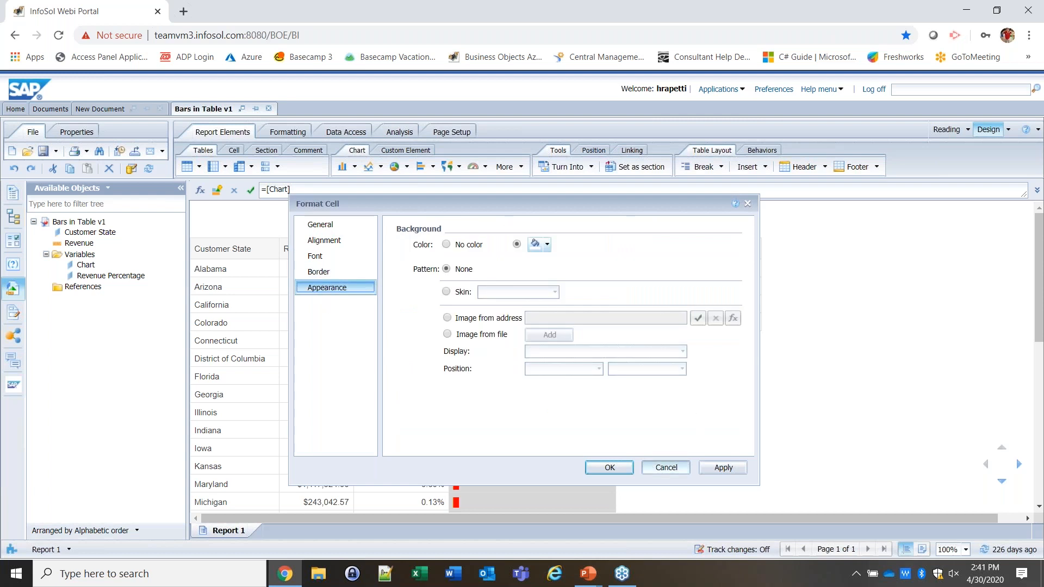
{"action": "left_click", "coordinate": [666, 468]}
Step: Examine the text alignment choices and border formatting tools available for the Chart column, then deselect it
{"action": "right_click", "coordinate": [560, 303]}
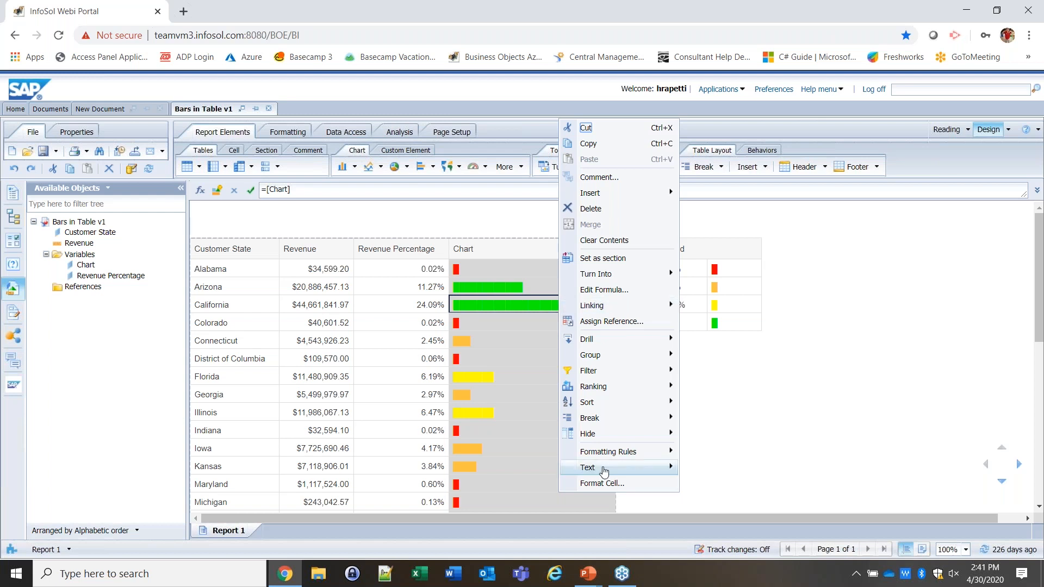
{"action": "mouse_move", "coordinate": [605, 468]}
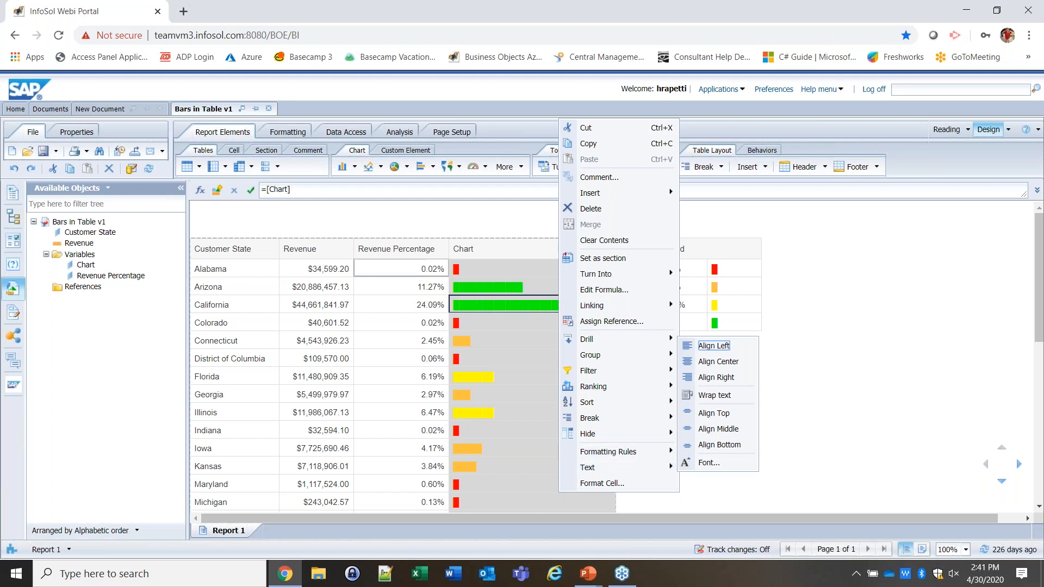
{"action": "left_click", "coordinate": [287, 133]}
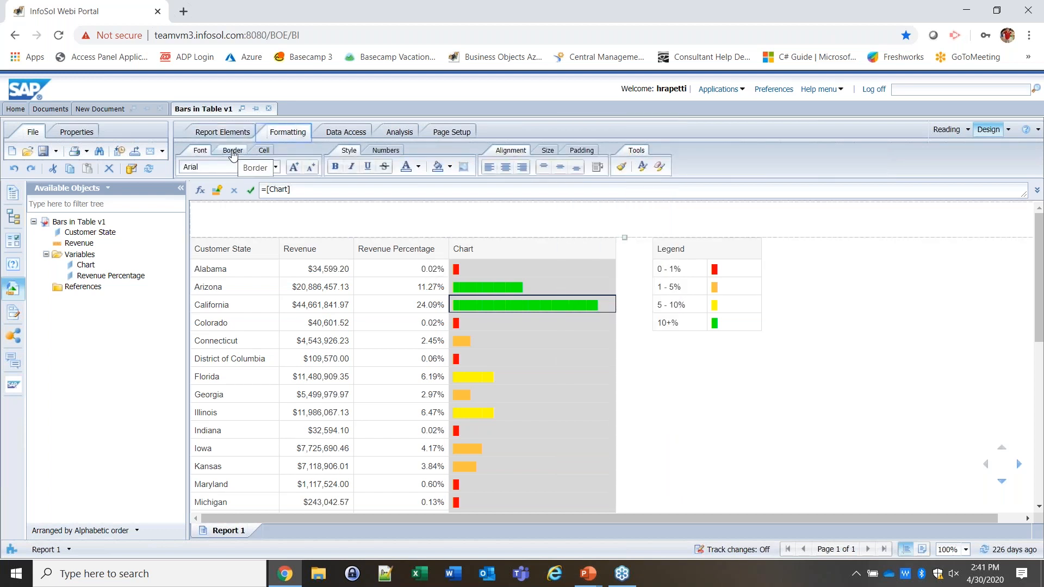
{"action": "left_click", "coordinate": [233, 152]}
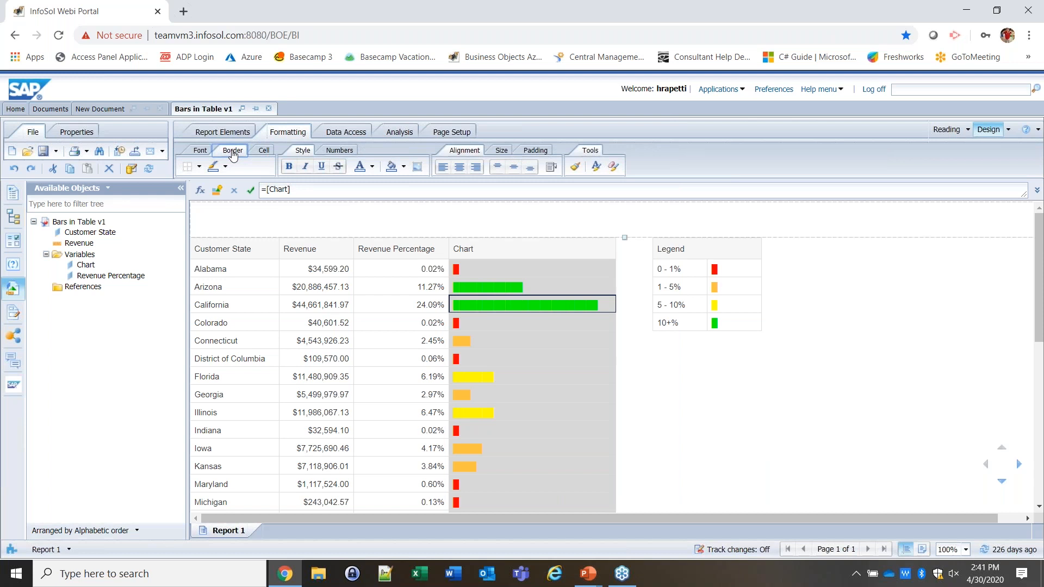
{"action": "left_click", "coordinate": [699, 391]}
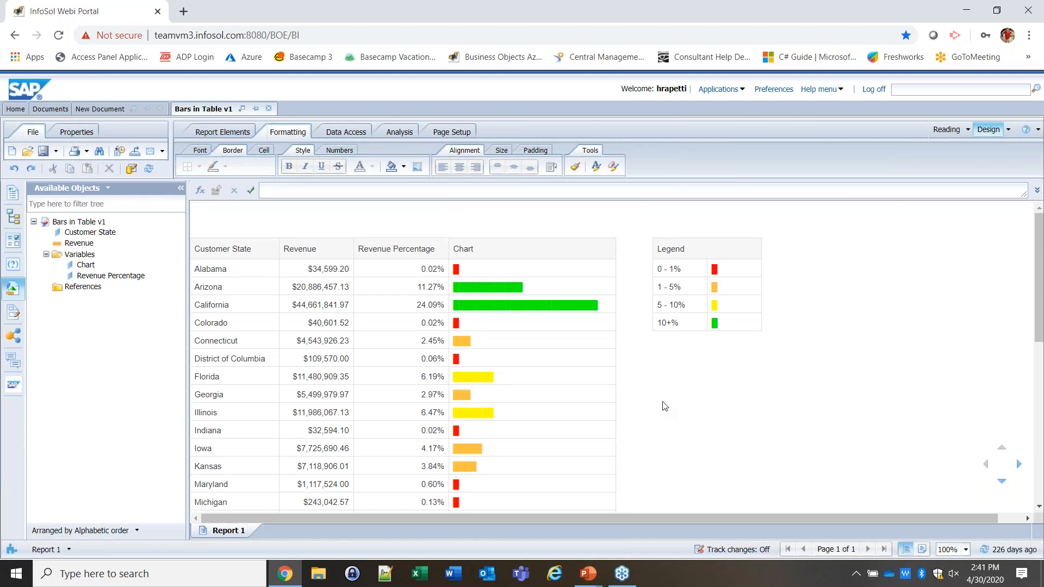
{"action": "left_click", "coordinate": [286, 224]}
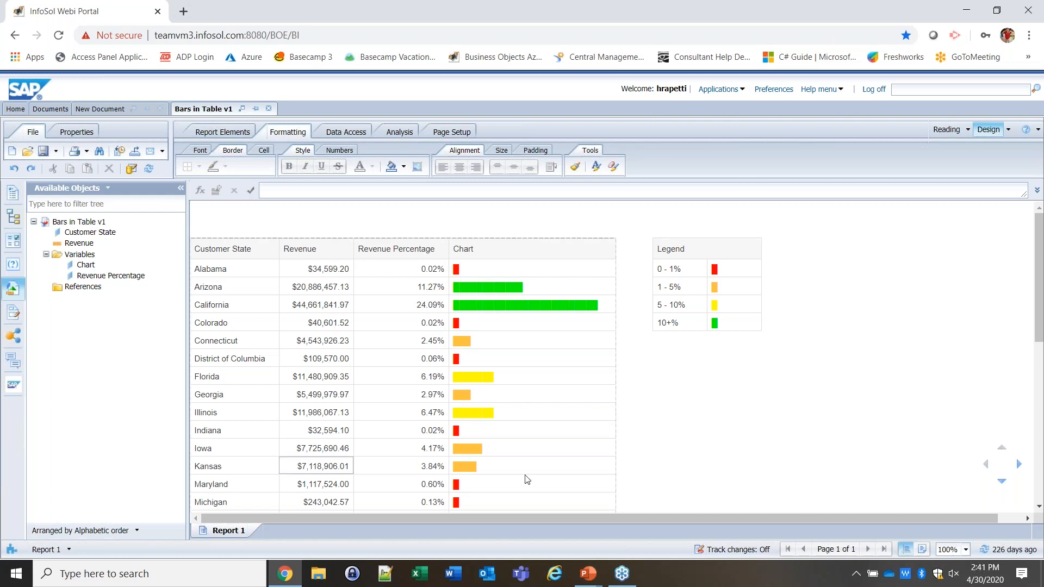
Step: Export Report 1 of the document as an Excel xlsx file
{"action": "left_click", "coordinate": [55, 152]}
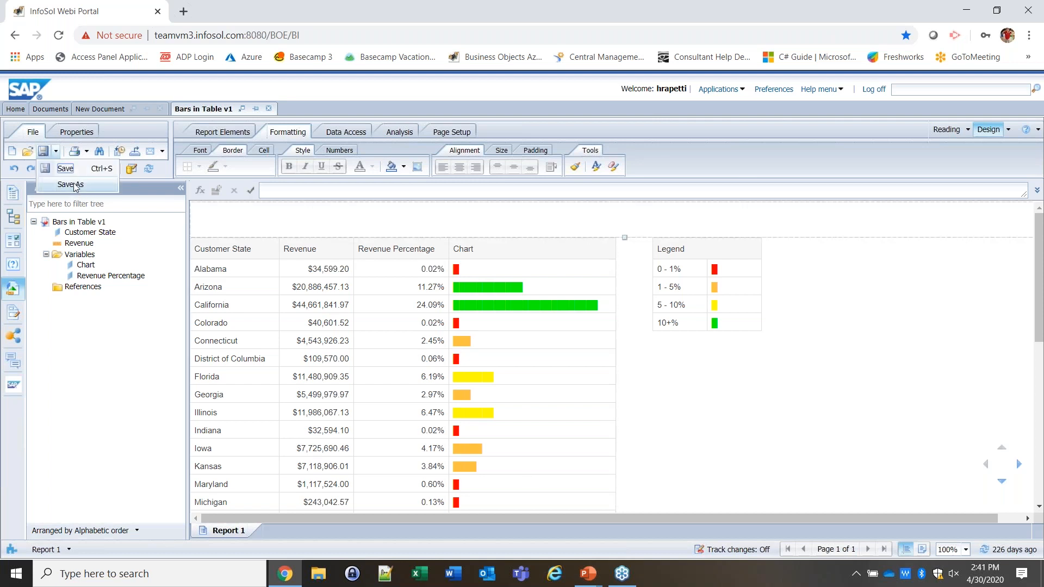
{"action": "left_click", "coordinate": [136, 154]}
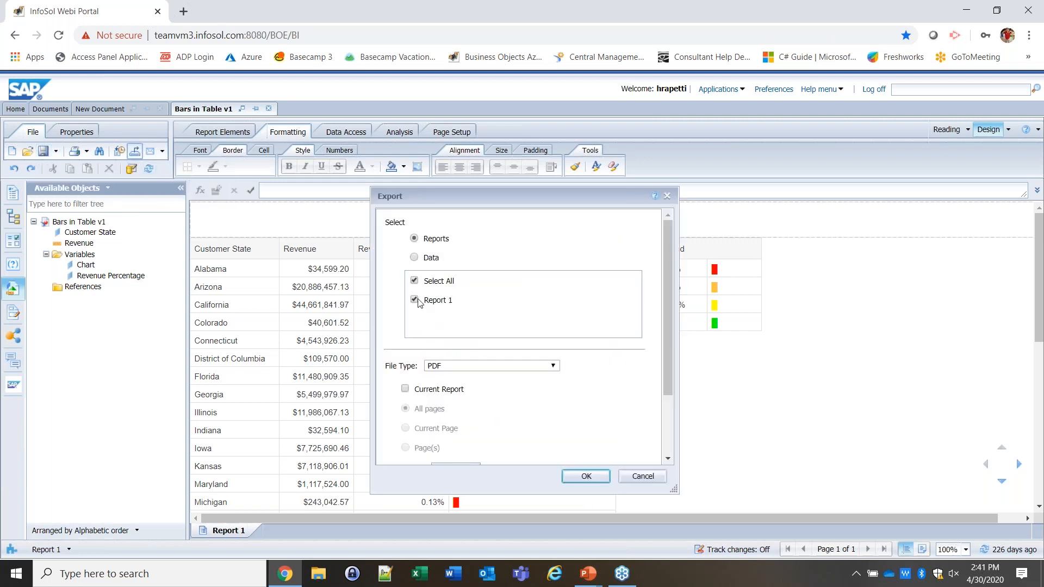
{"action": "left_click", "coordinate": [554, 369]}
{"action": "left_click", "coordinate": [490, 387]}
{"action": "left_click", "coordinate": [586, 476]}
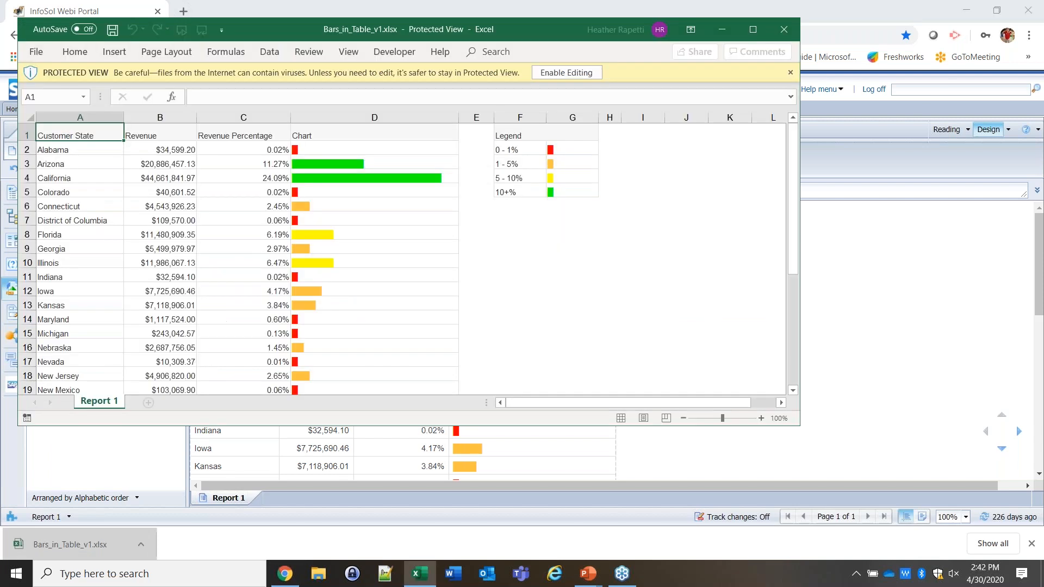
Step: Maximize the exported Bars_in_Table_v1.xlsx workbook in Excel, select Arizona's Chart cell D3 and enable editing
{"action": "left_click", "coordinate": [756, 30]}
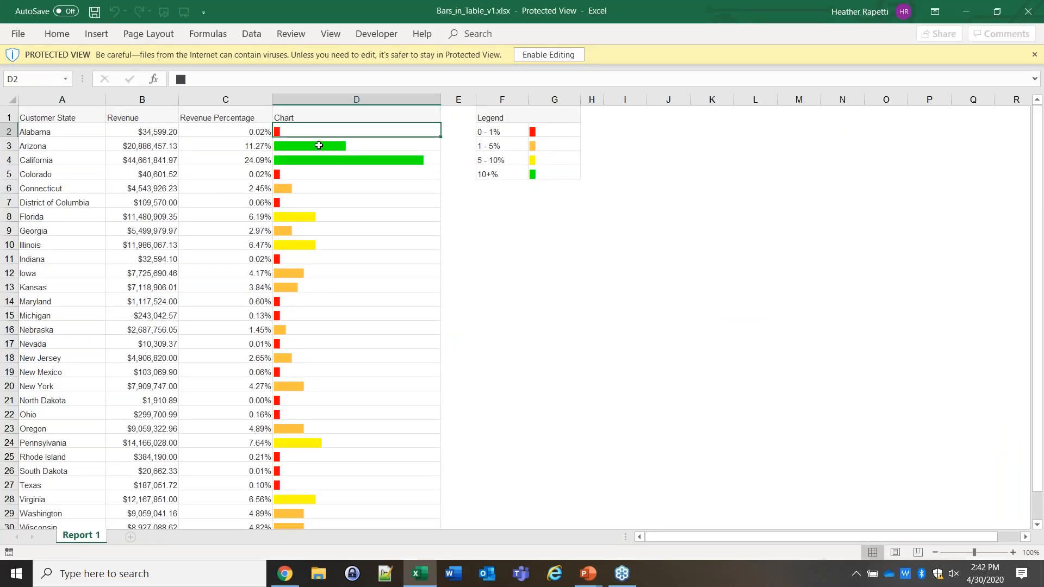
{"action": "left_click", "coordinate": [318, 145]}
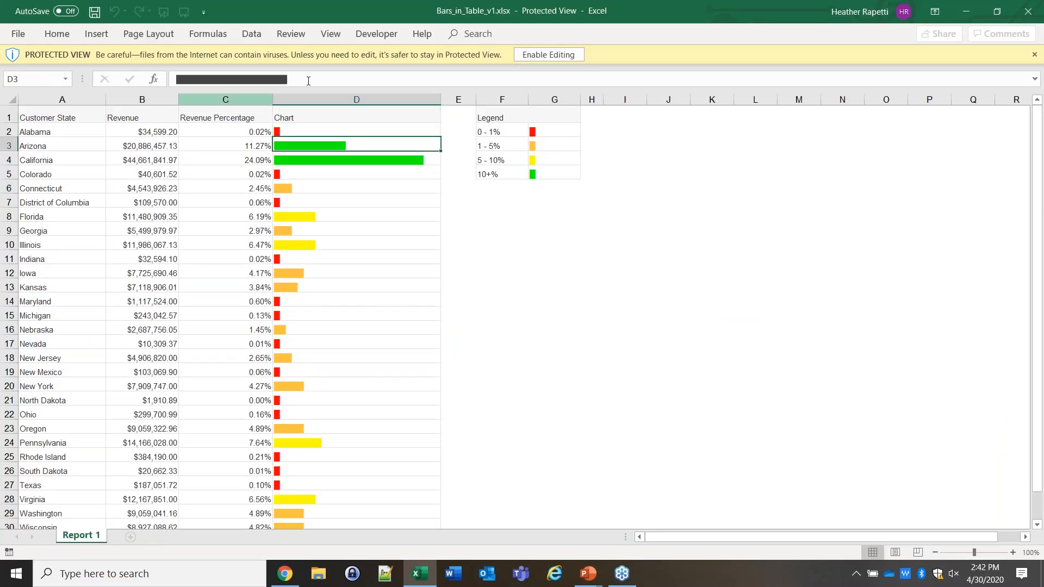
{"action": "left_click", "coordinate": [350, 83]}
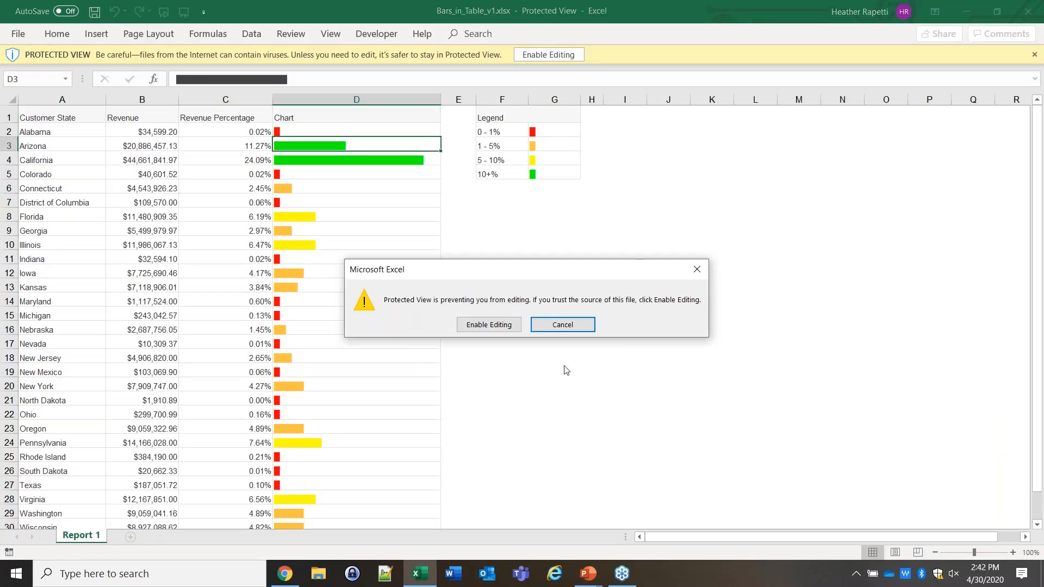
{"action": "left_click", "coordinate": [484, 326]}
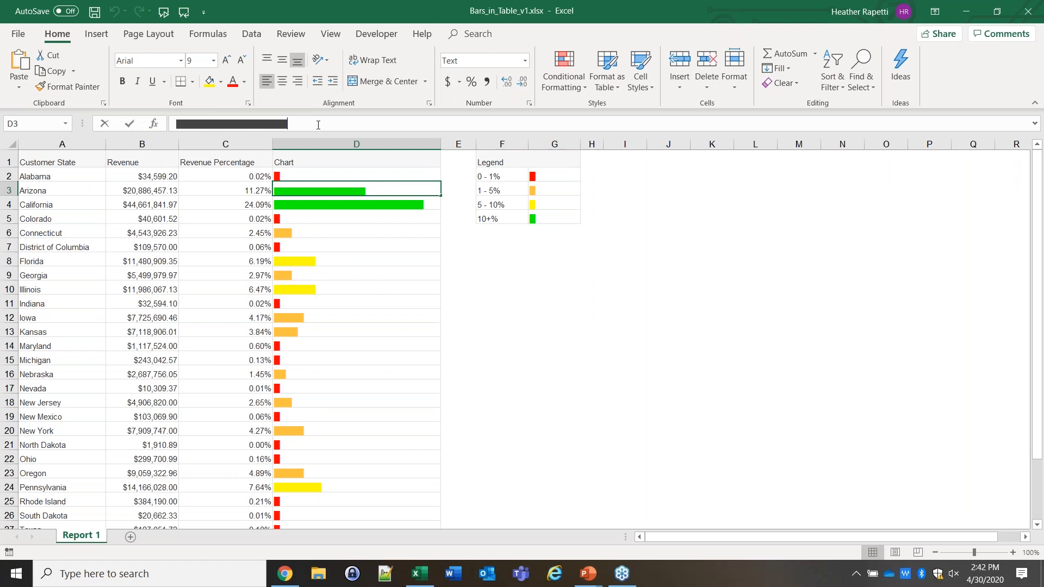
Step: Inspect the block characters in Arizona's Chart cell without changing them and look through the exported sheet
{"action": "left_click", "coordinate": [319, 125]}
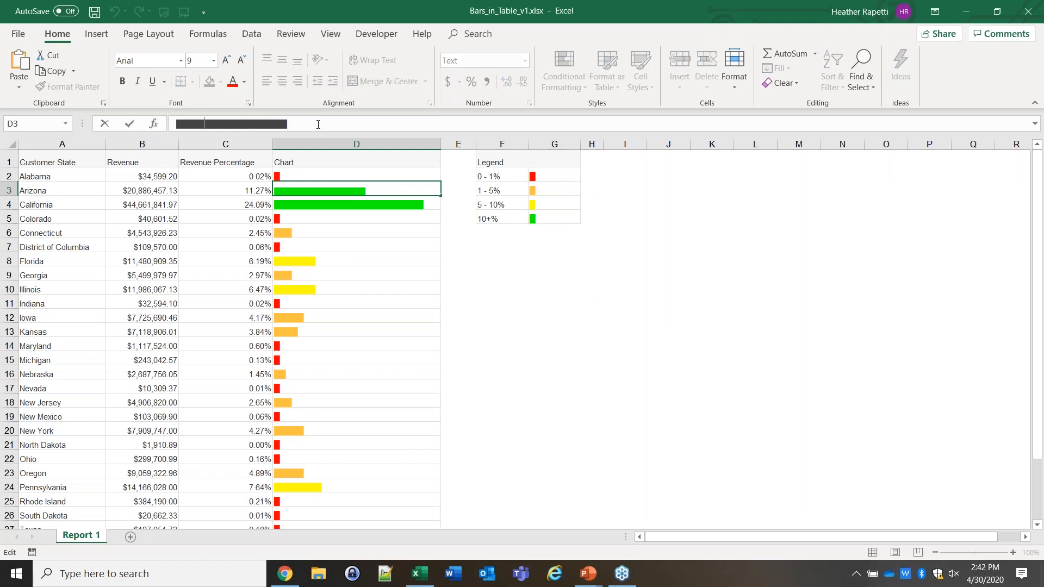
{"action": "key", "text": "ctrl+Return"}
{"action": "left_click", "coordinate": [287, 161]}
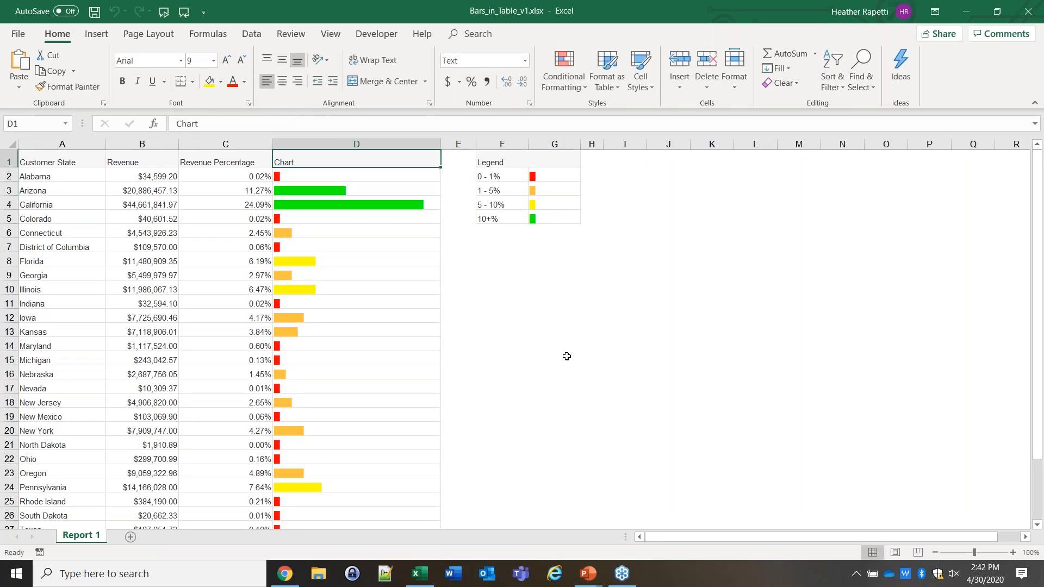
{"action": "scroll", "coordinate": [566, 380], "scroll_direction": "down", "scroll_amount": 5}
{"action": "scroll", "coordinate": [562, 389], "scroll_direction": "up", "scroll_amount": 5}
Step: Switch back to the Bars in Table v1 report in the Web Intelligence portal and export it again
{"action": "left_click", "coordinate": [298, 574]}
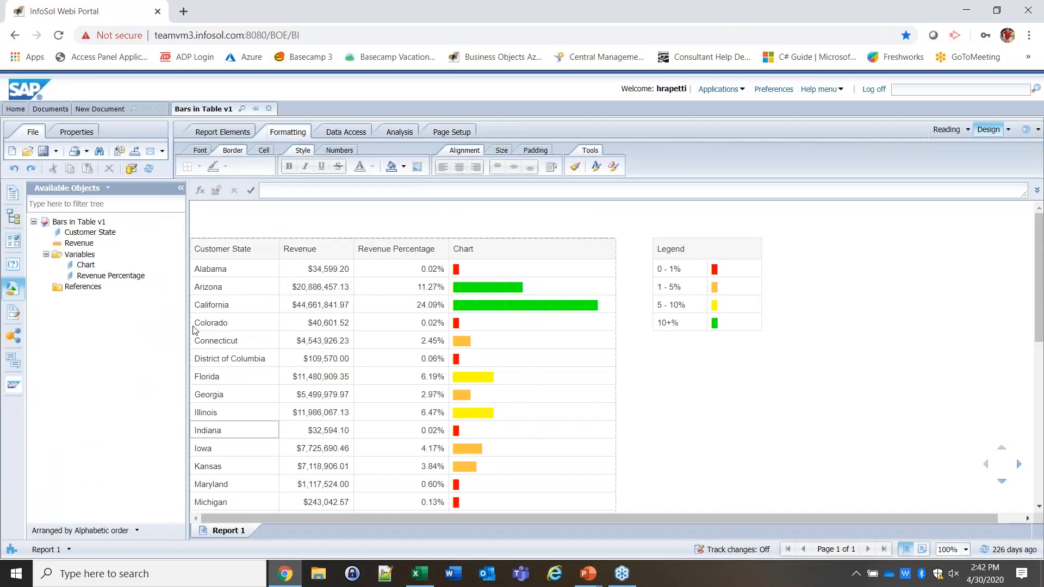
{"action": "left_click", "coordinate": [135, 150]}
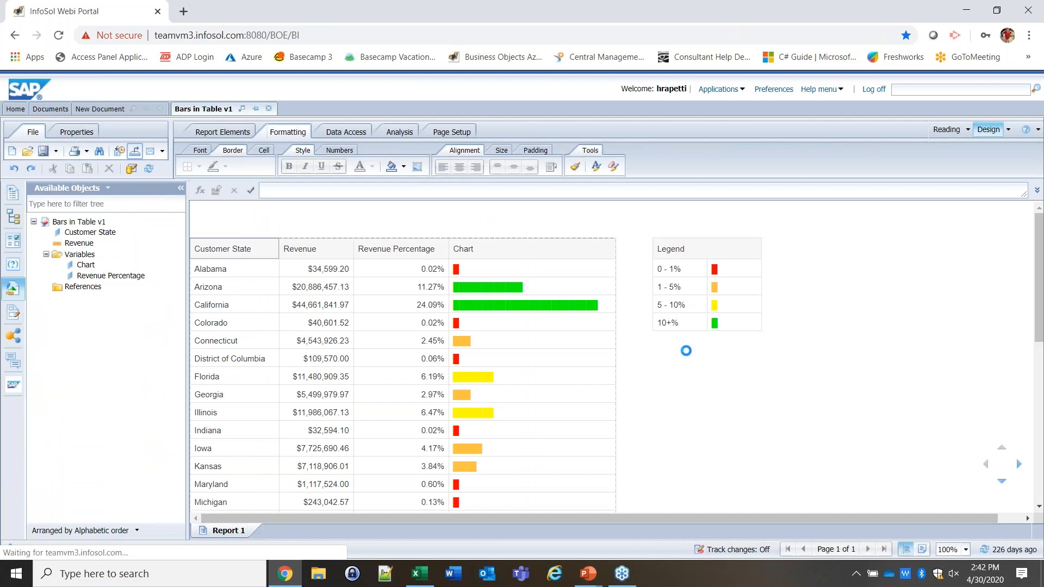
{"action": "left_click", "coordinate": [593, 483]}
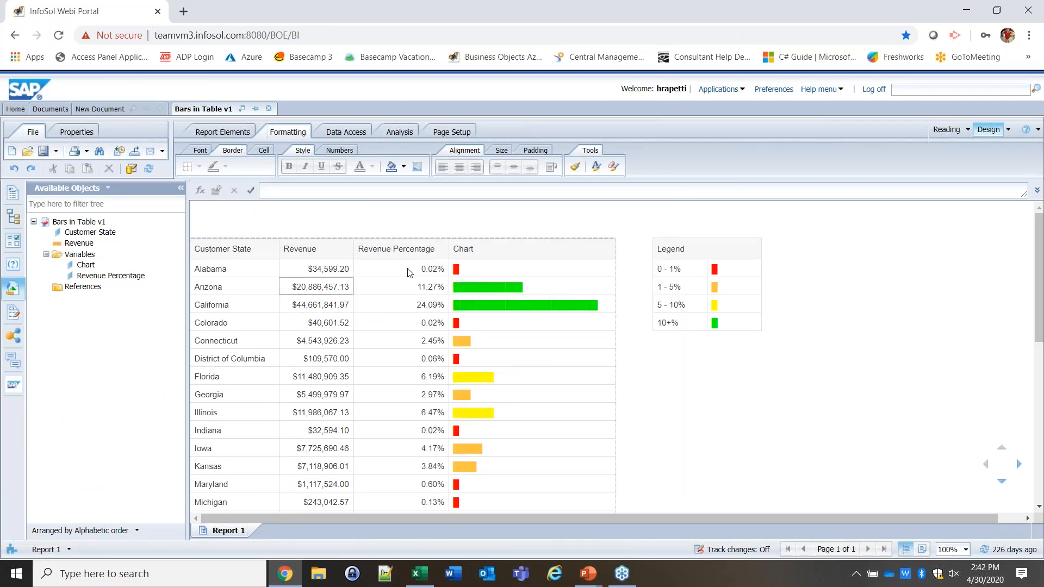